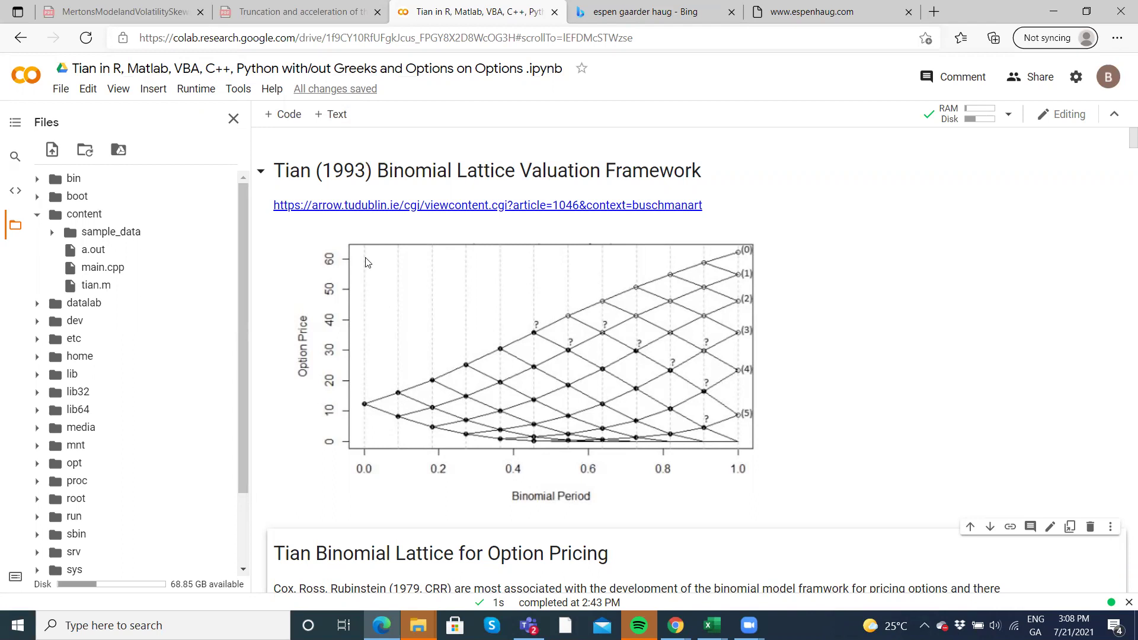
Scroll the Colab notebook down and back up around the binomial lattice chart.
scroll(368, 262, "down", 5)
scroll(367, 262, "up", 3)
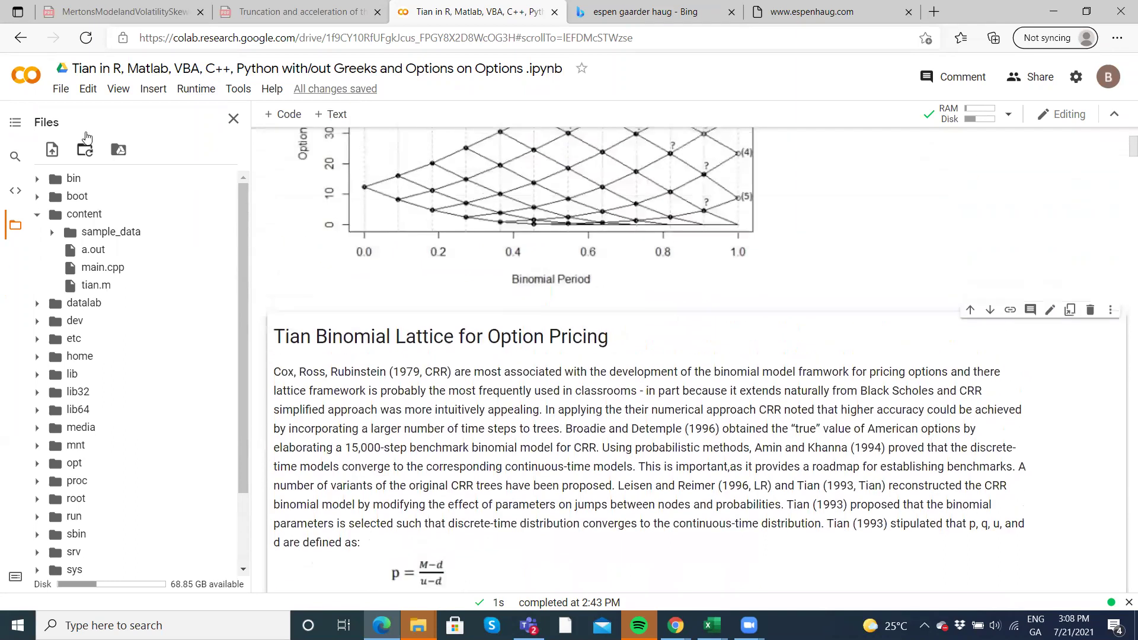
Use the table of contents to reach VBA Code and open the espenhaug.com link.
left_click(16, 122)
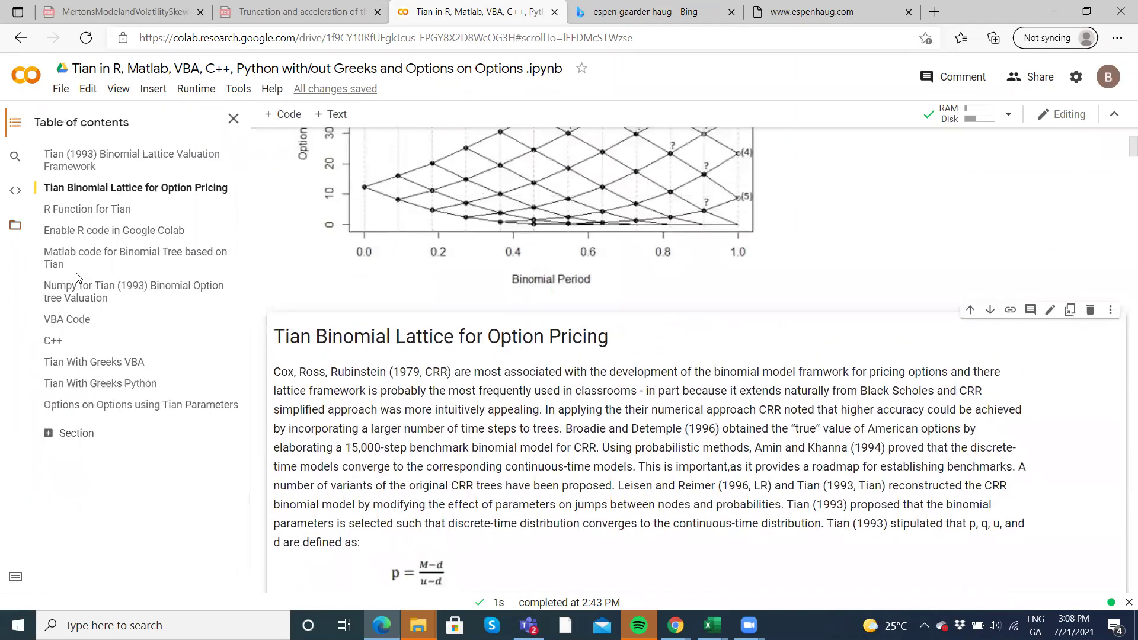
left_click(67, 319)
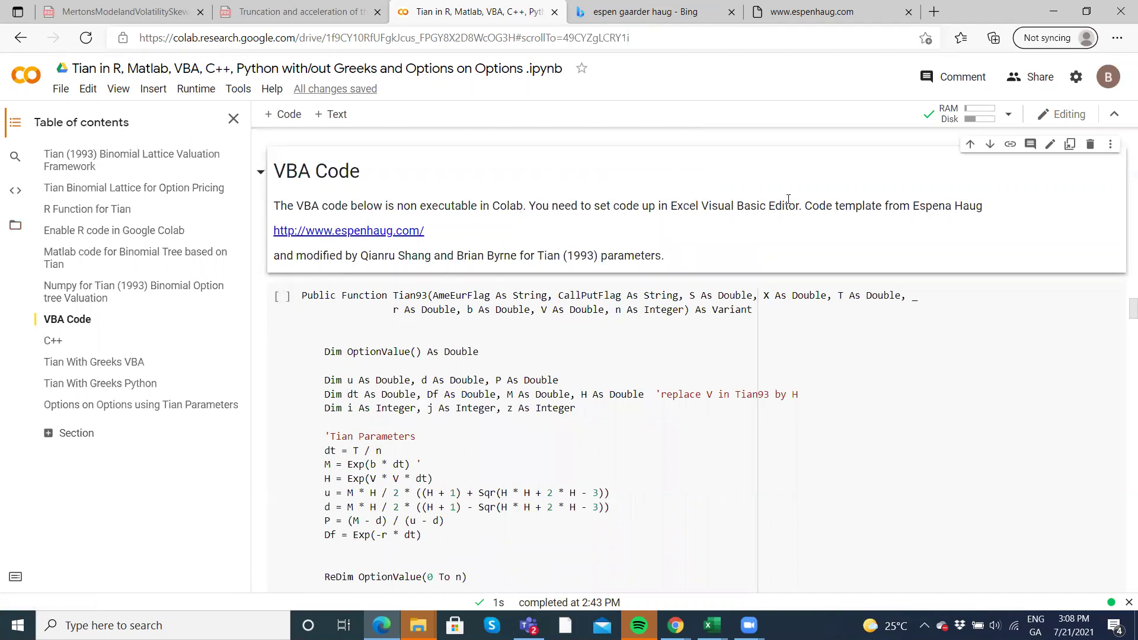
left_click(391, 233)
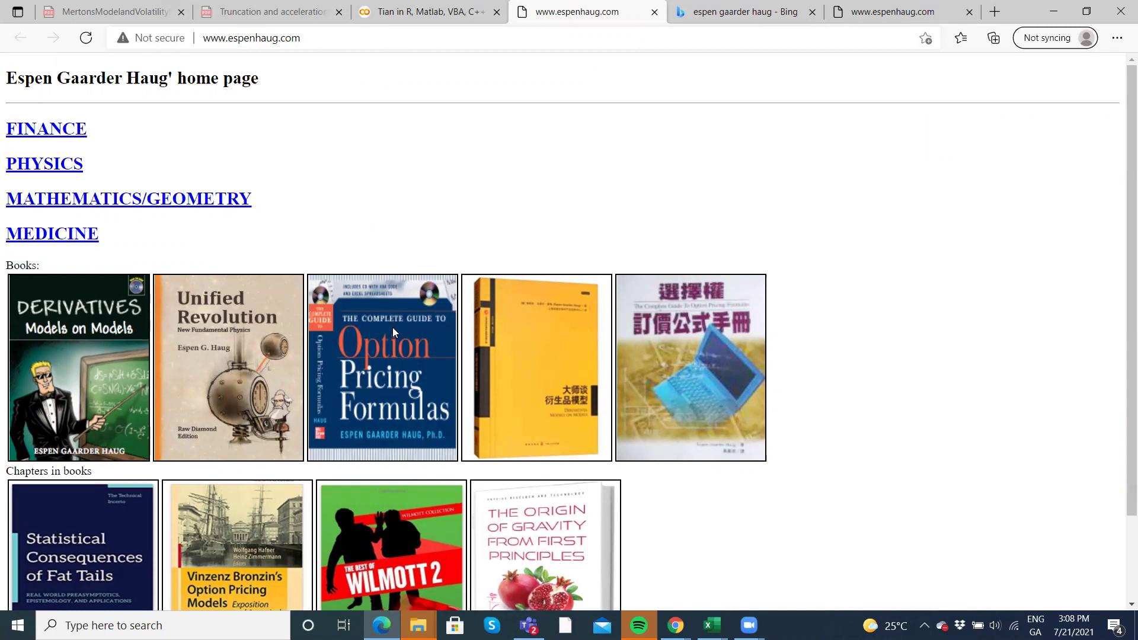
Switch back to the Colab 'Tian in R, Matlab, VBA, C++' notebook tab.
left_click(427, 12)
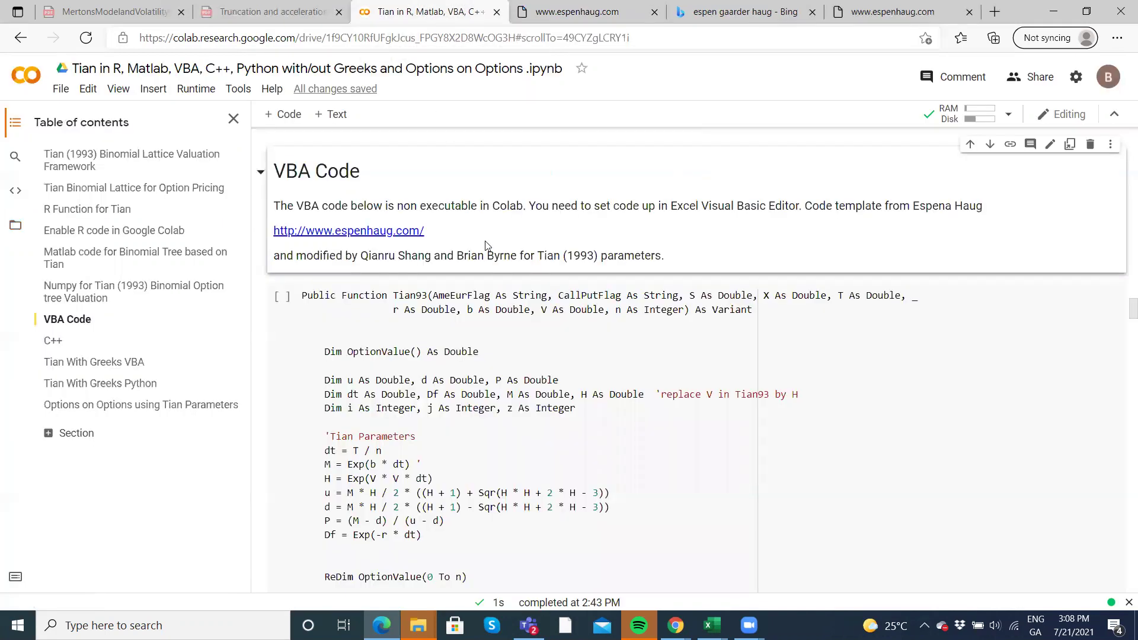
Run the VBA code cell and clear its SyntaxError output.
left_click(282, 296)
scroll(415, 332, "down", 15)
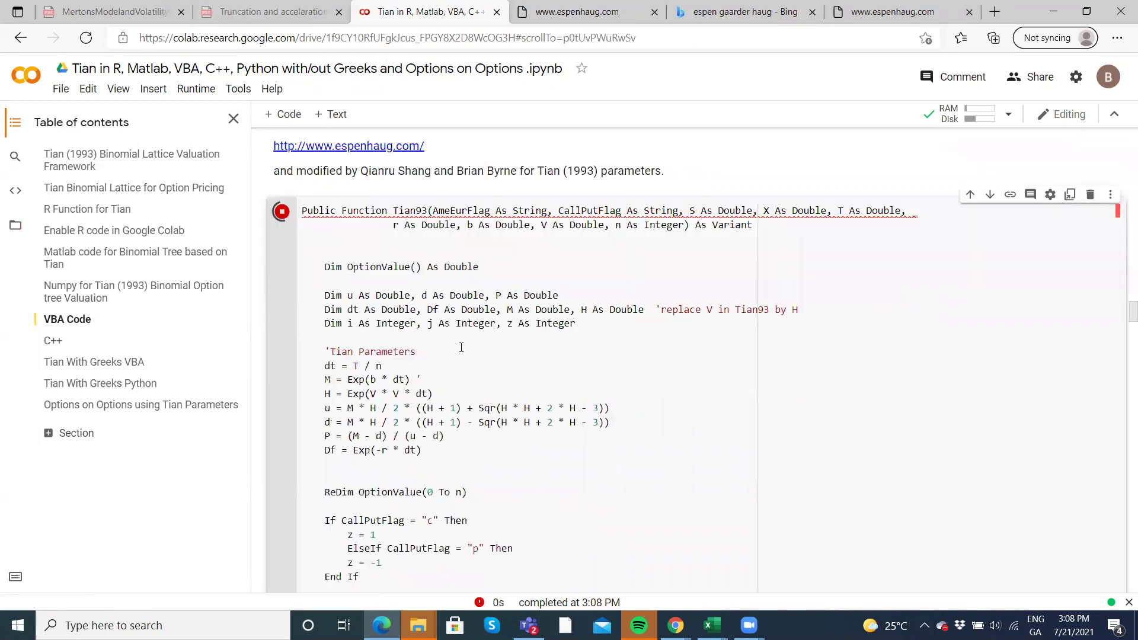
scroll(462, 347, "down", 4)
scroll(461, 348, "up", 6)
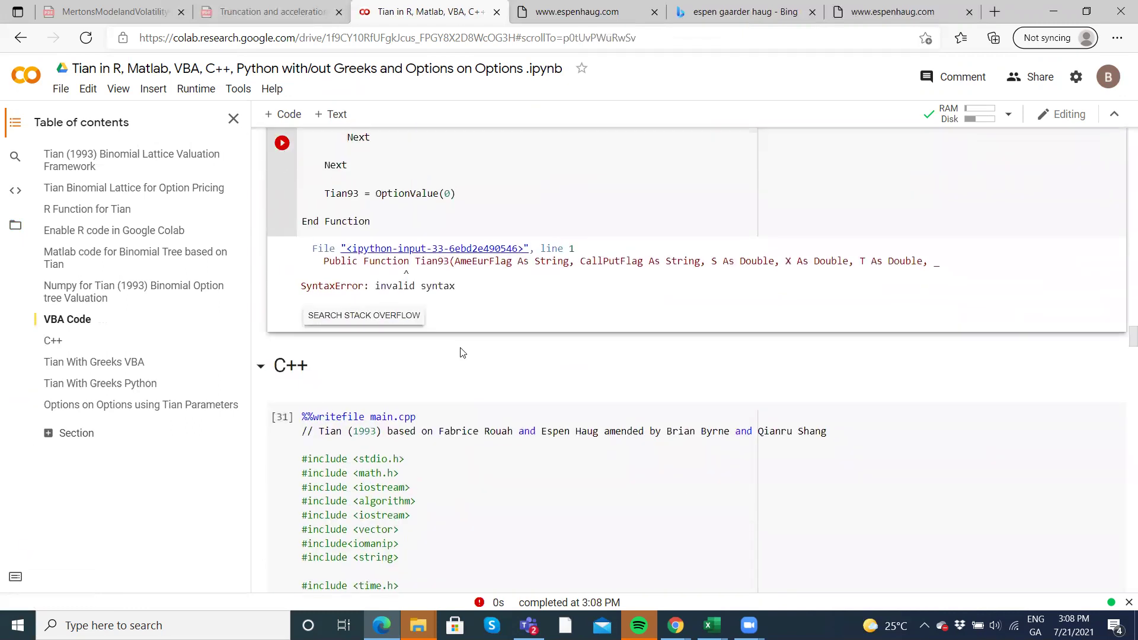
left_click(284, 320)
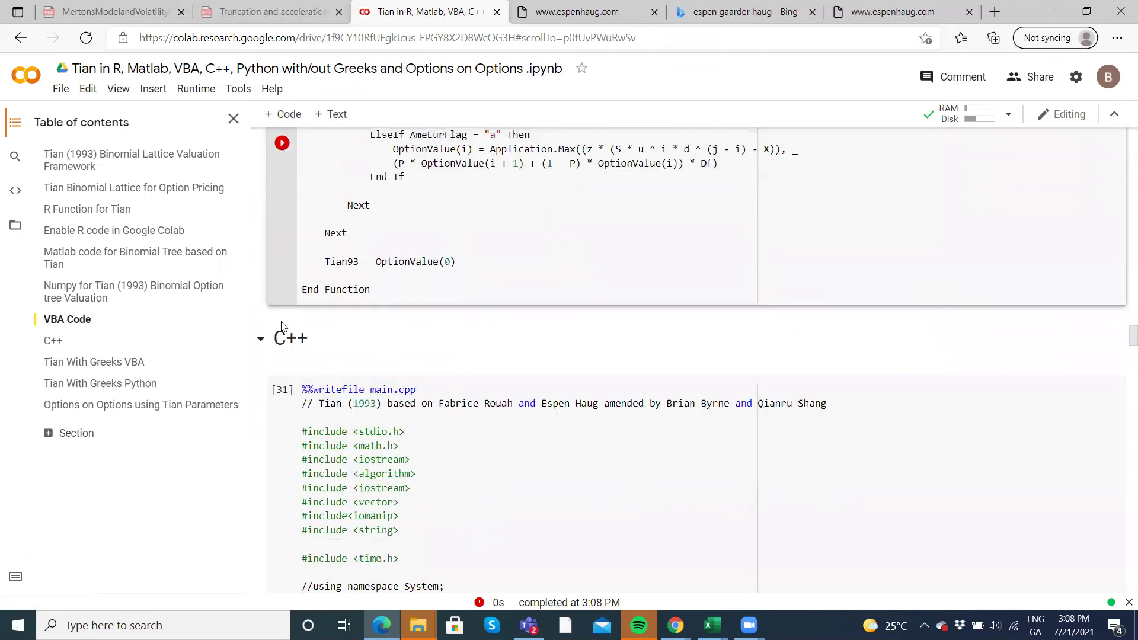
scroll(548, 232, "up", 7)
scroll(548, 232, "up", 6)
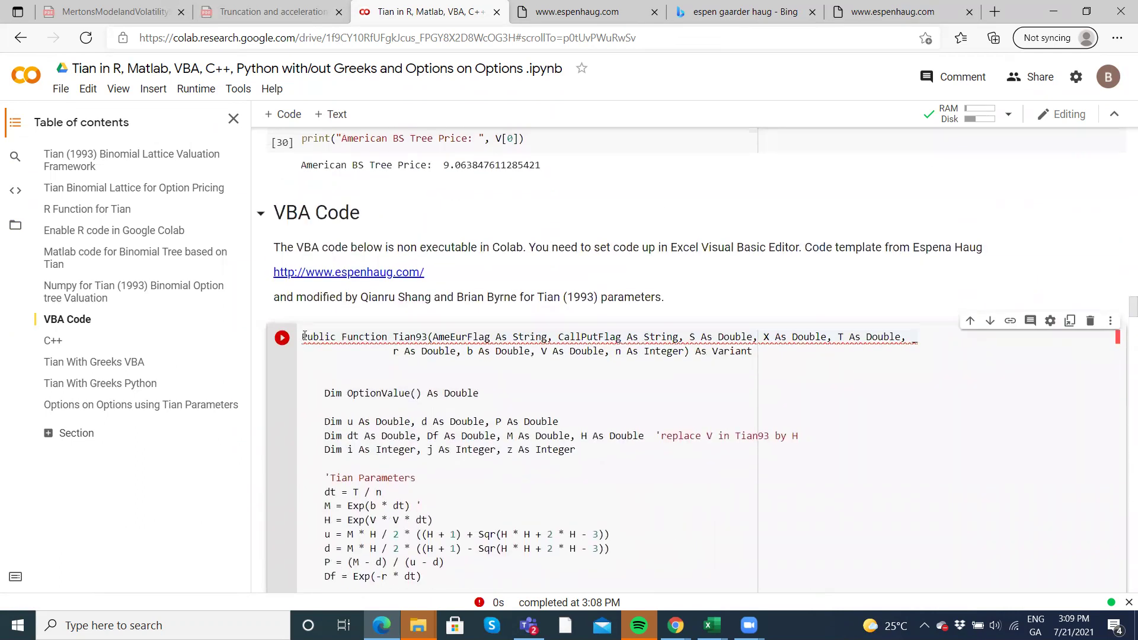
Select and copy the entire Tian93 VBA function, then deselect it.
left_click_drag(304, 337, 409, 571)
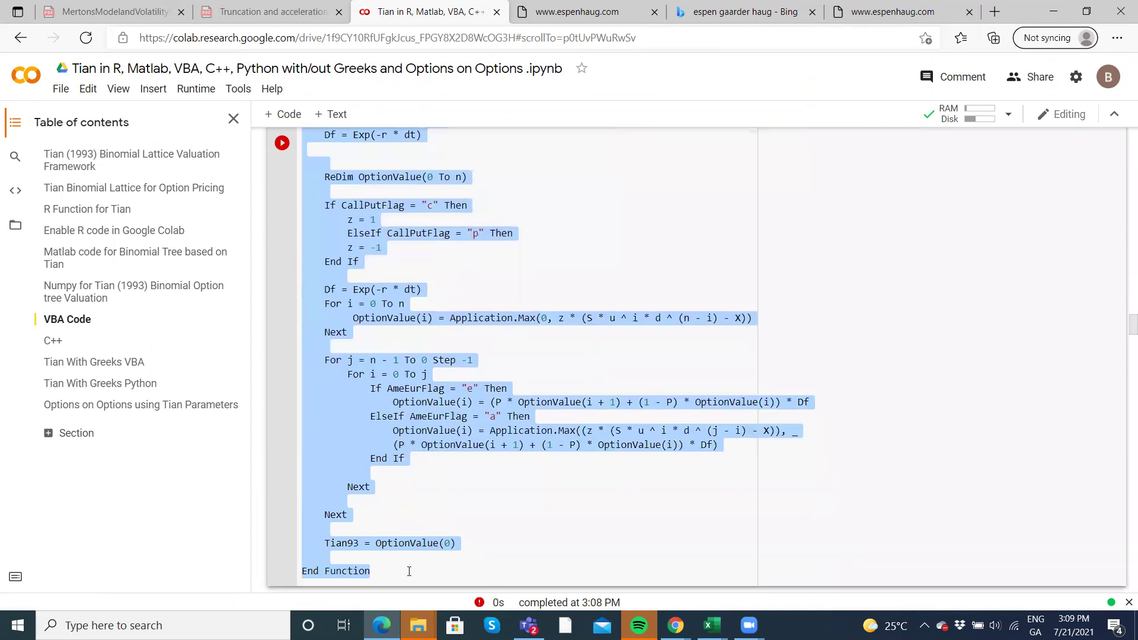
right_click(366, 545)
left_click(398, 390)
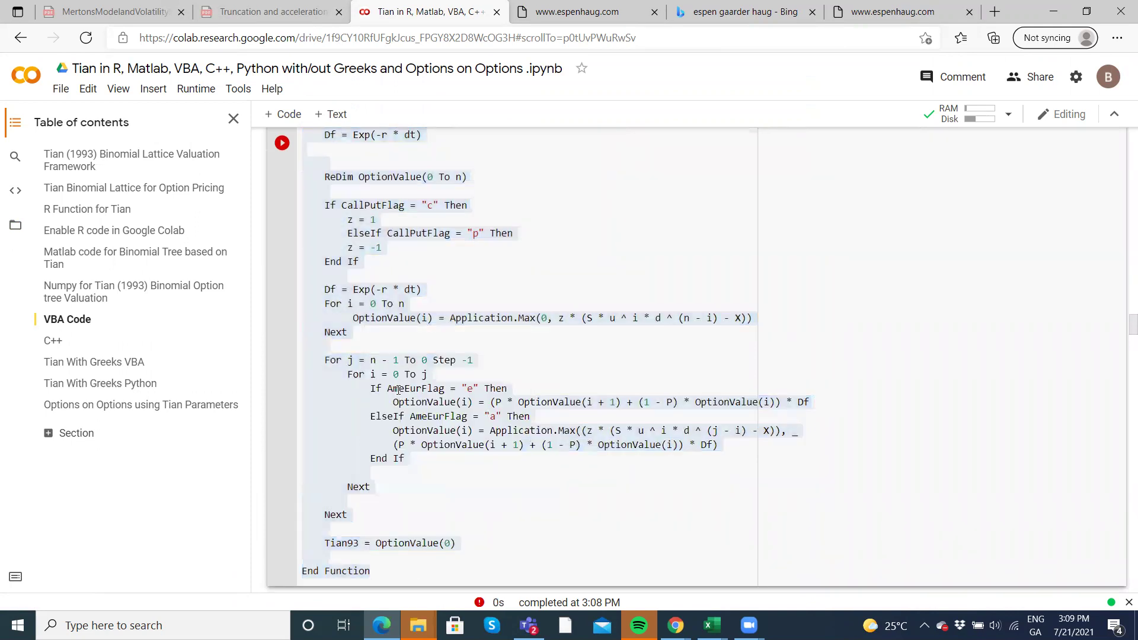
scroll(397, 382, "up", 2)
scroll(365, 215, "up", 2)
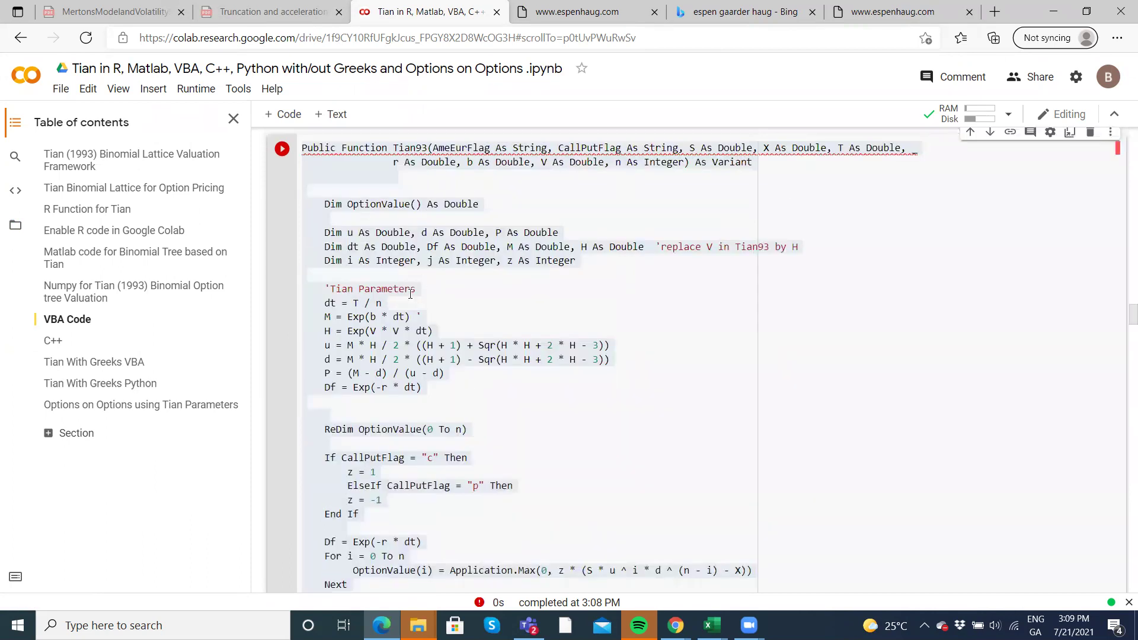
left_click(386, 305)
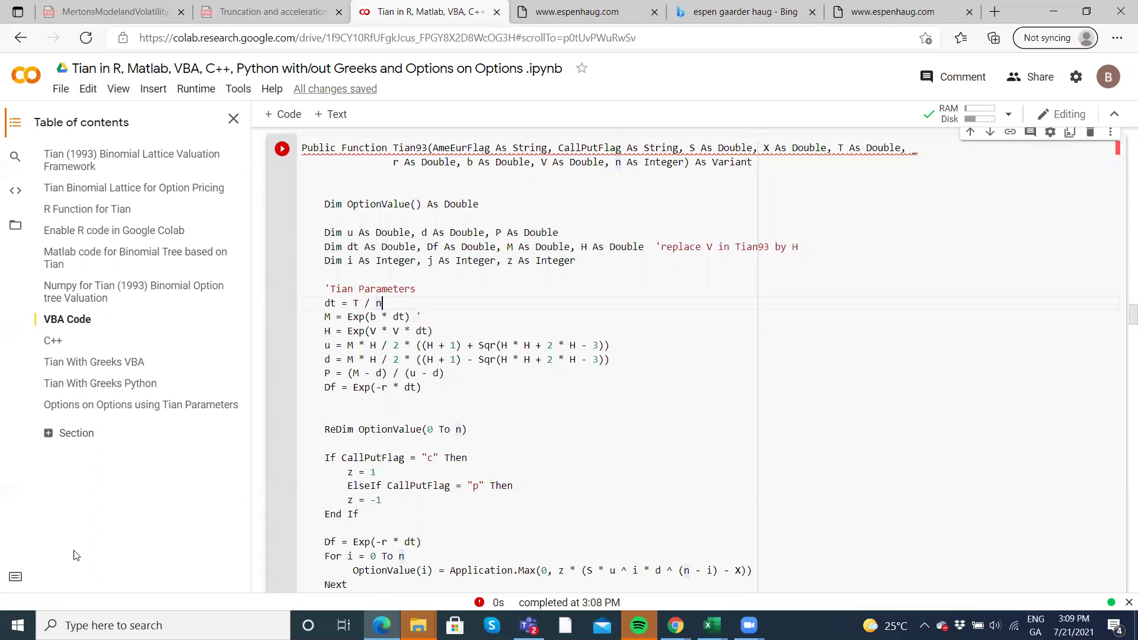
Launch Excel from the Windows Start menu.
left_click(18, 625)
left_click(18, 625)
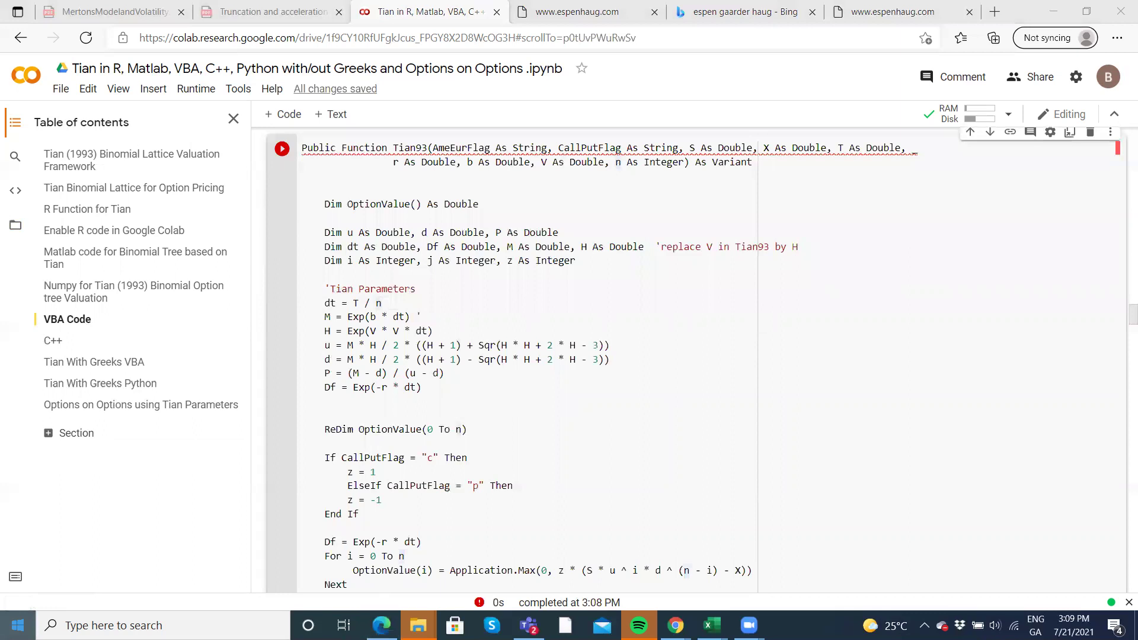
left_click(355, 383)
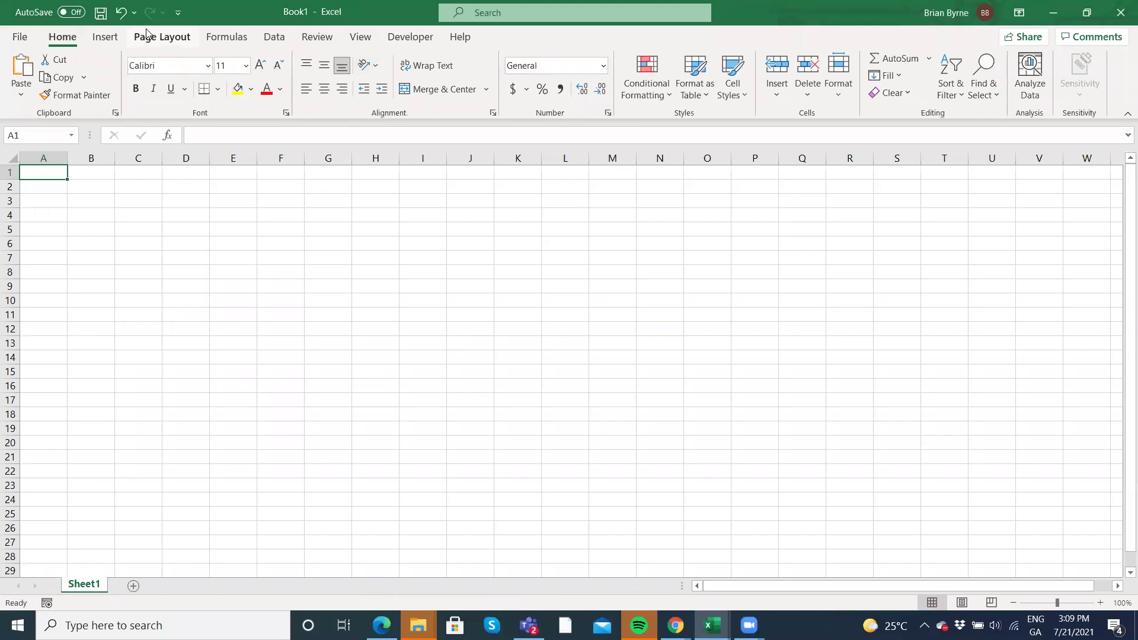
Save the workbook on the Desktop as Excel Macro-Enabled Workbook 'Tian (1993) Binomial'.
left_click(18, 40)
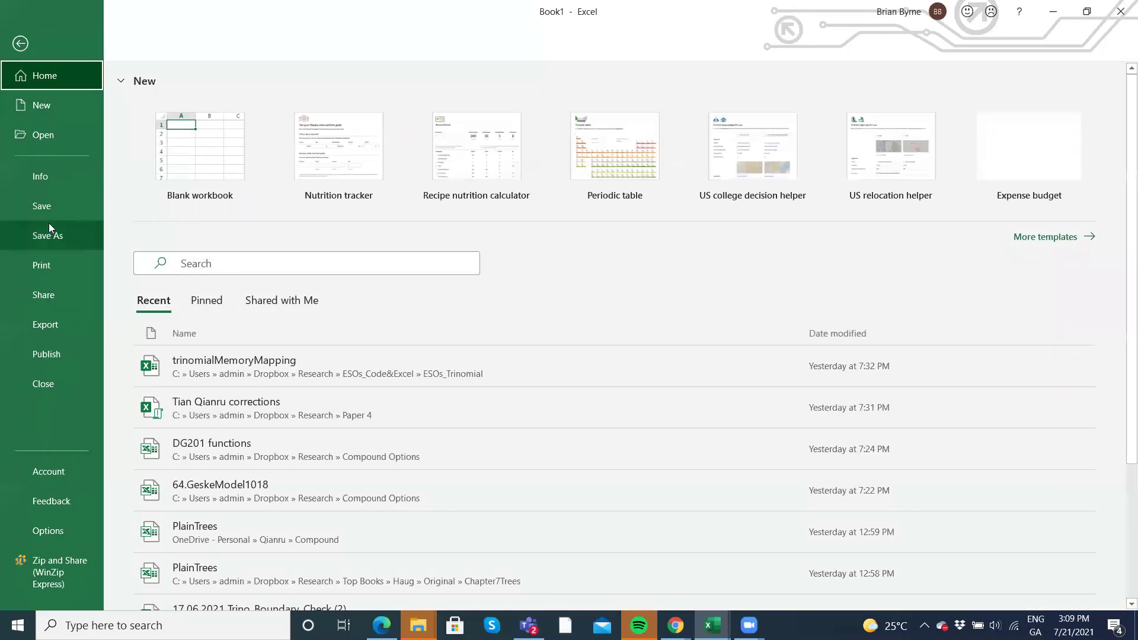
left_click(50, 238)
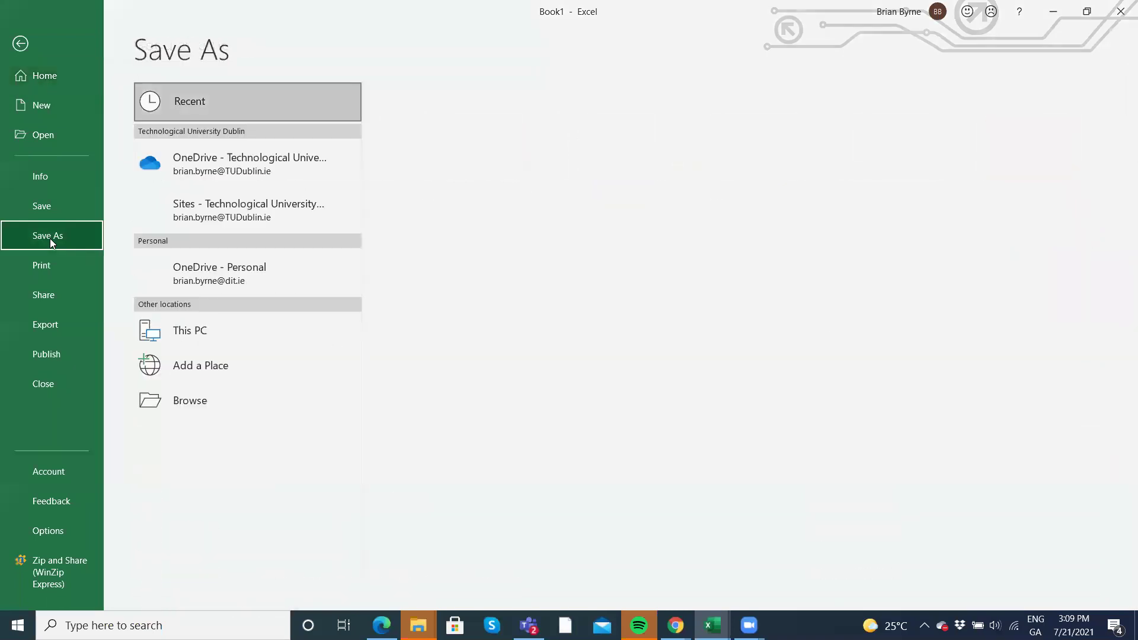
left_click(181, 410)
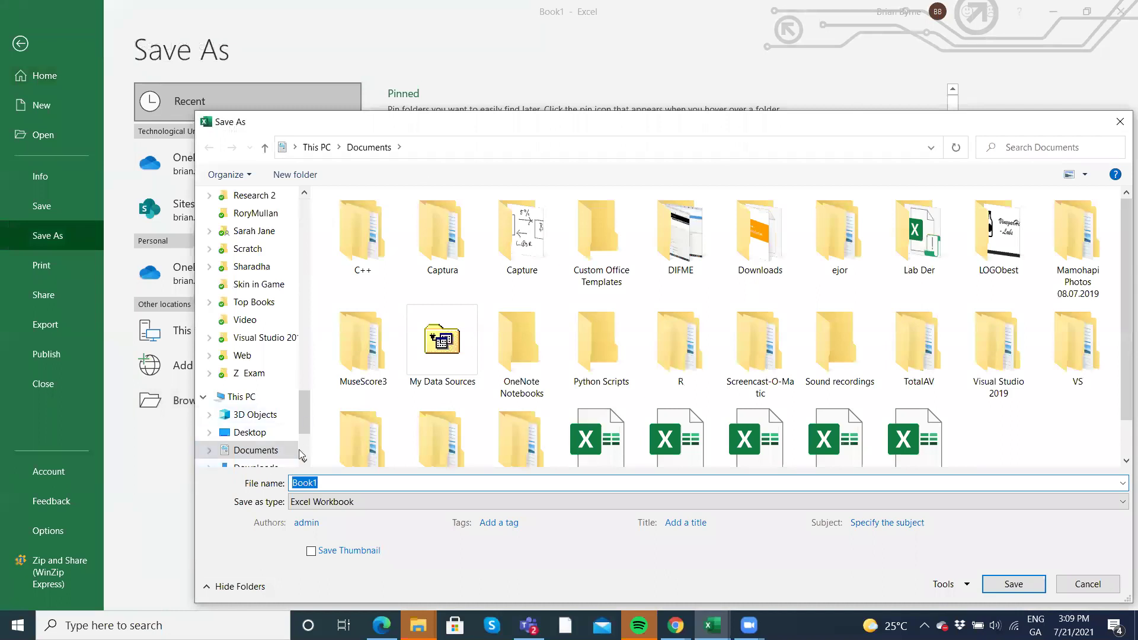
scroll(267, 249, "up", 10)
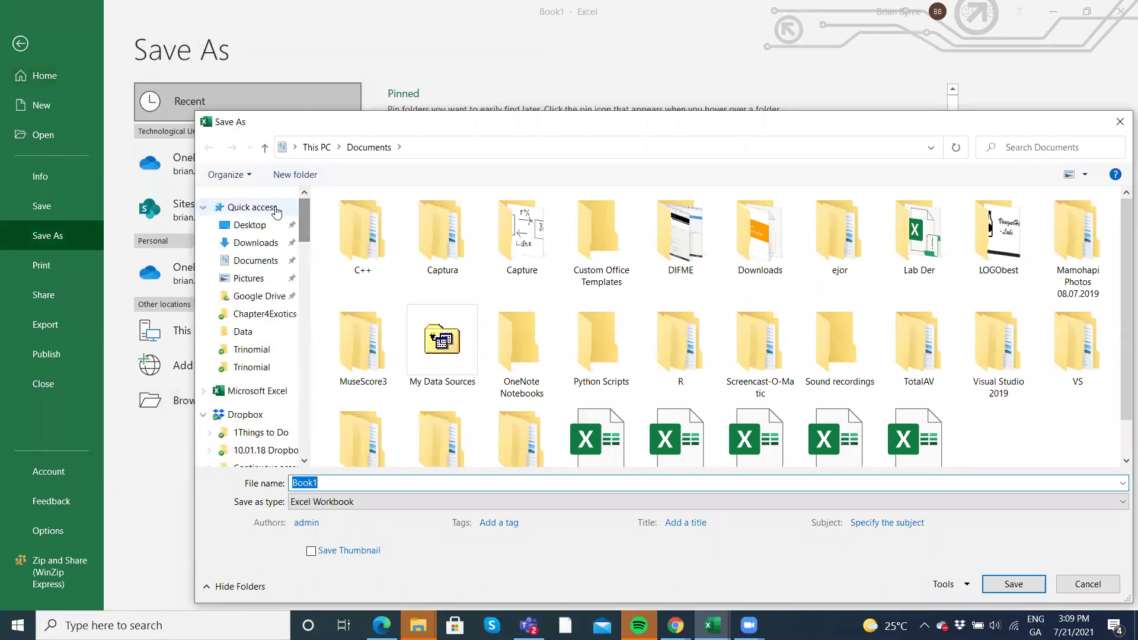
left_click(265, 223)
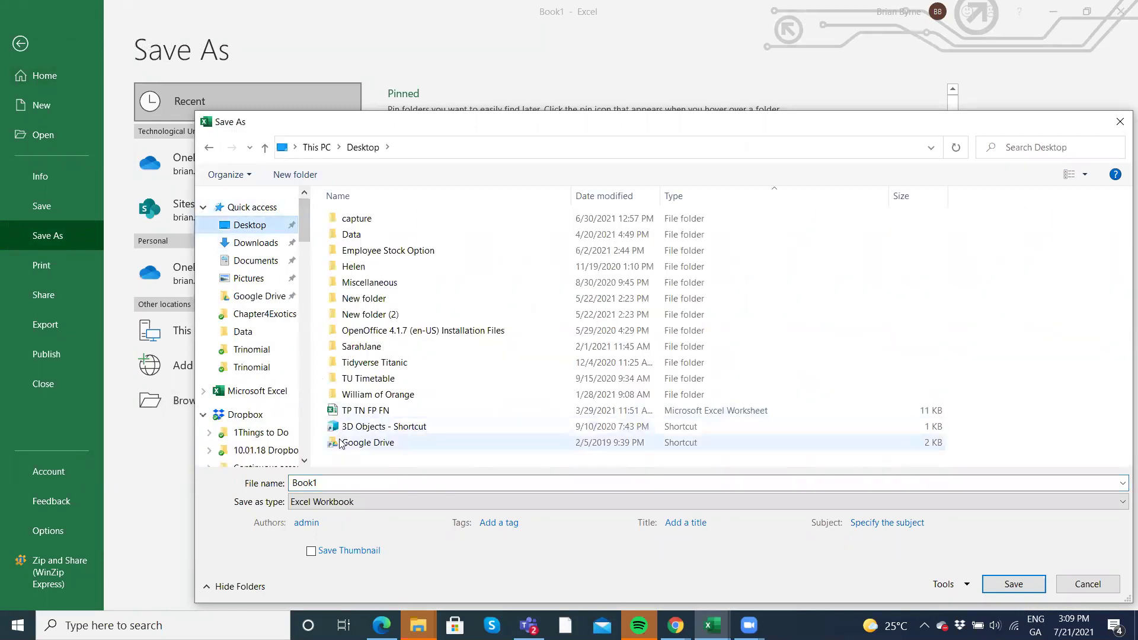
left_click(336, 483)
type("T")
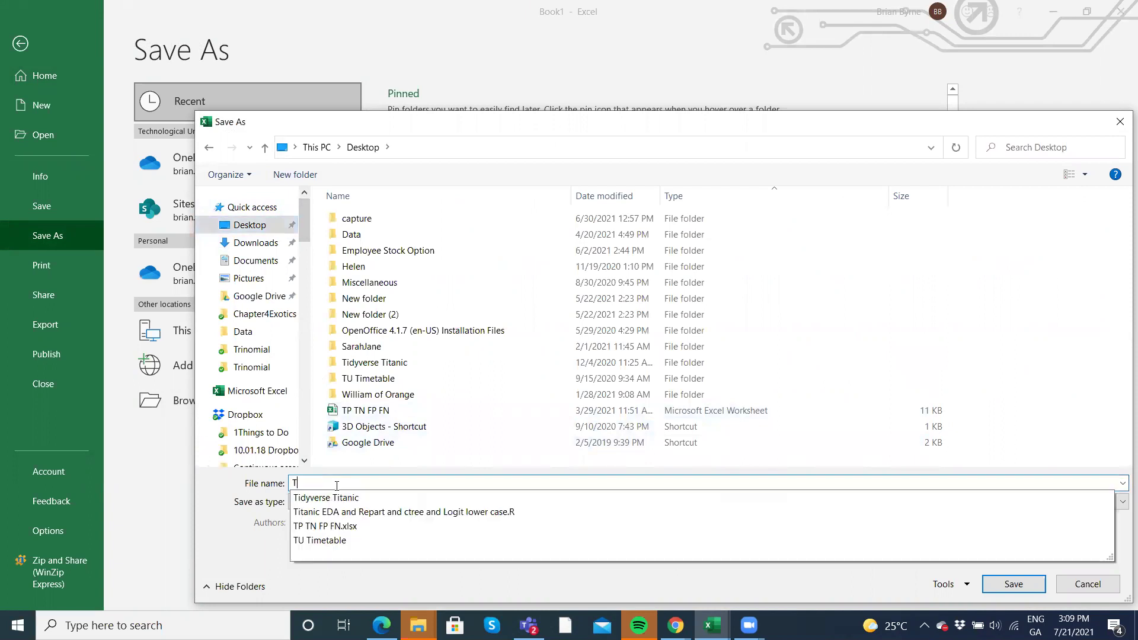
type("ian")
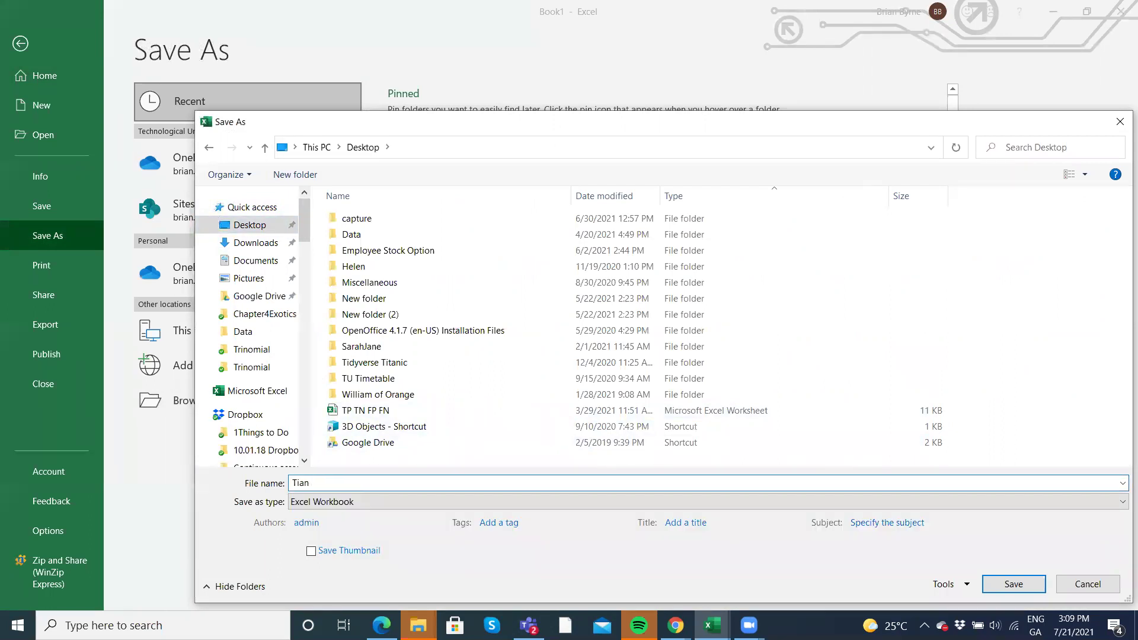
type(" (1993) Binomial")
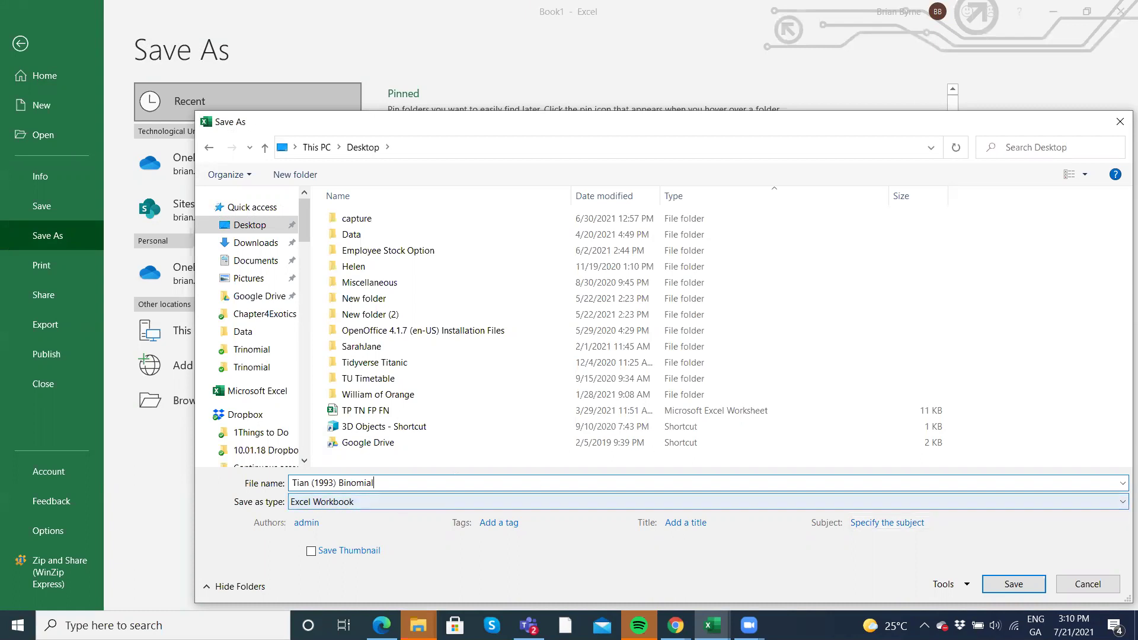
left_click(1121, 505)
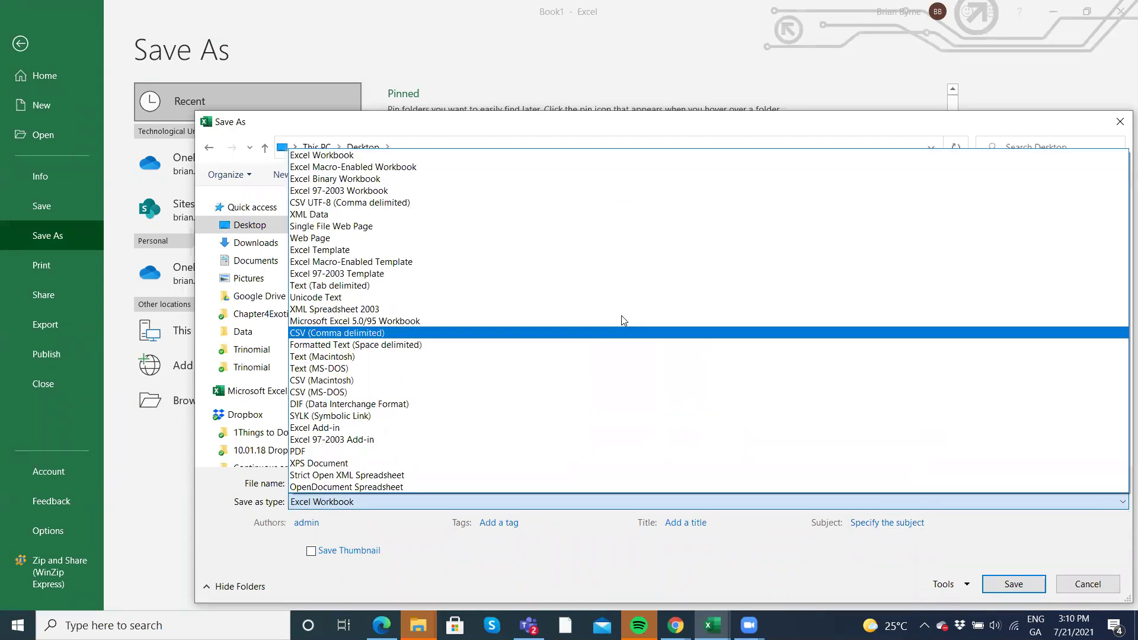
left_click(481, 167)
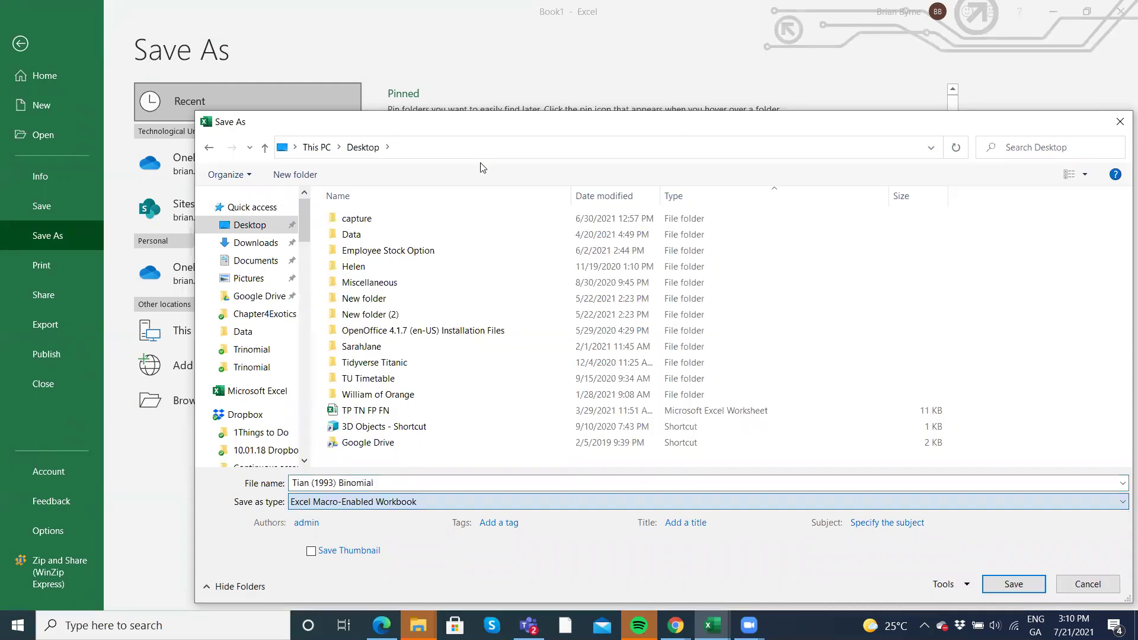
left_click(1011, 584)
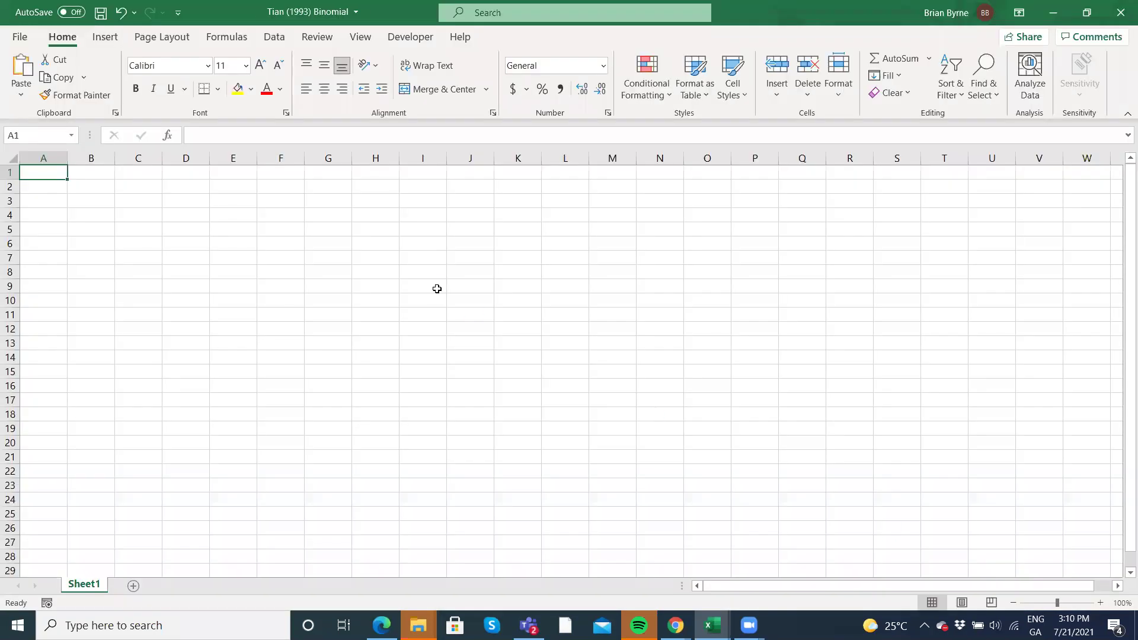
left_click(413, 41)
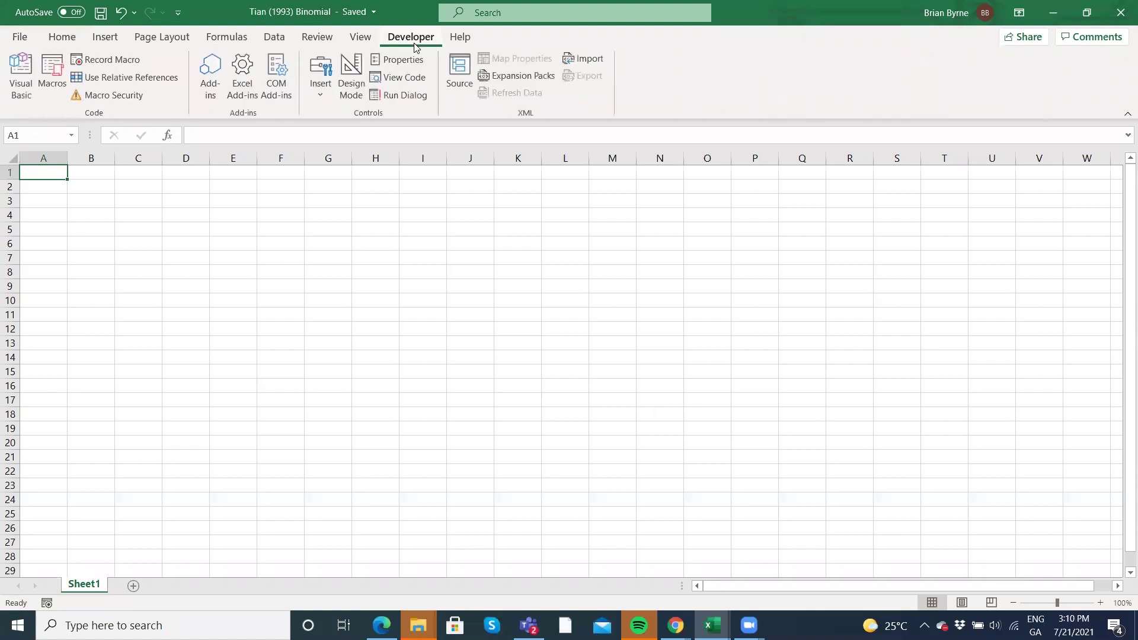
Insert a new module in the Tian (1993) Binomial.xlsm project and paste the Tian93 code.
left_click(20, 79)
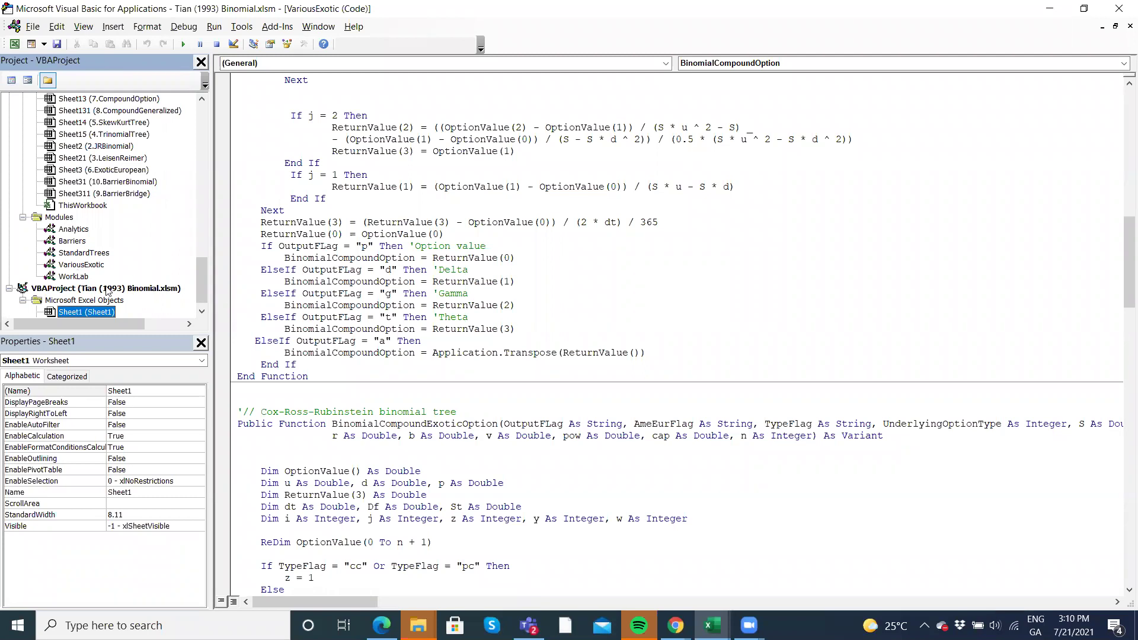
left_click(23, 217)
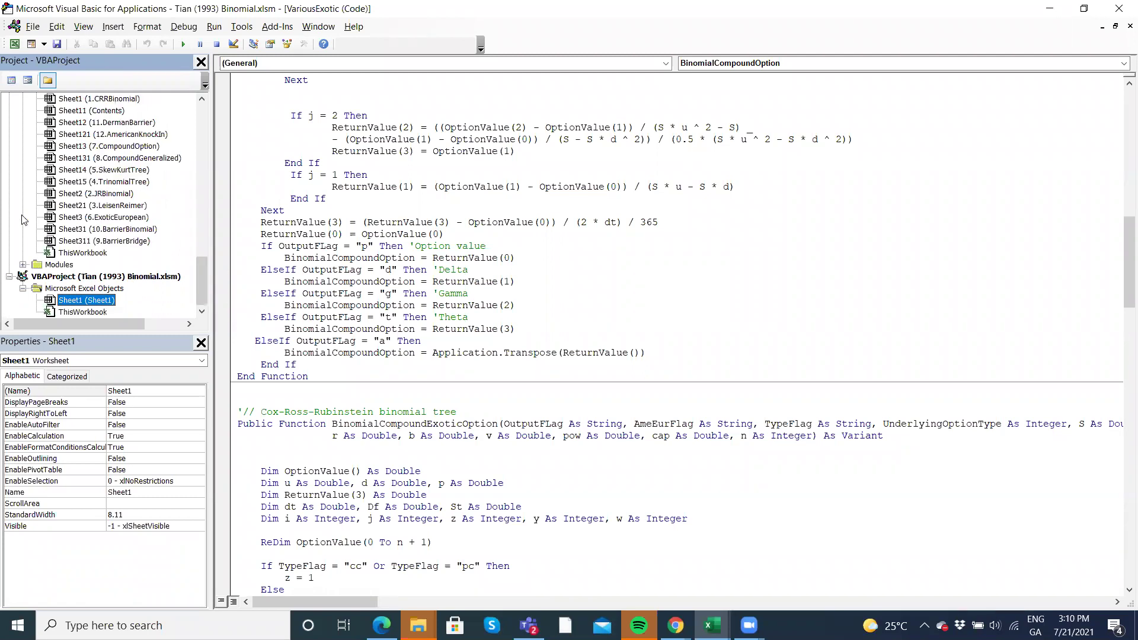
left_click(89, 277)
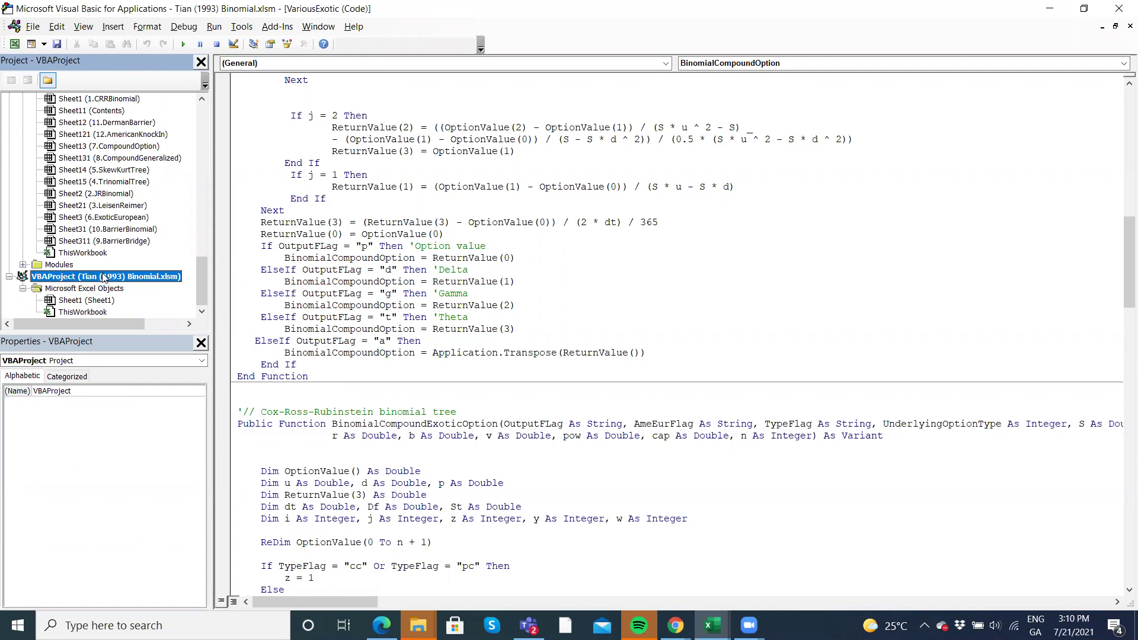
right_click(103, 278)
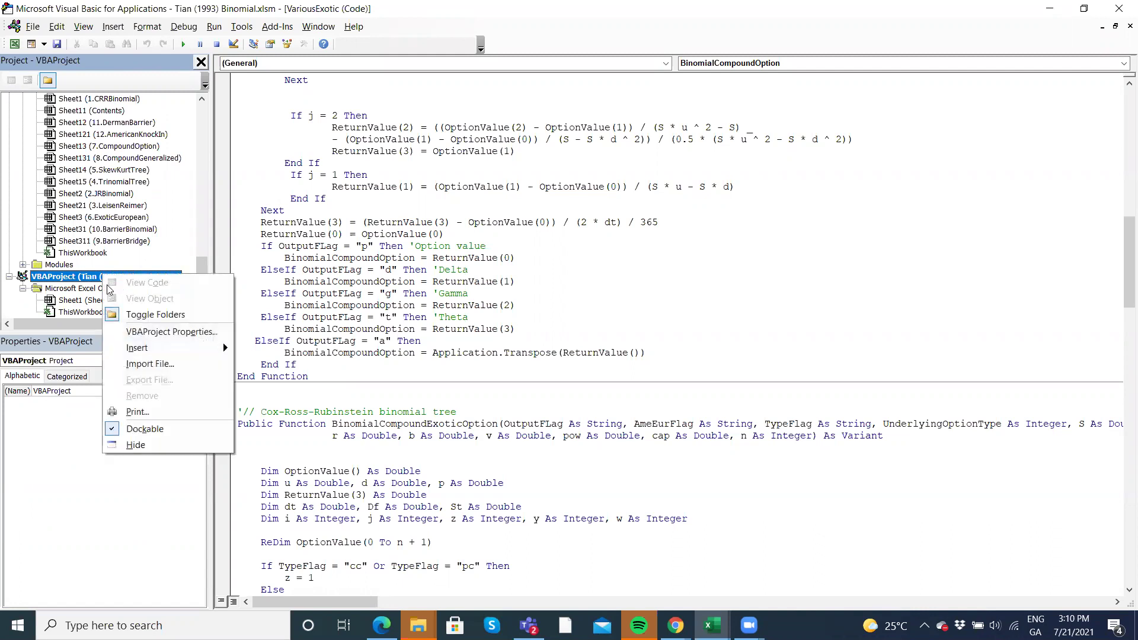
mouse_move(146, 351)
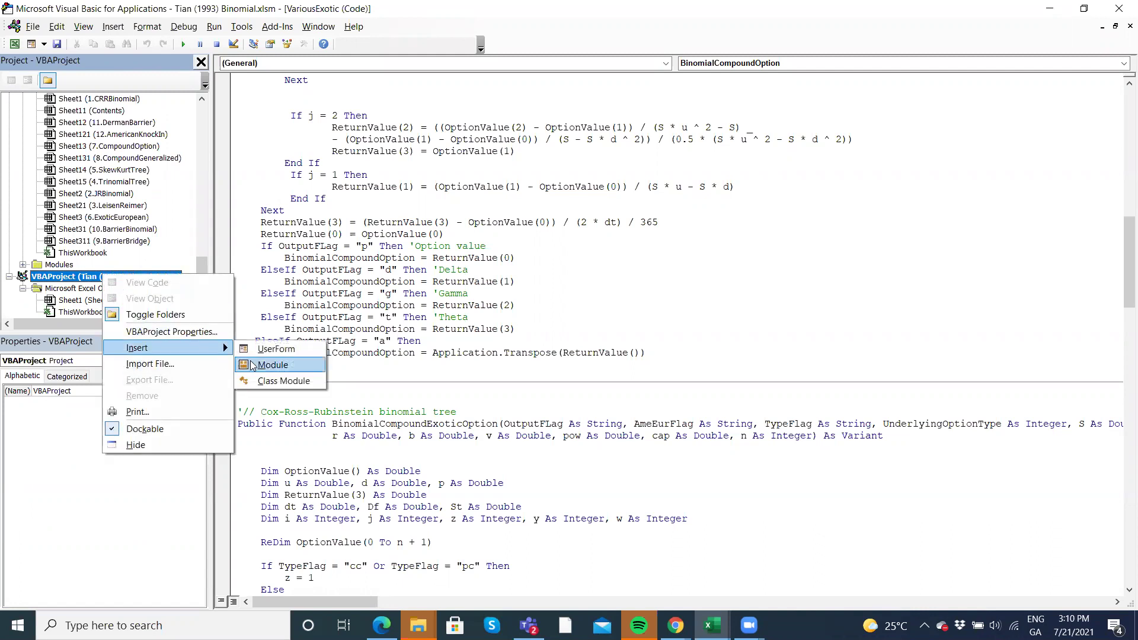
left_click(273, 365)
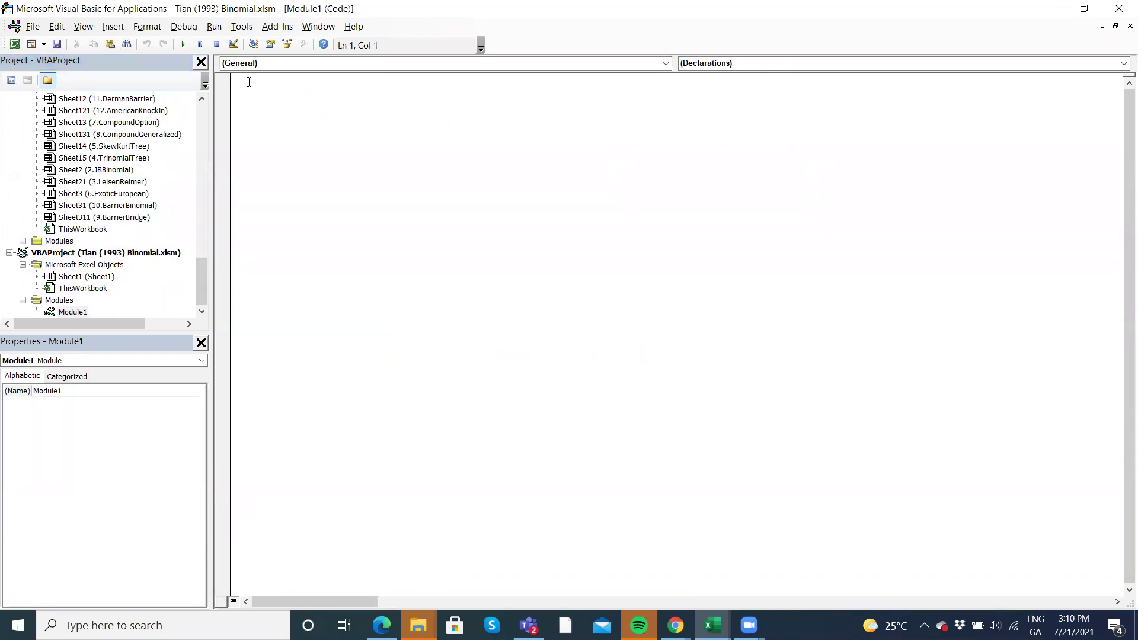
key("ctrl+v")
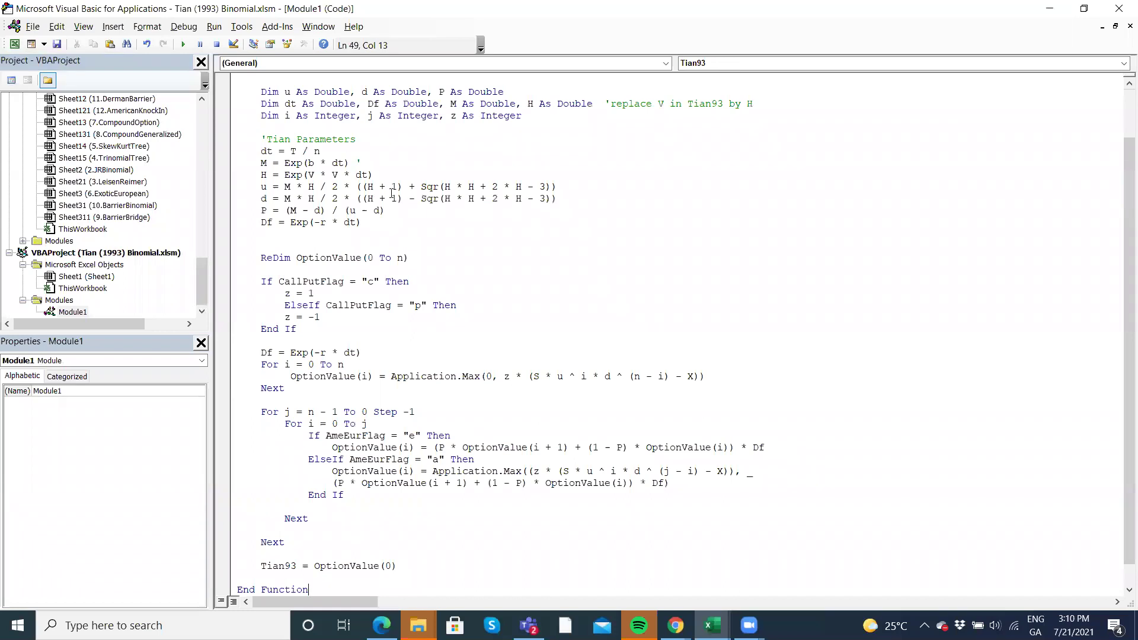
scroll(391, 193, "up", 2)
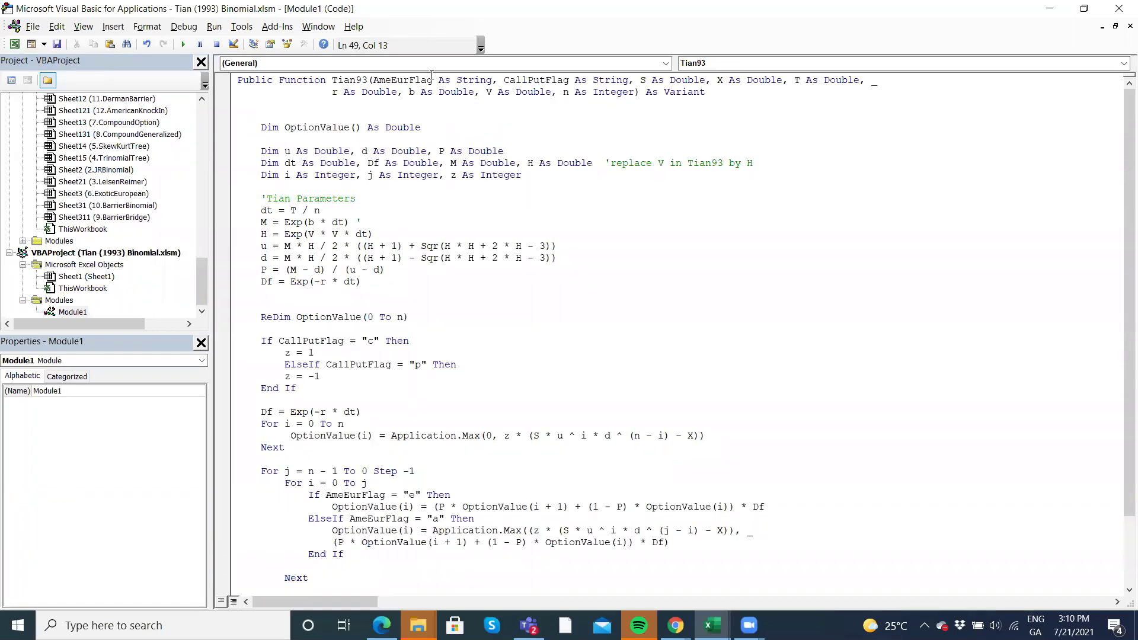
left_click(15, 45)
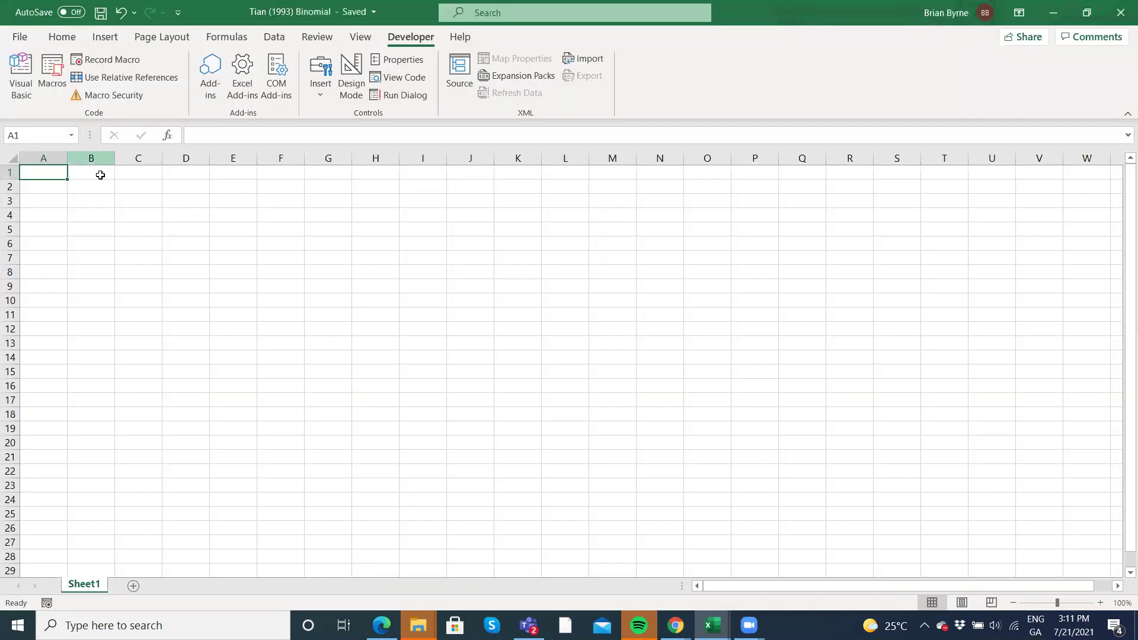
Enter the labels S, K, r and b down cells B2:B5.
left_click(93, 191)
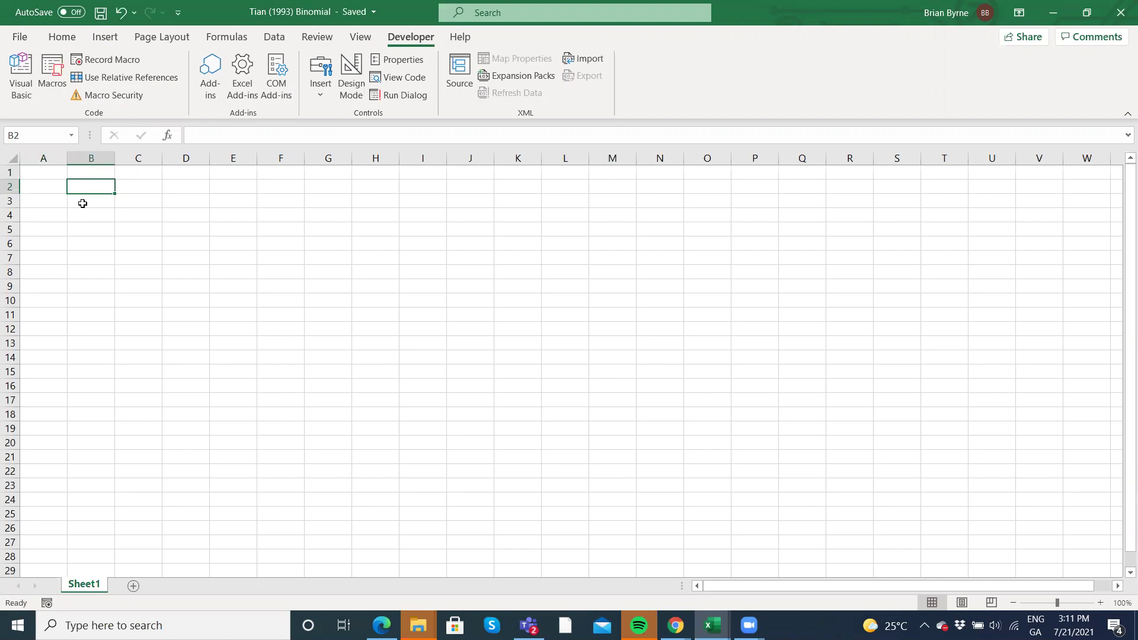
scroll(84, 203, "up", 2)
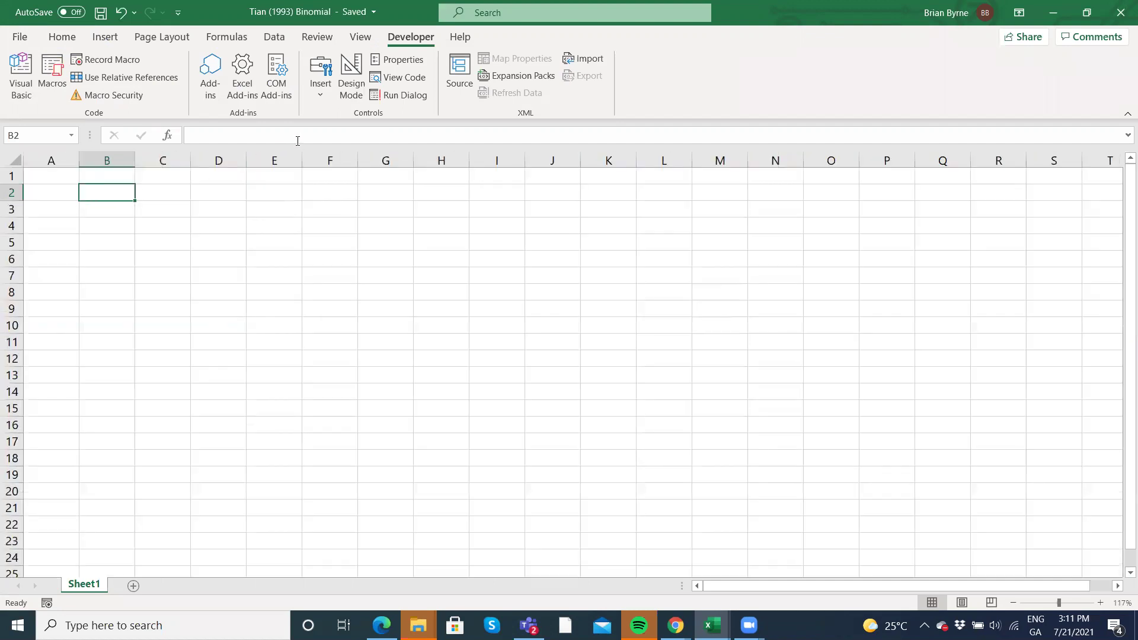
scroll(194, 213, "up", 4)
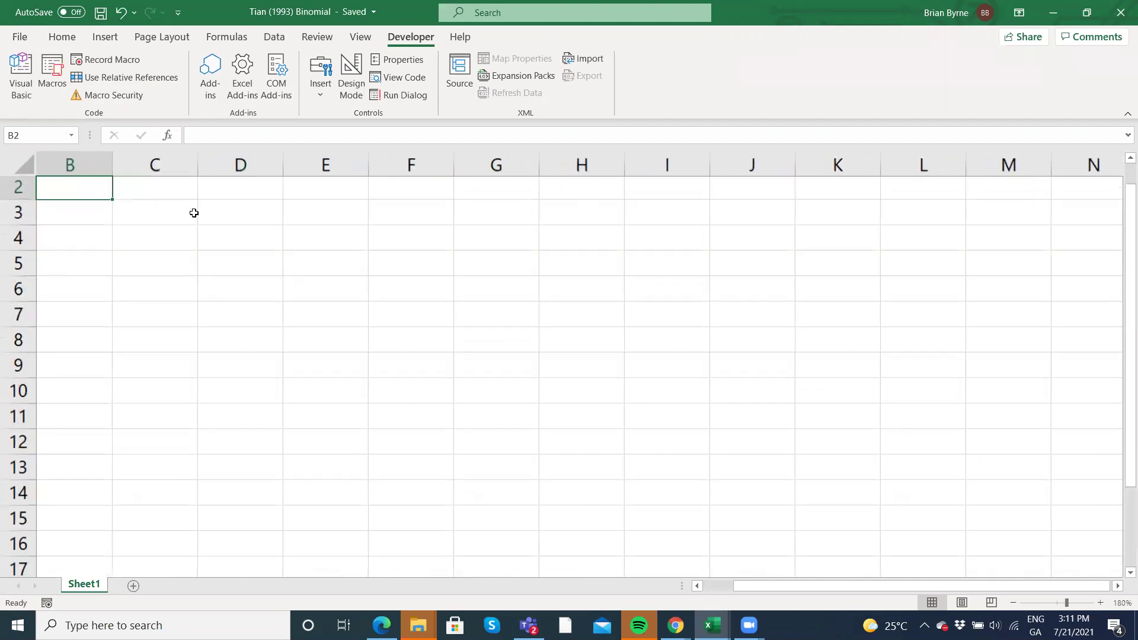
type("S")
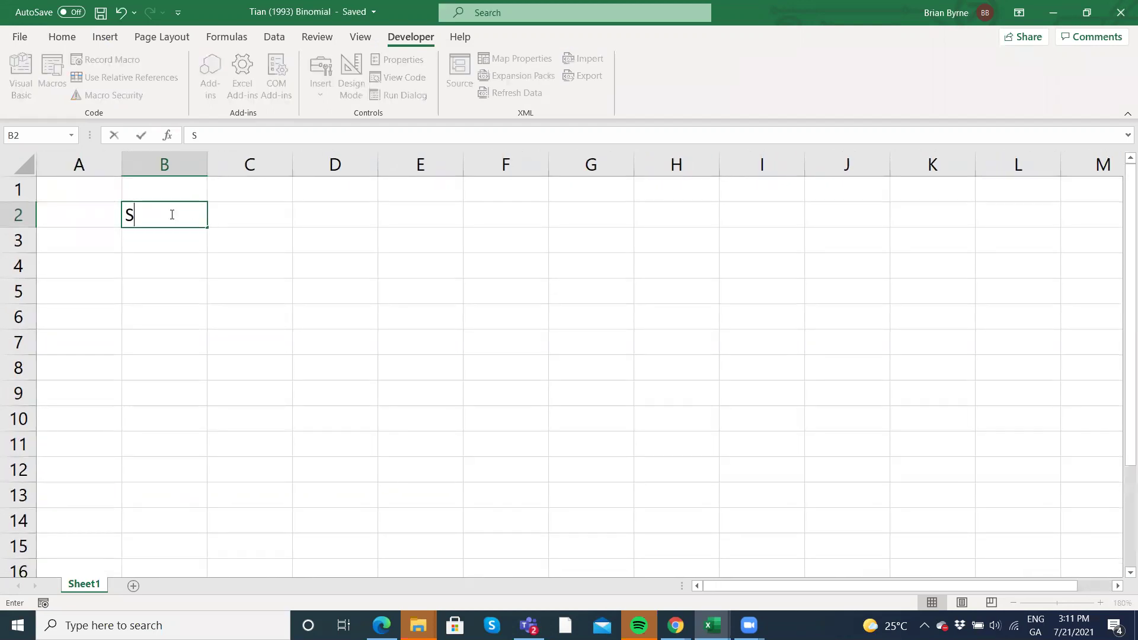
key("Return")
key("F2")
type("K")
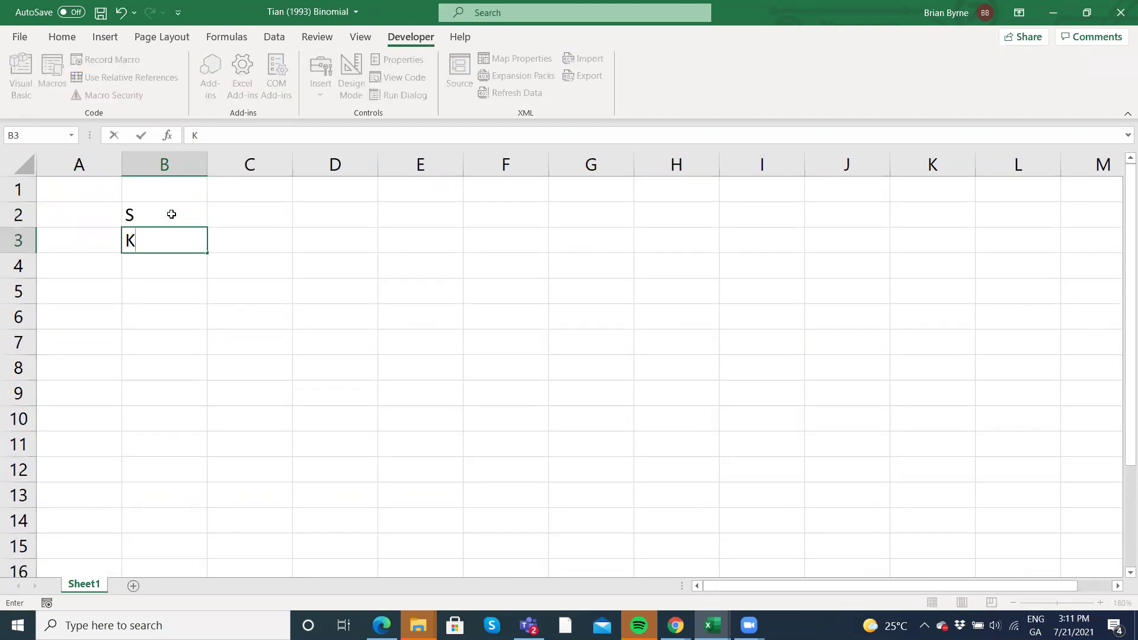
key("Return")
type("r")
key("Return")
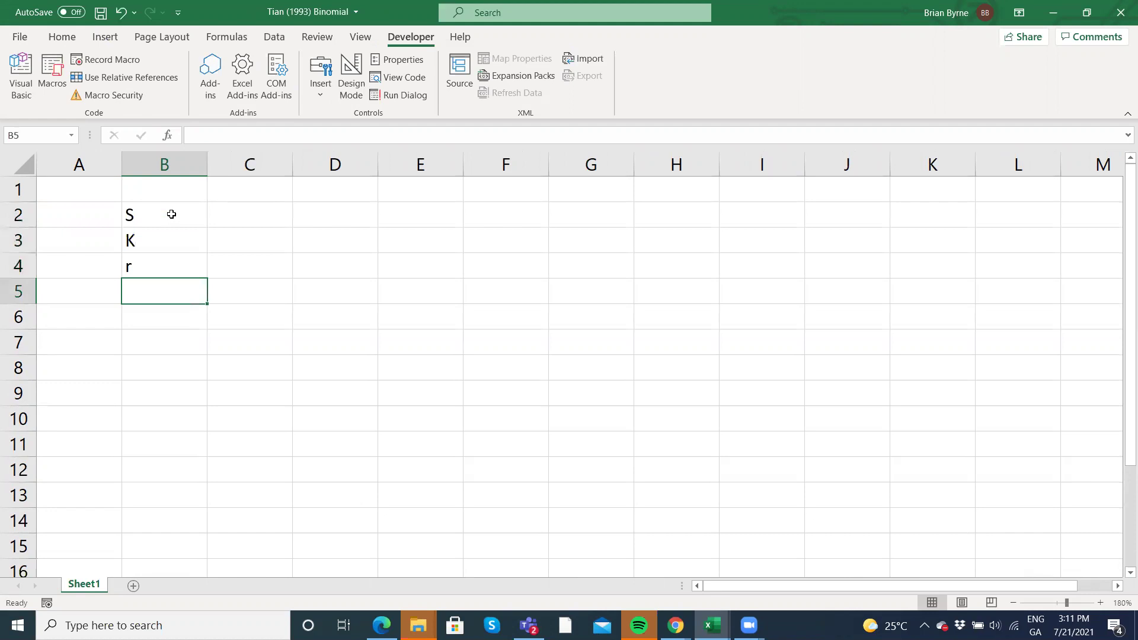
type("b")
key("Return")
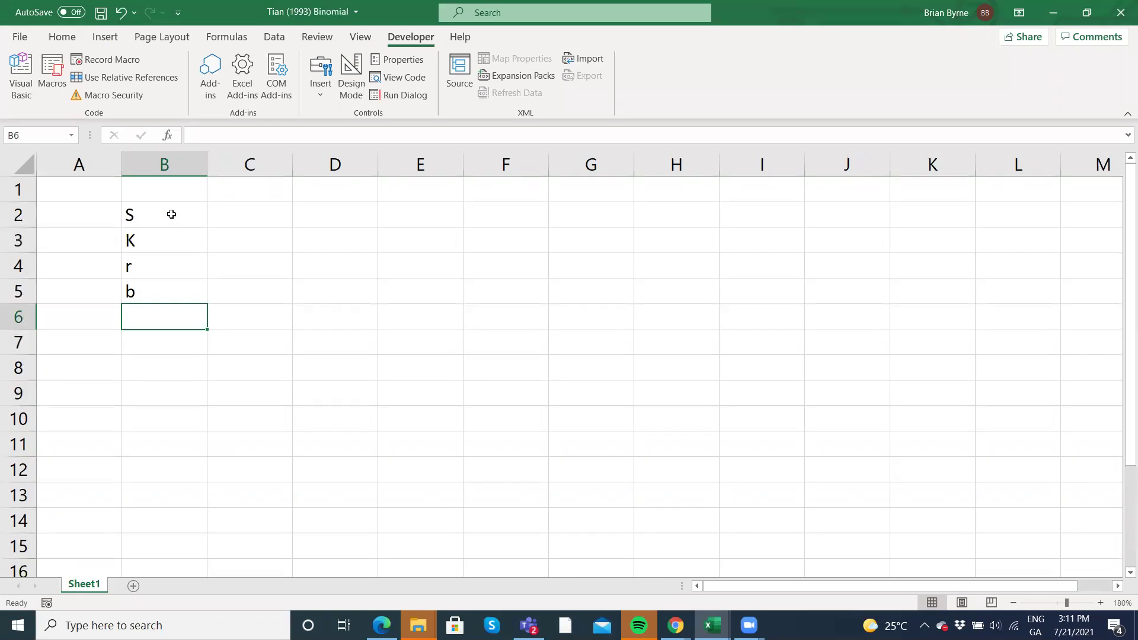
Add the note 'r - q' in A5 and the label Sigma in B6.
left_click(71, 299)
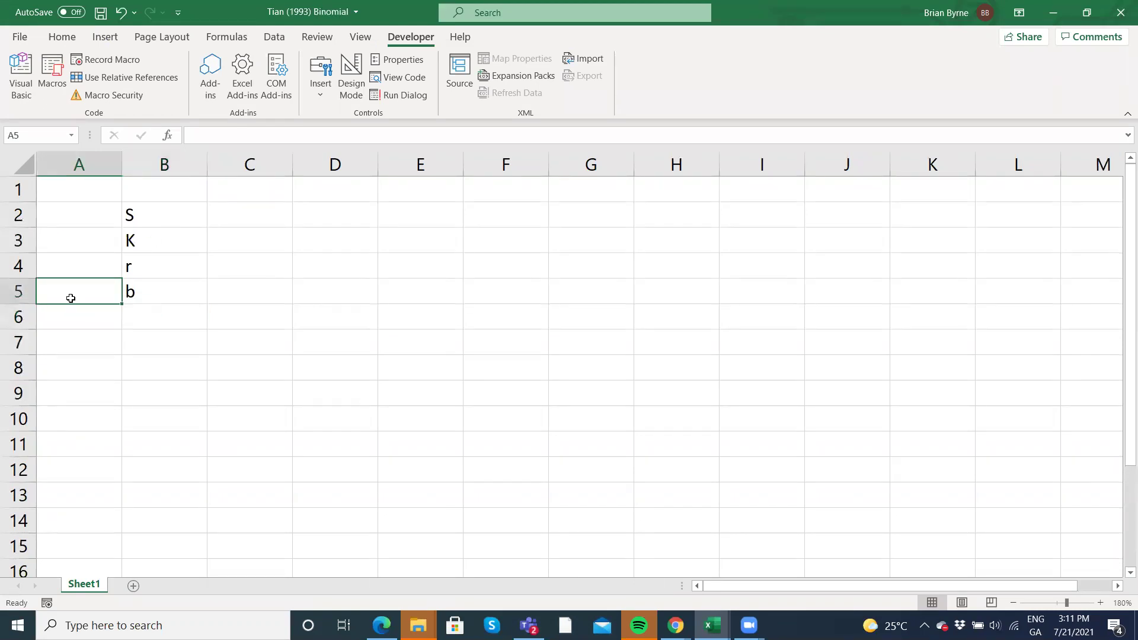
type("r - ")
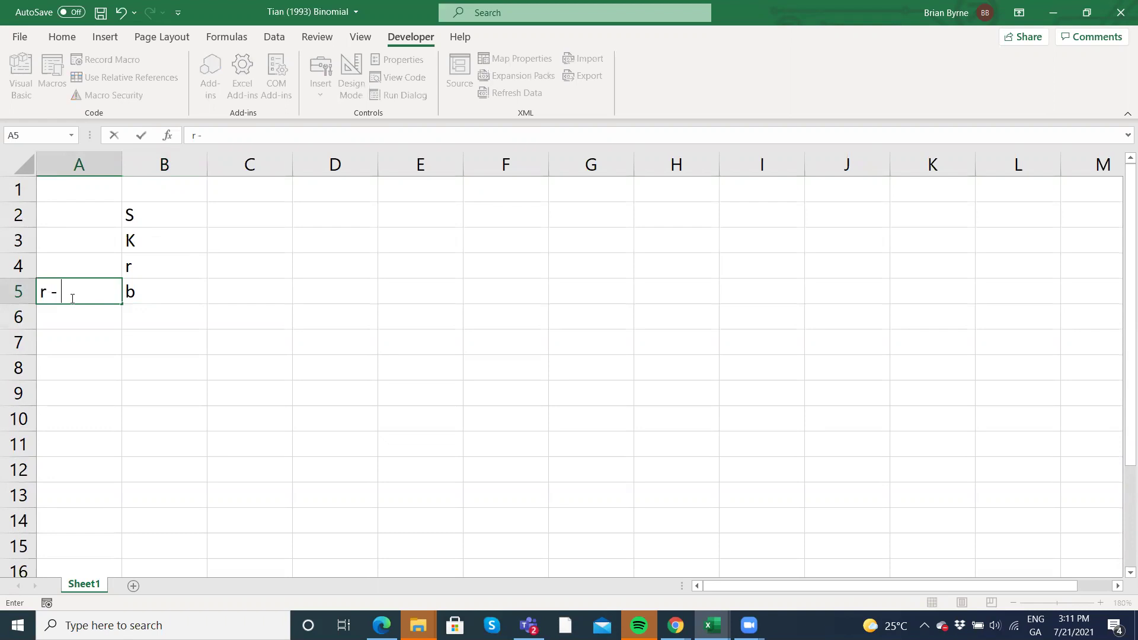
type("q")
key("Return")
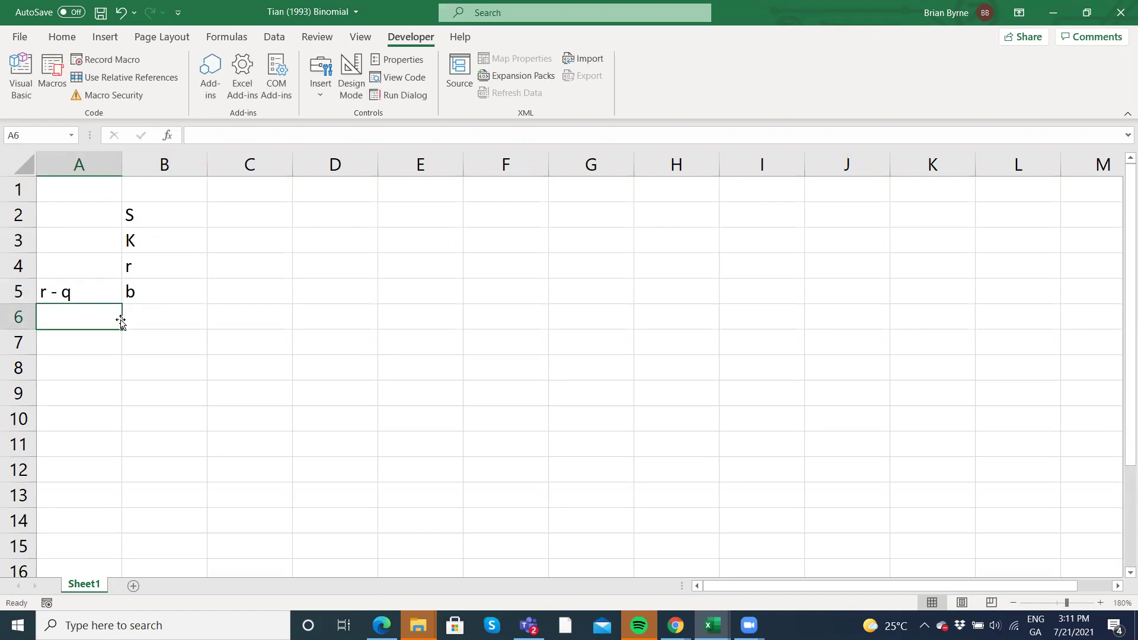
left_click(66, 298)
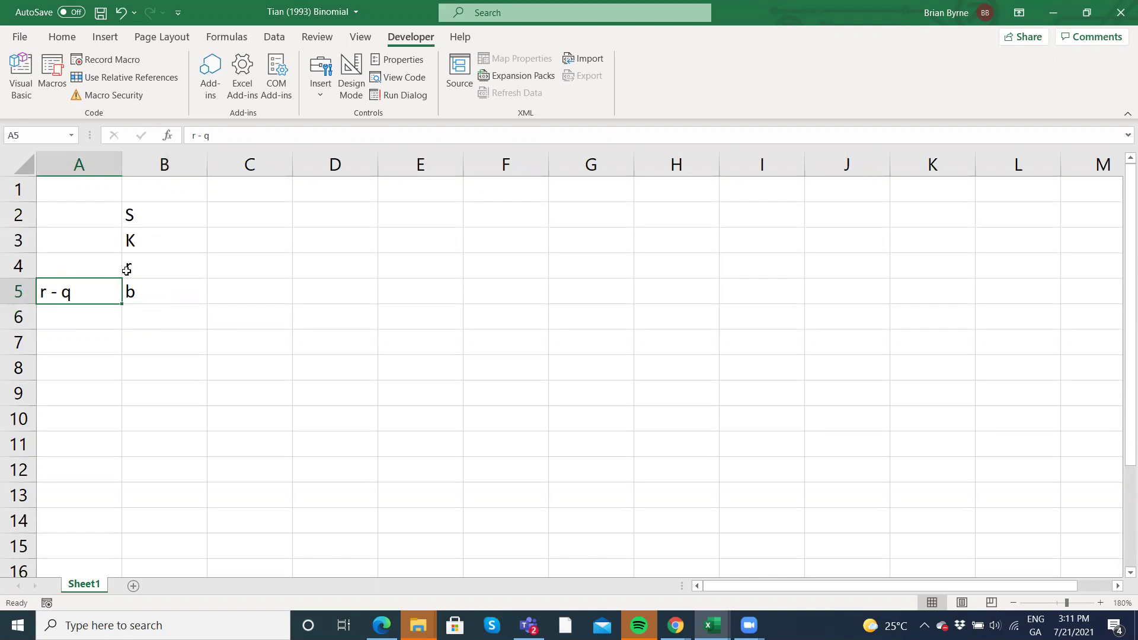
left_click(147, 319)
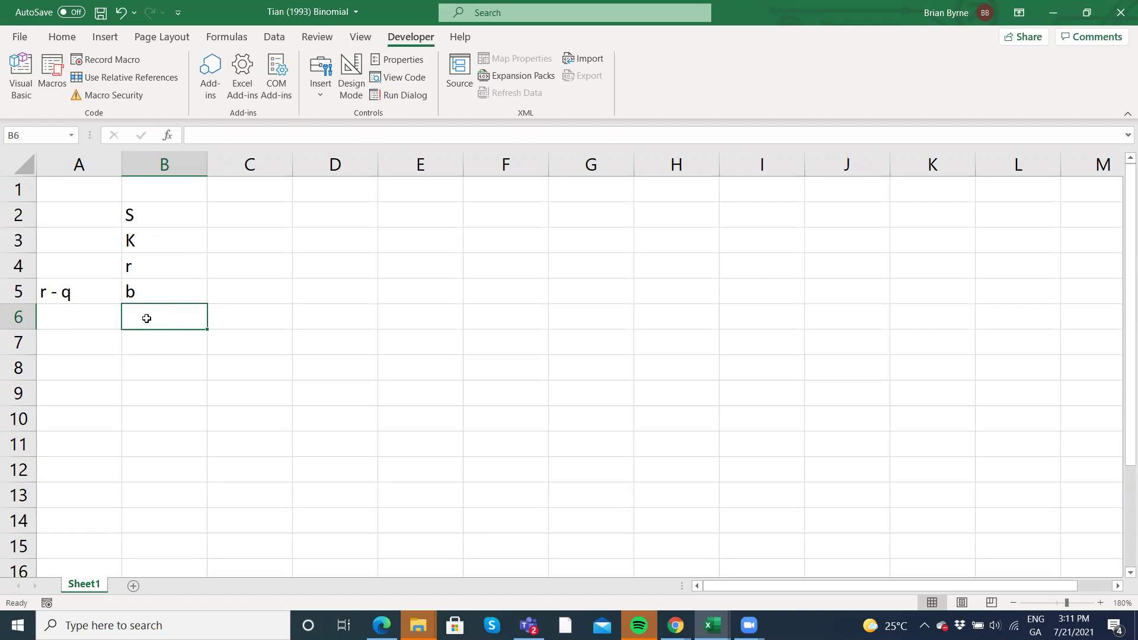
type("Sig")
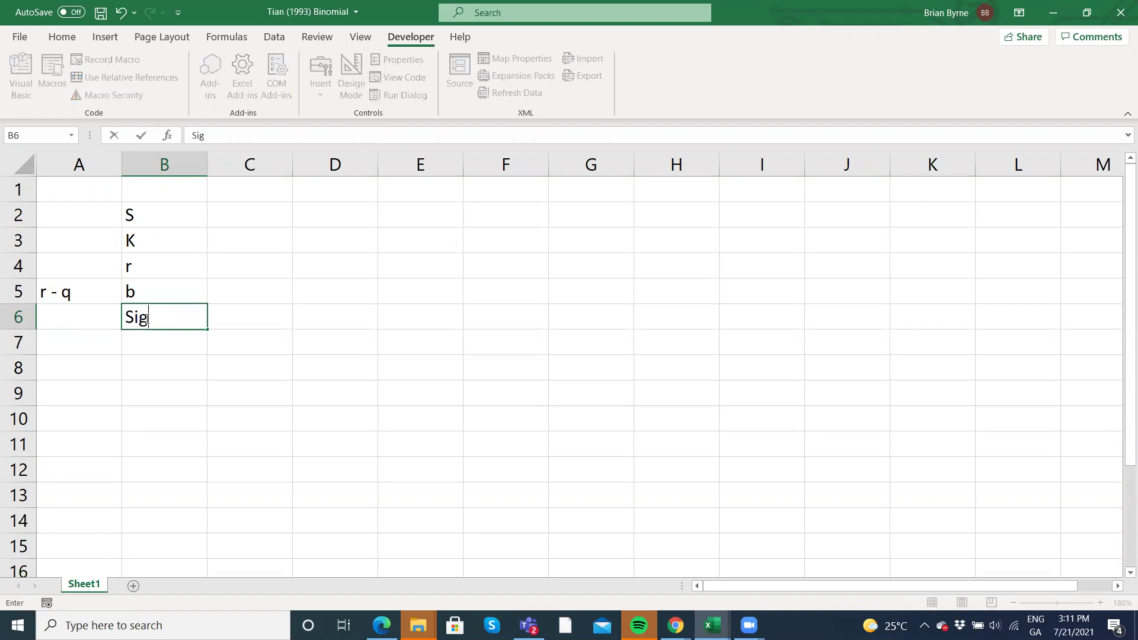
type("ma")
key("Return")
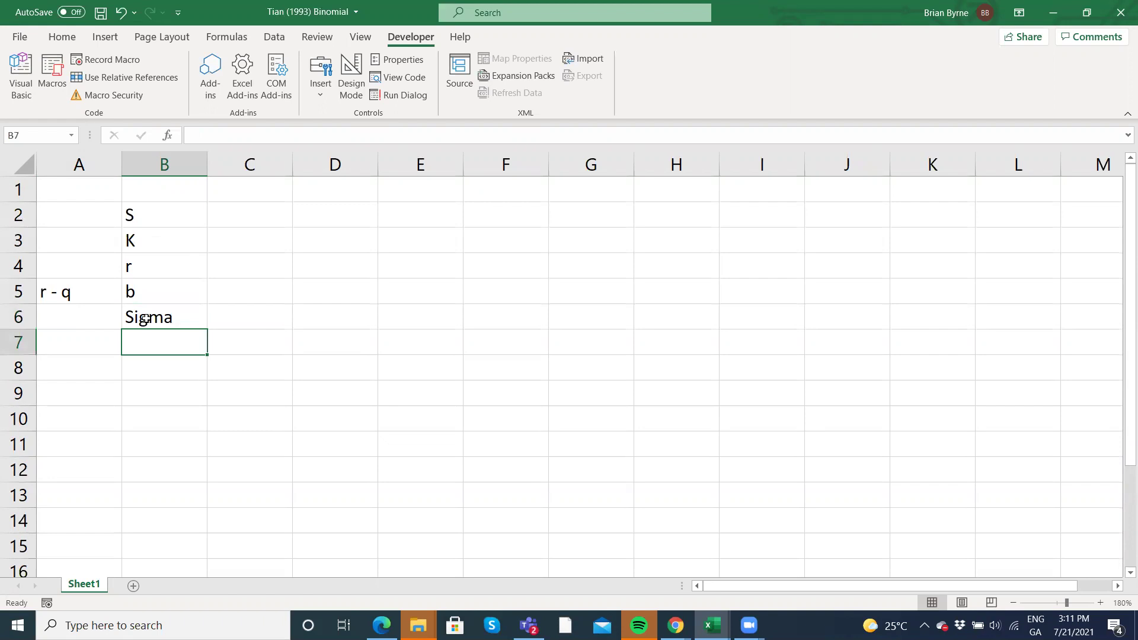
Insert blank cells at A4:B4, shifting r, b and Sigma down one row.
left_click(61, 269)
left_click_drag(61, 270, 146, 269)
right_click(146, 270)
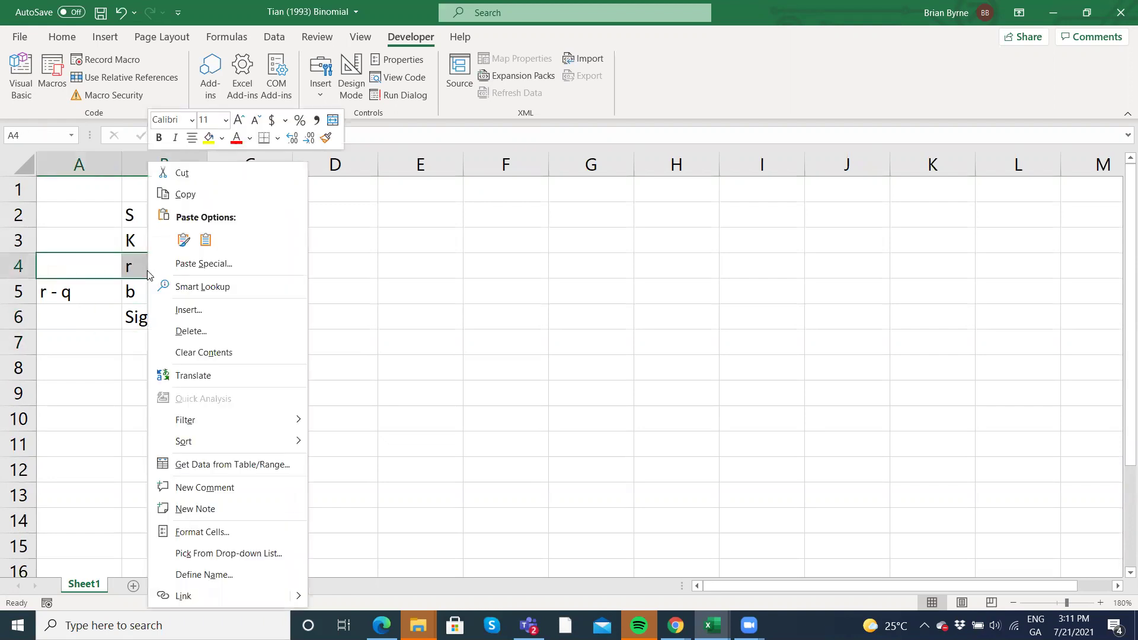
left_click(196, 312)
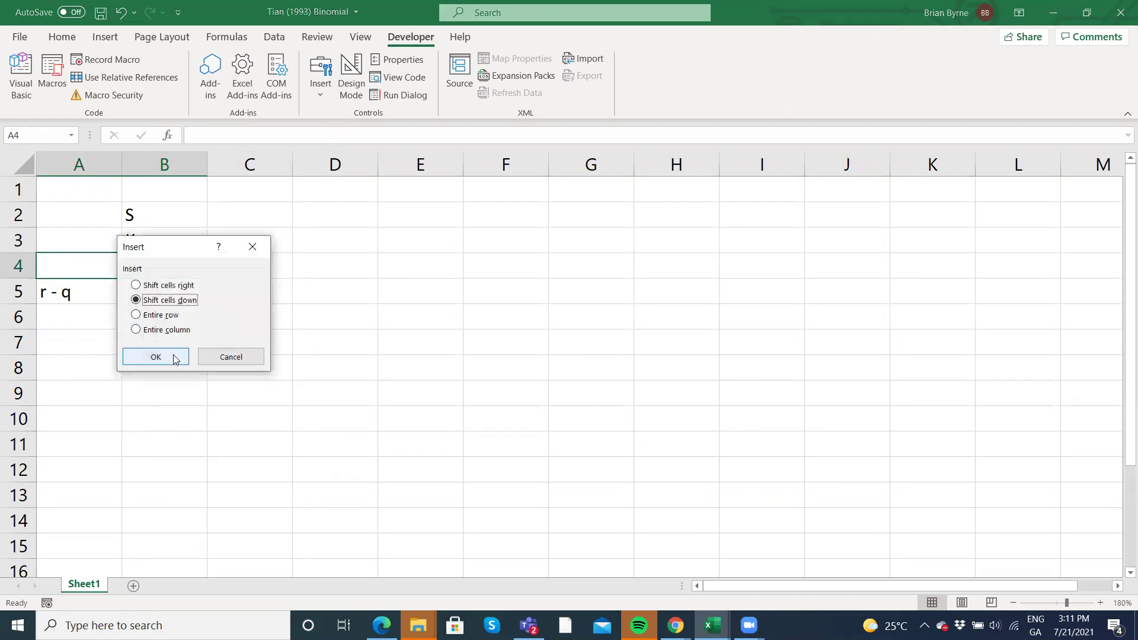
left_click(176, 357)
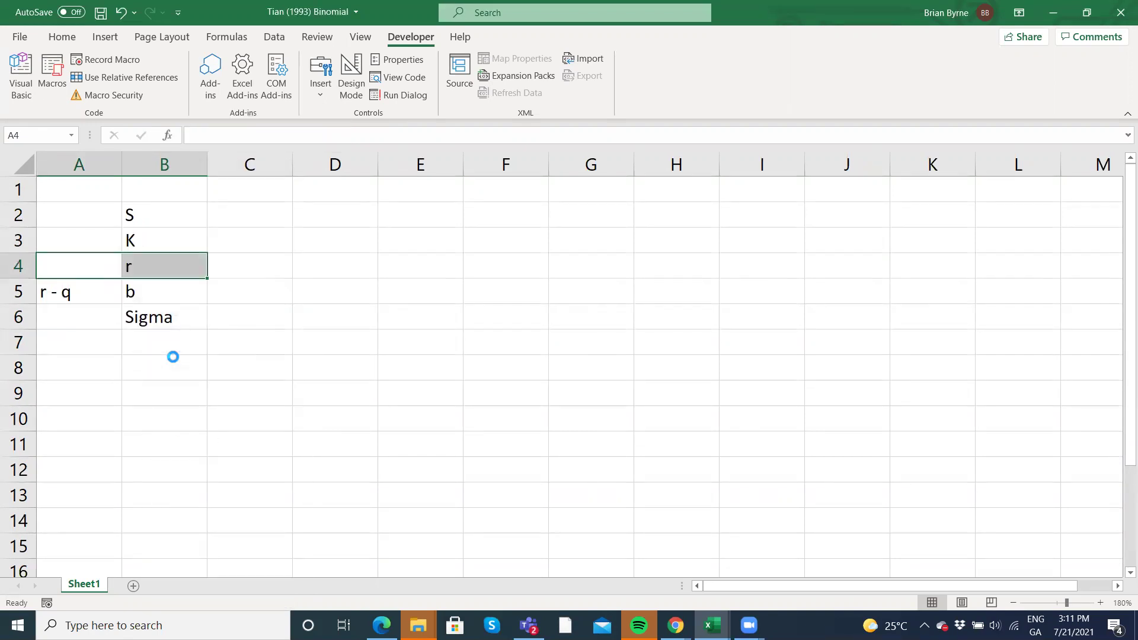
Label B4 as T and B8 as n.
left_click(140, 268)
double_click(139, 270)
type("T")
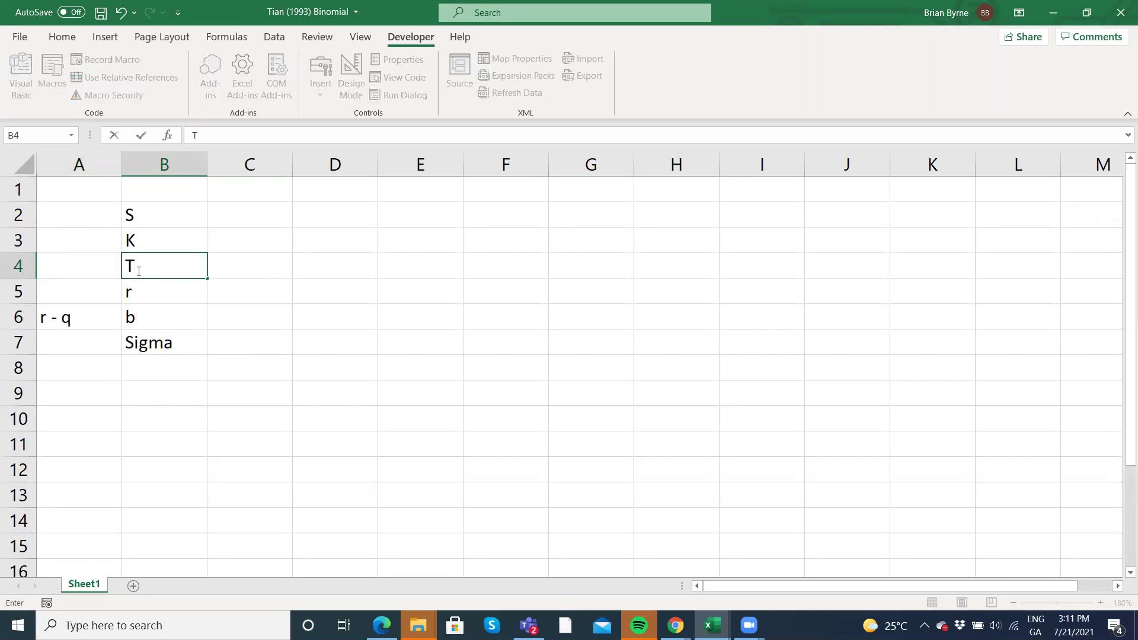
key("Return")
key("Down")
key("Down")
key("Down")
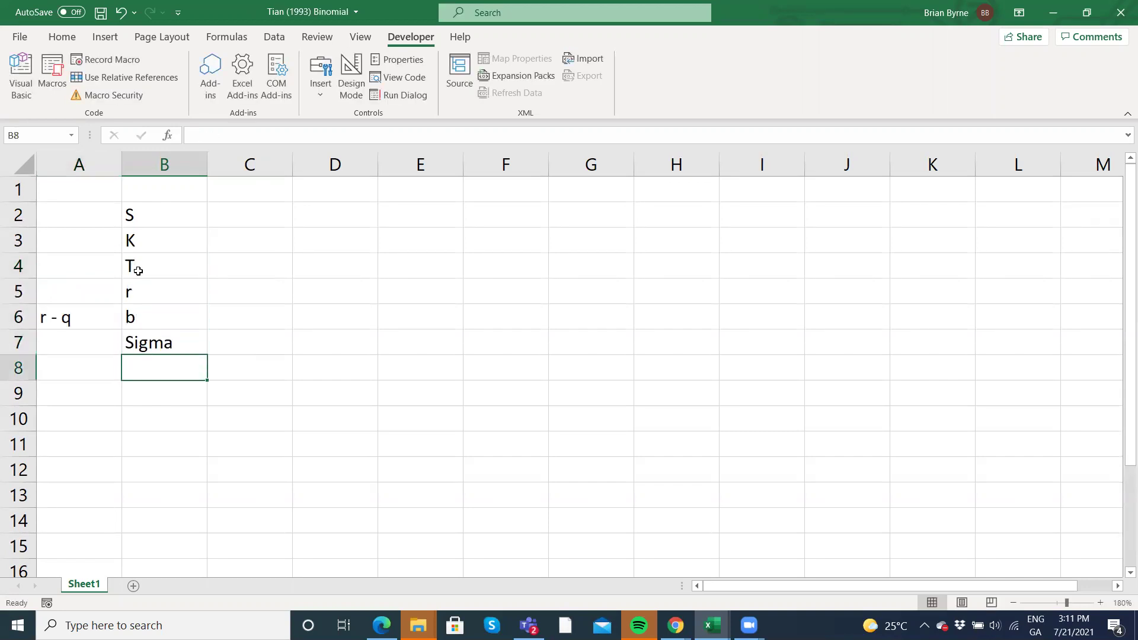
type("n")
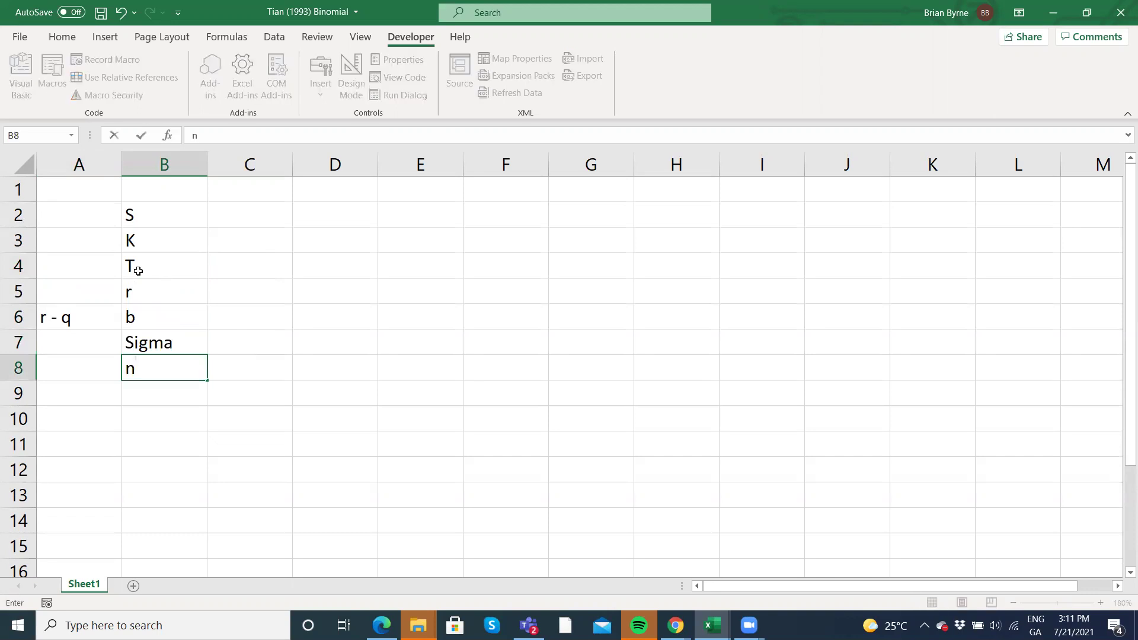
key("Return")
Enter 100 in C2 for S and 100 in C3 for K.
left_click(260, 220)
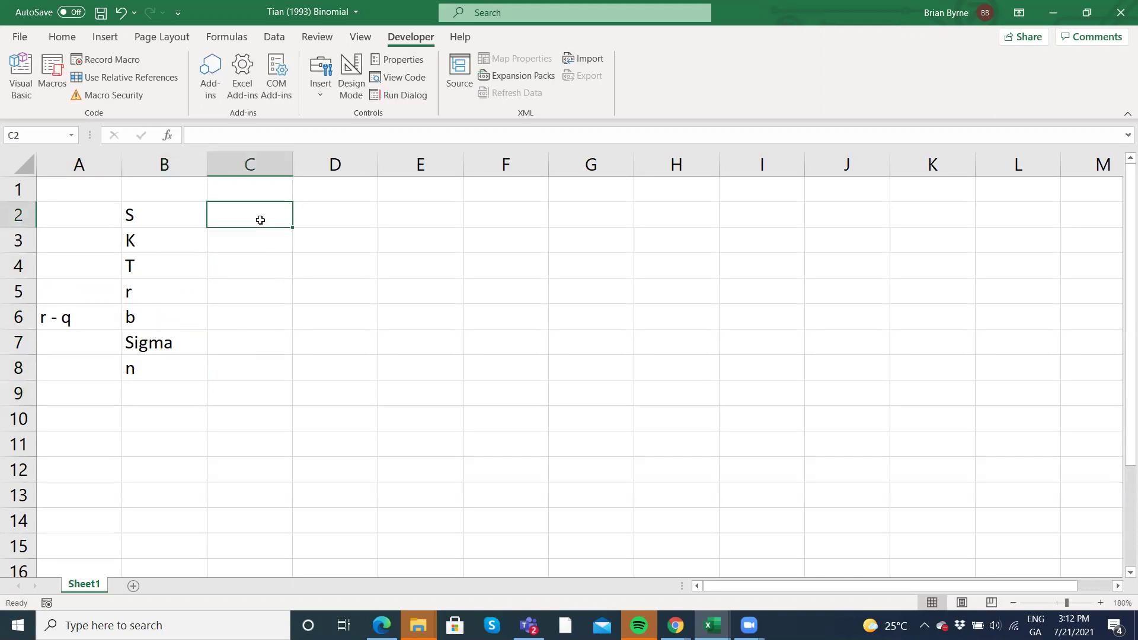
type("100")
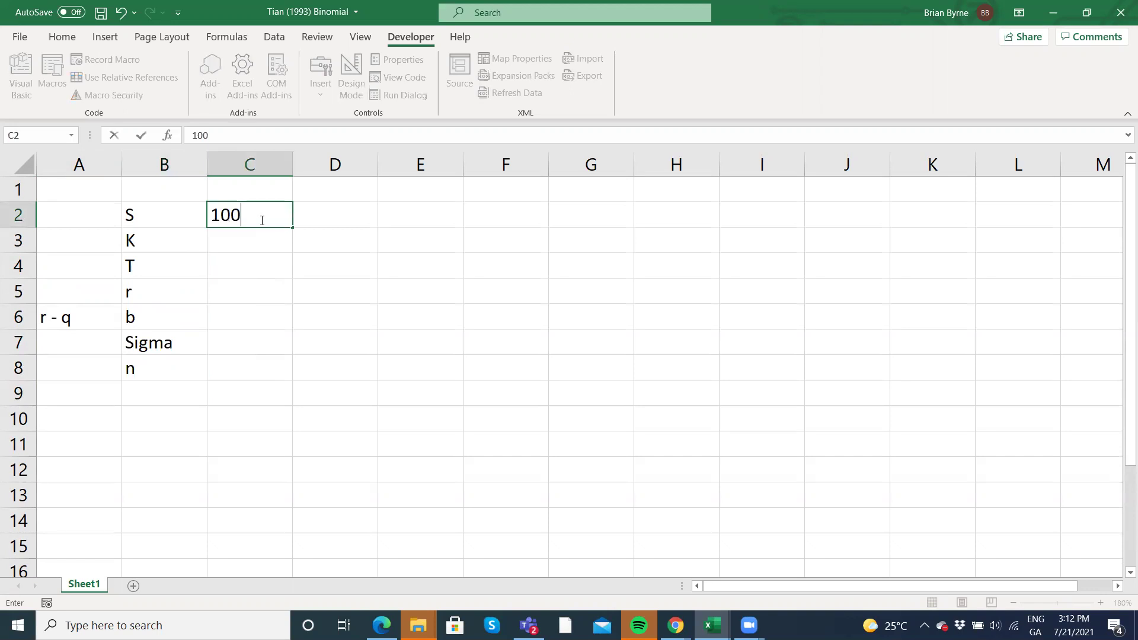
key("Return")
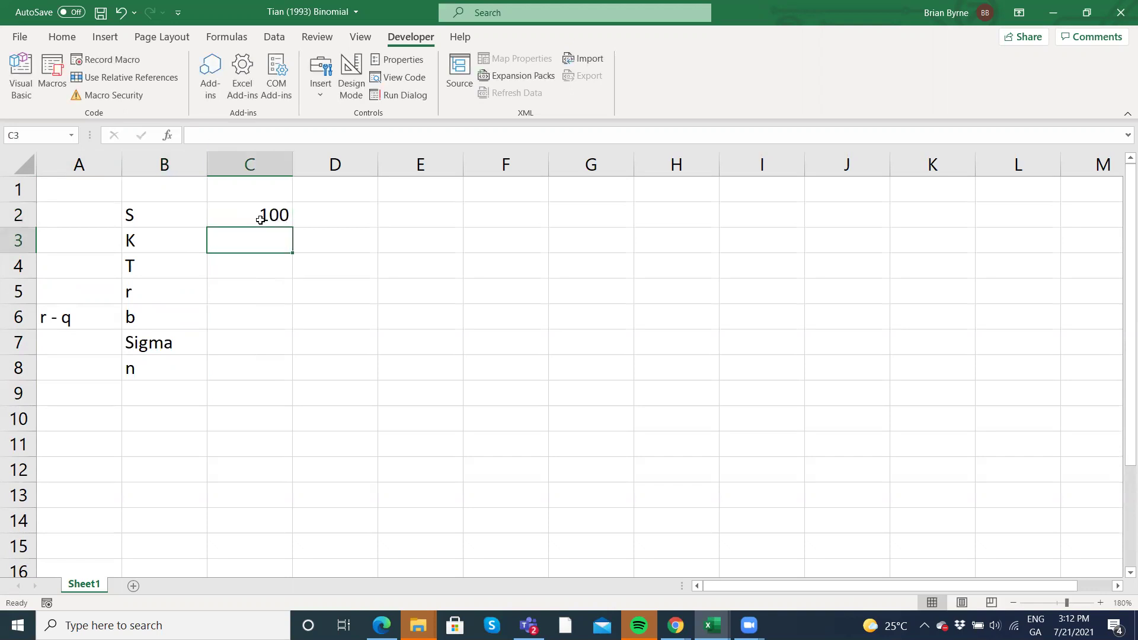
type("100")
key("Return")
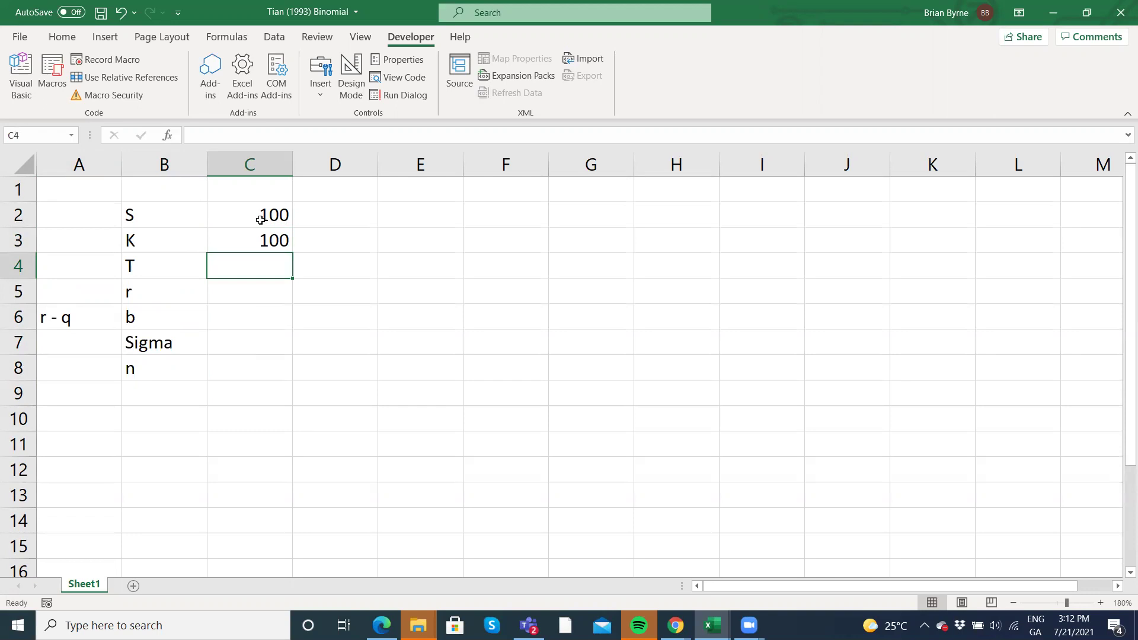
Insert two blank rows above row 1.
left_click(18, 190)
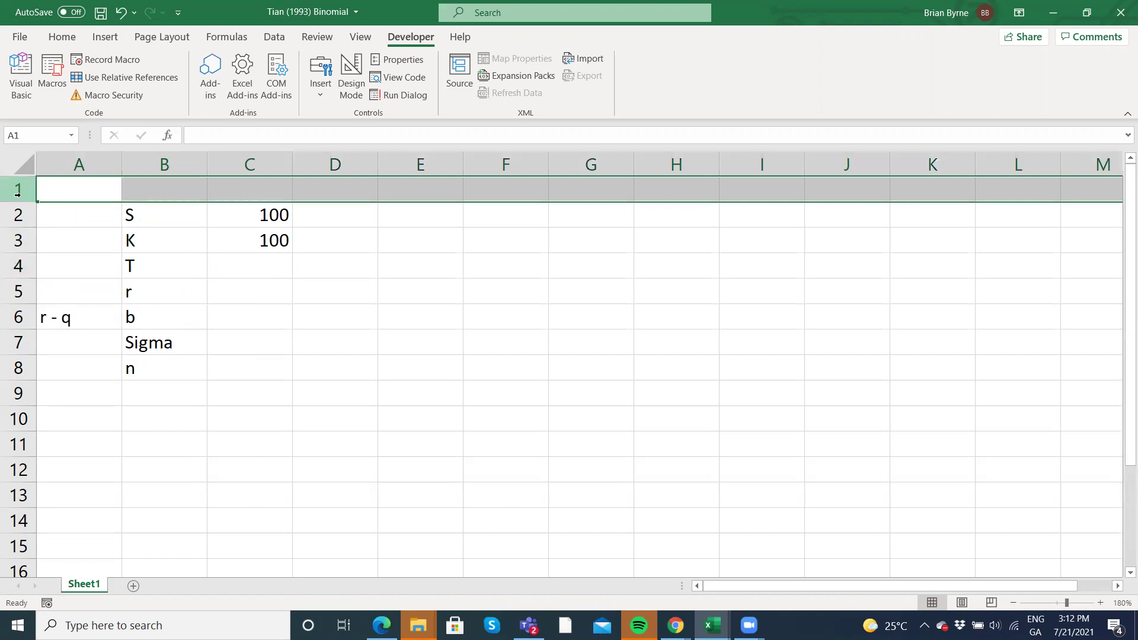
right_click(18, 191)
left_click(66, 320)
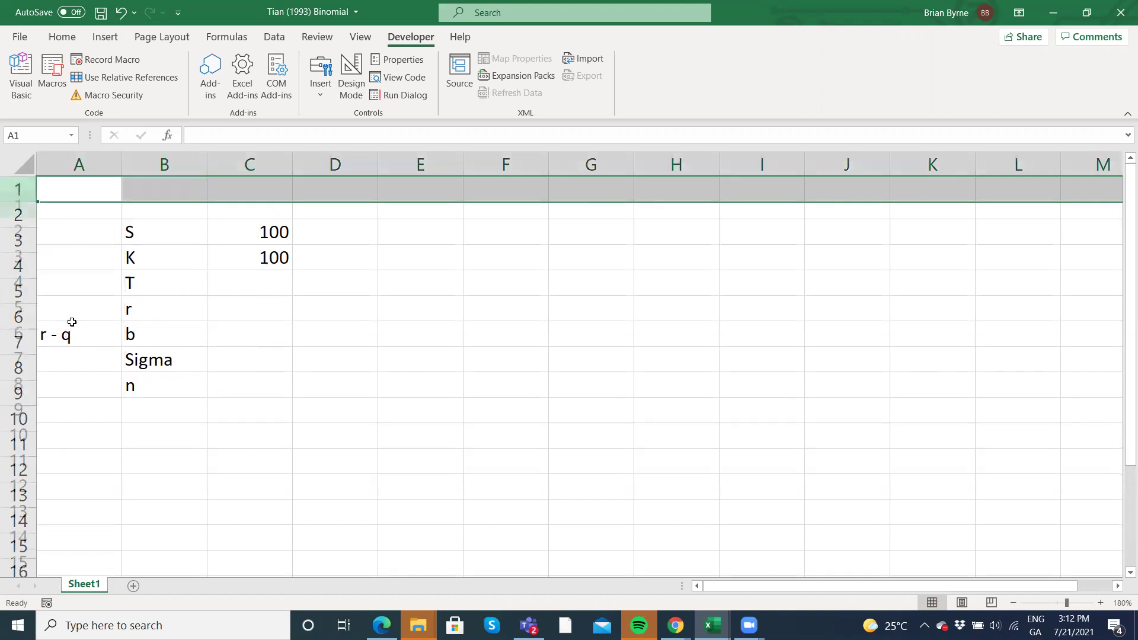
right_click(11, 191)
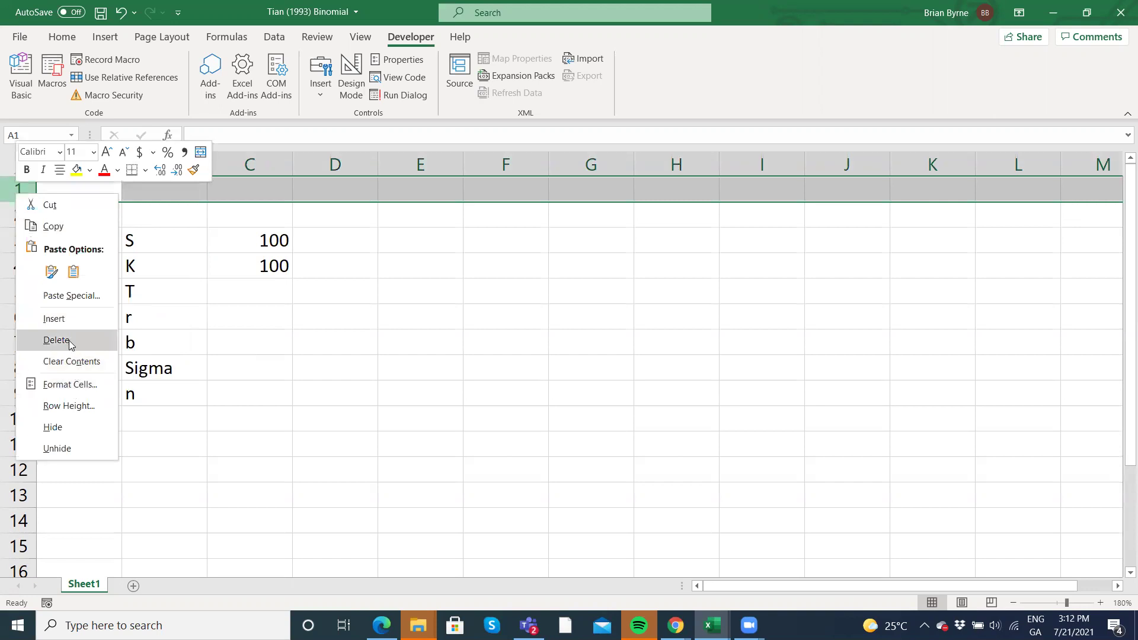
left_click(56, 319)
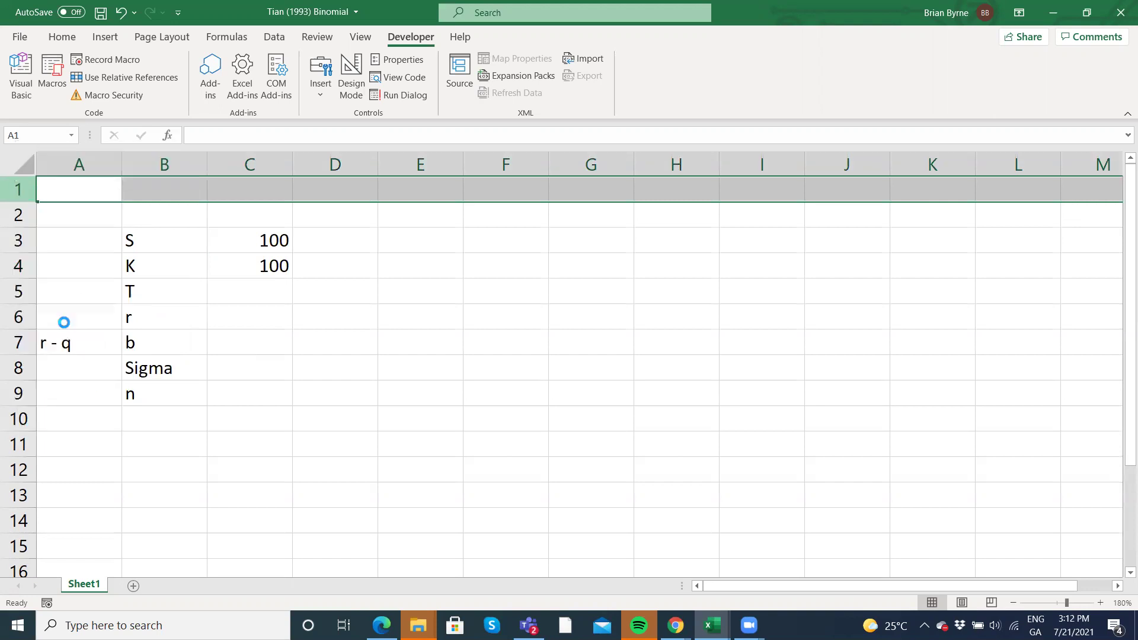
Type the labels c/p in B2 and a/e in B3.
left_click(143, 212)
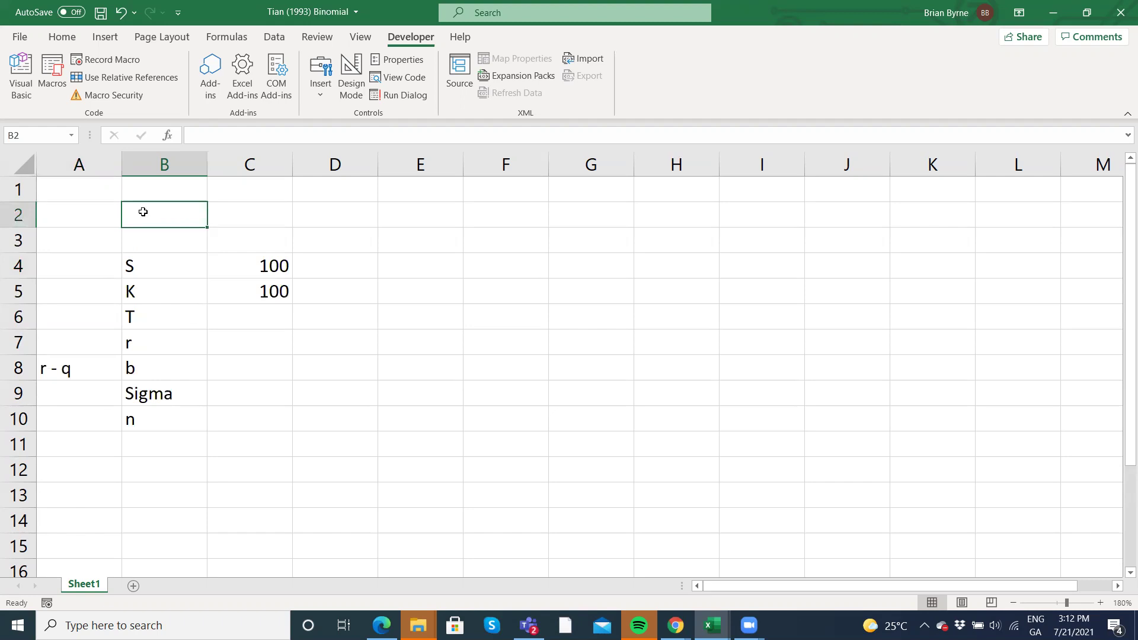
type("c/p")
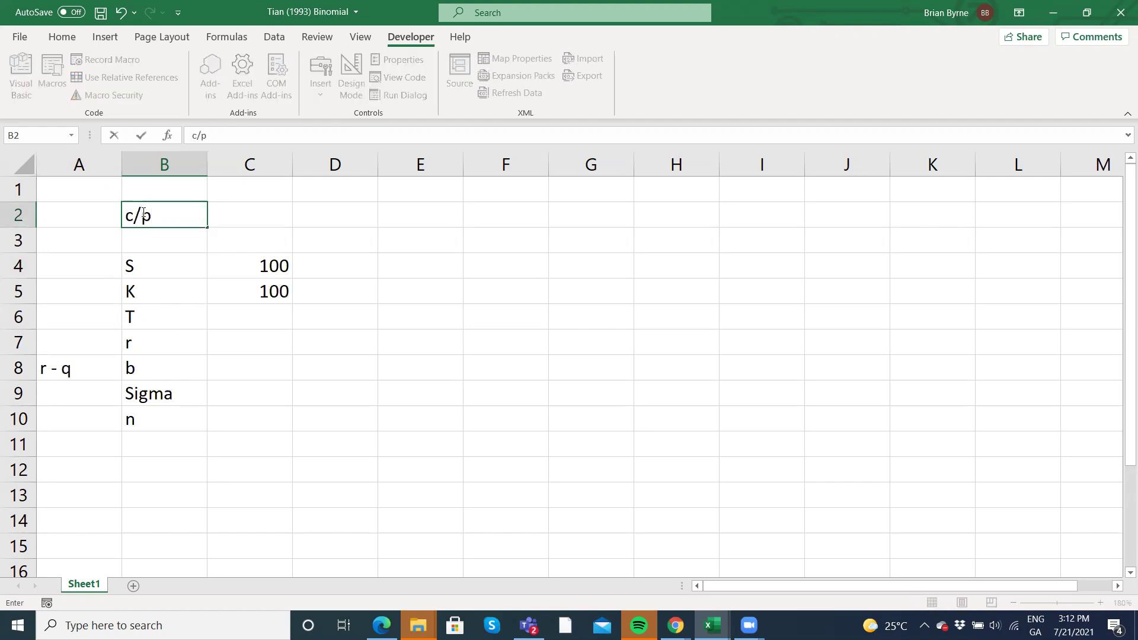
key("Return")
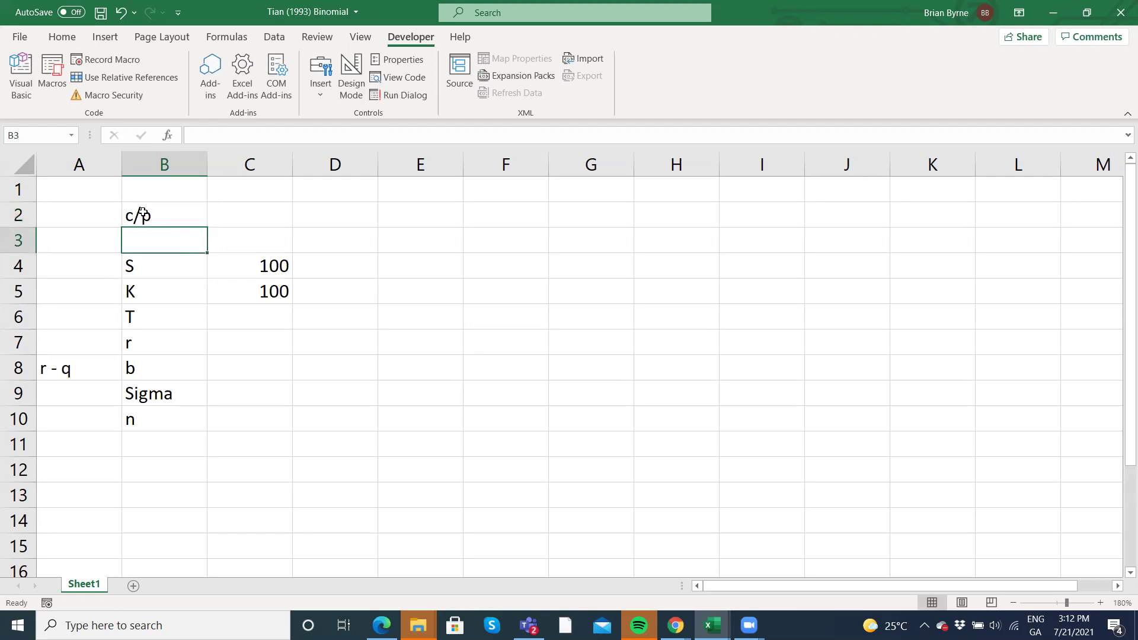
type("a/e")
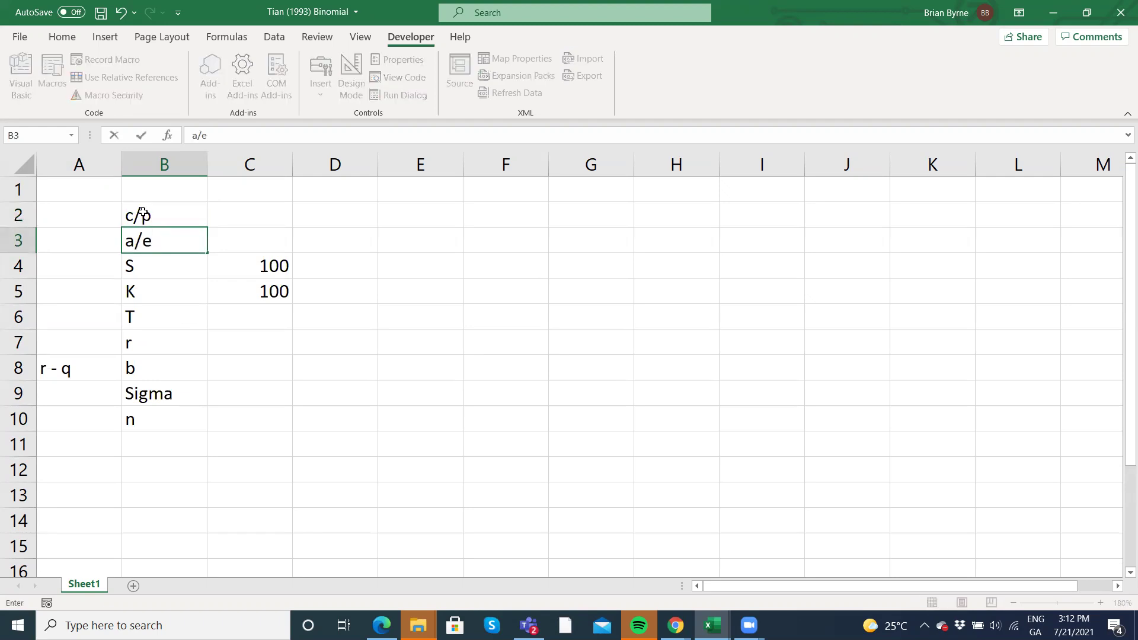
key("Down")
key("Down")
key("Down")
key("Down")
key("Down")
key("Down")
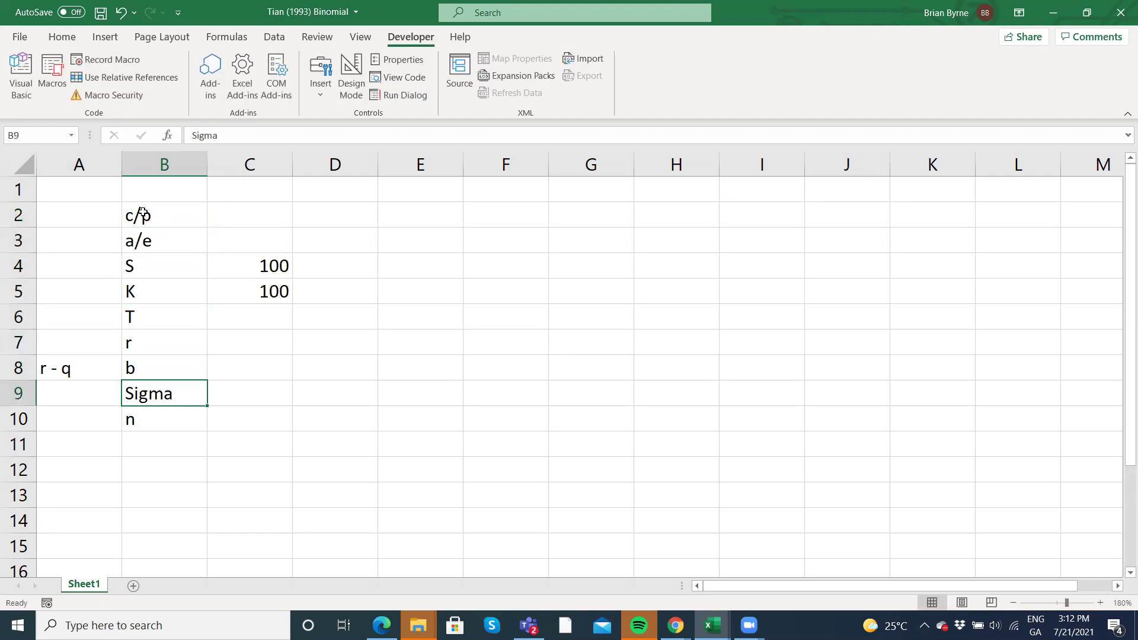
Enter call in C2, a in C3 and maturity T = 3 in C6.
left_click(274, 219)
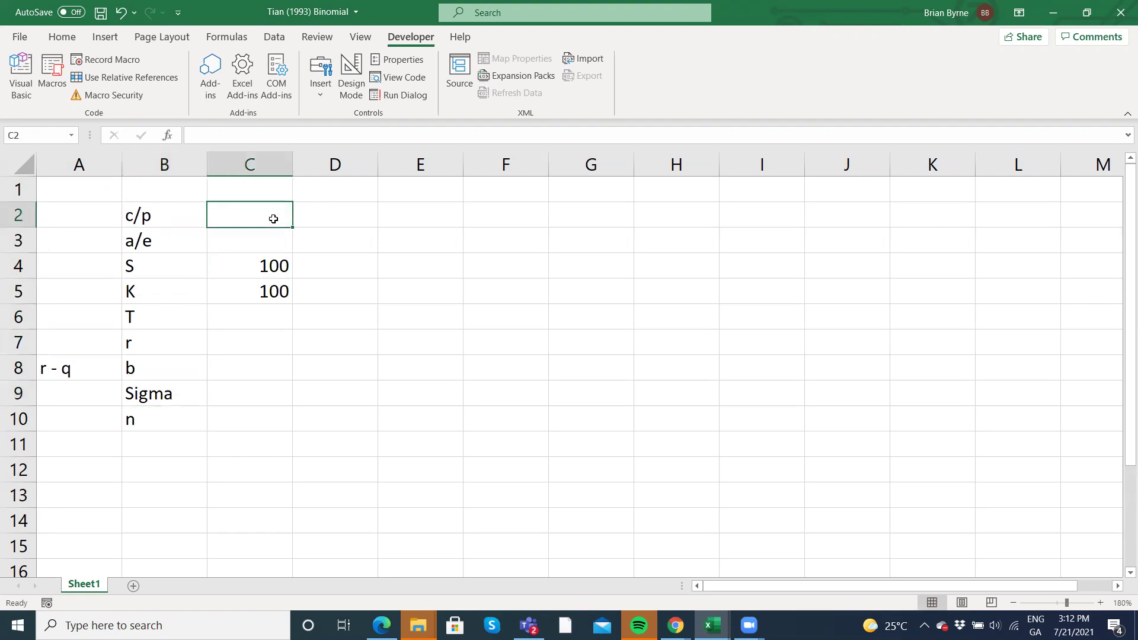
type("call")
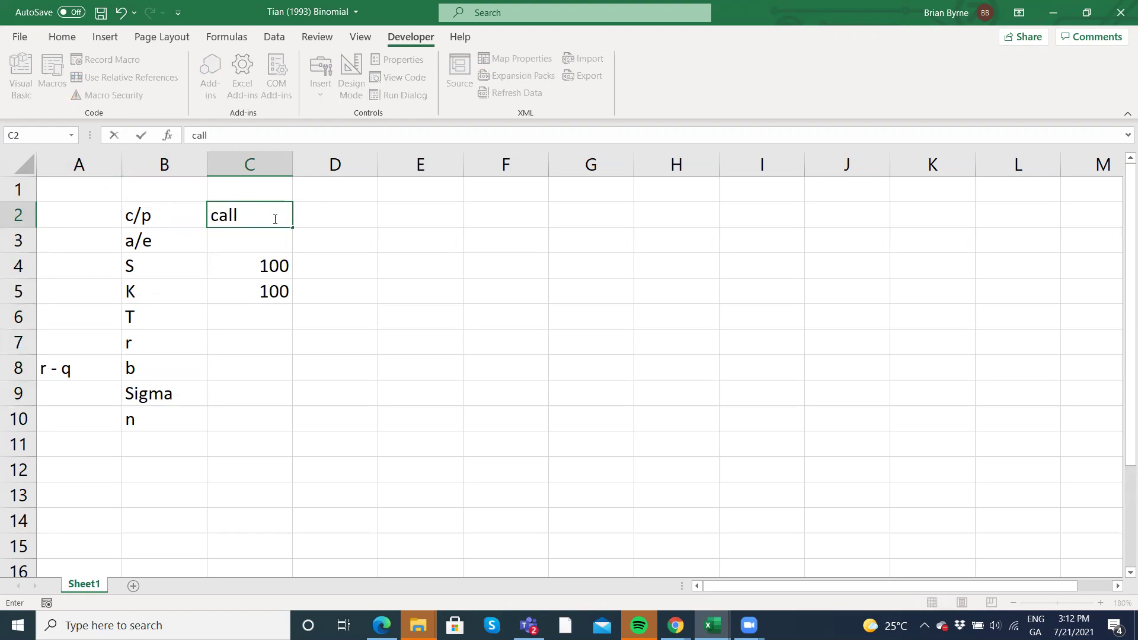
key("Return")
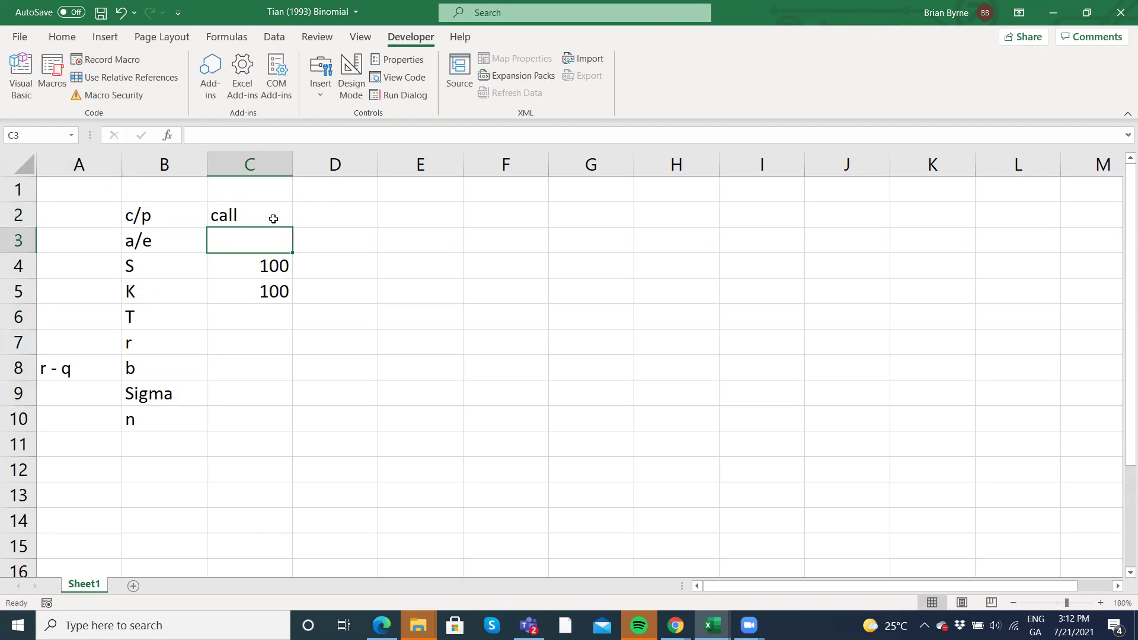
type("a")
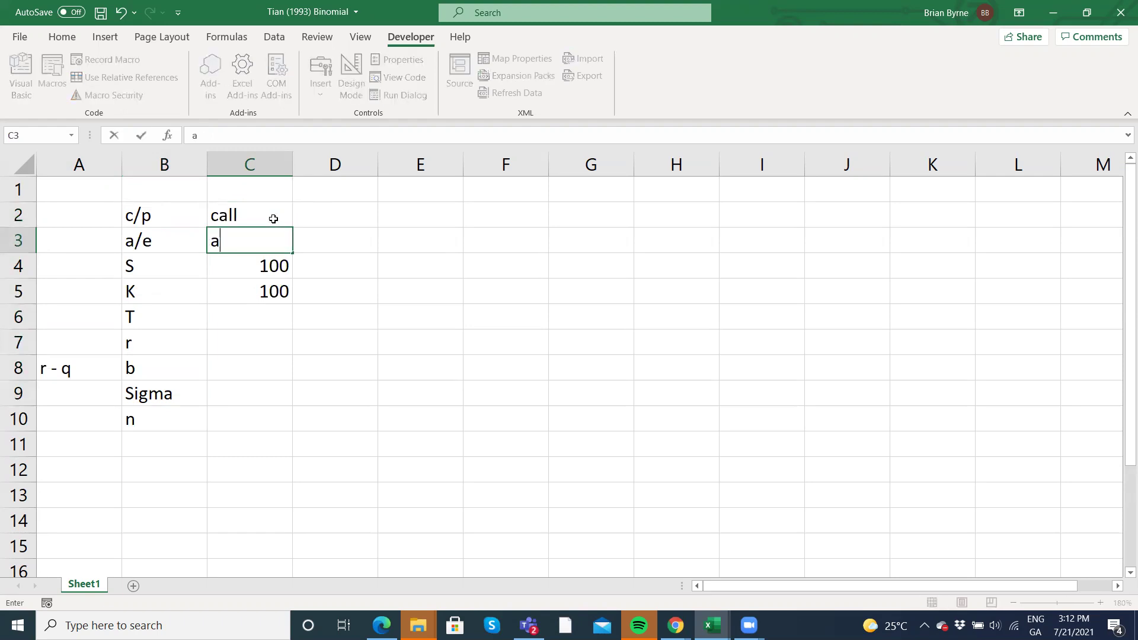
key("Down")
key("Down")
key("Down")
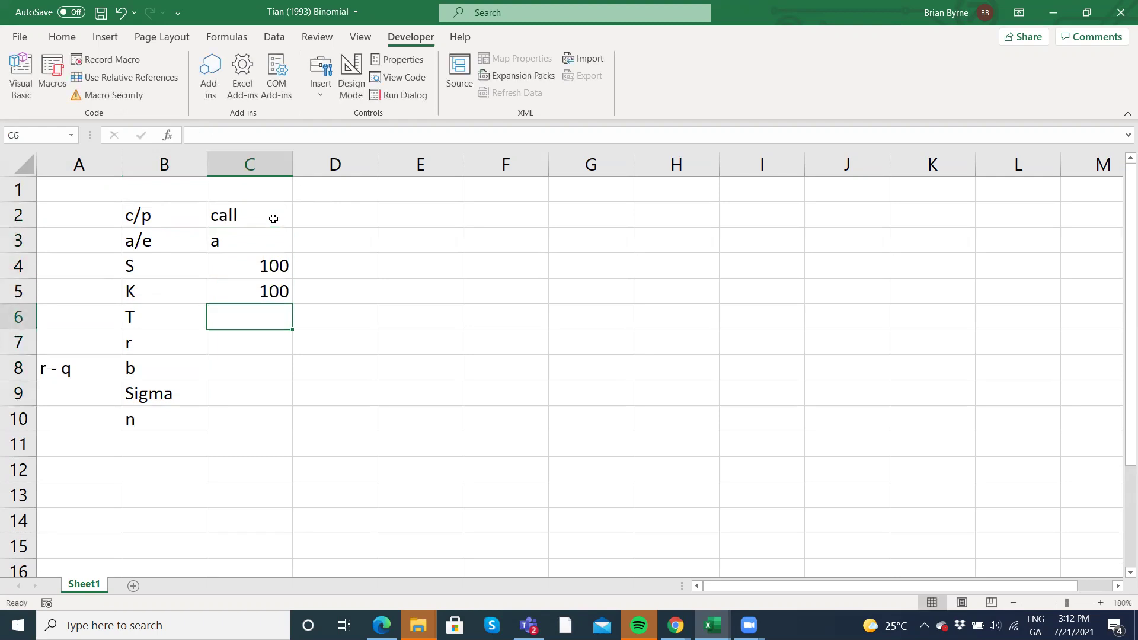
type("3")
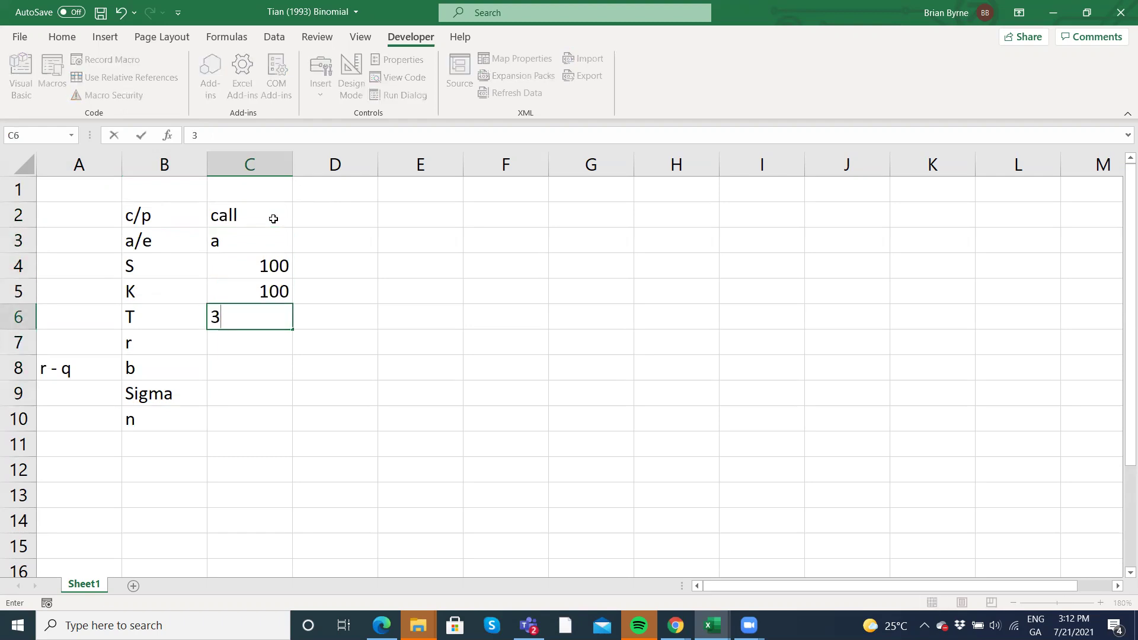
key("Down")
Enter r 0.03, b -0.04, Sigma 0.2 and n 500 in C7:C10.
type("0.0")
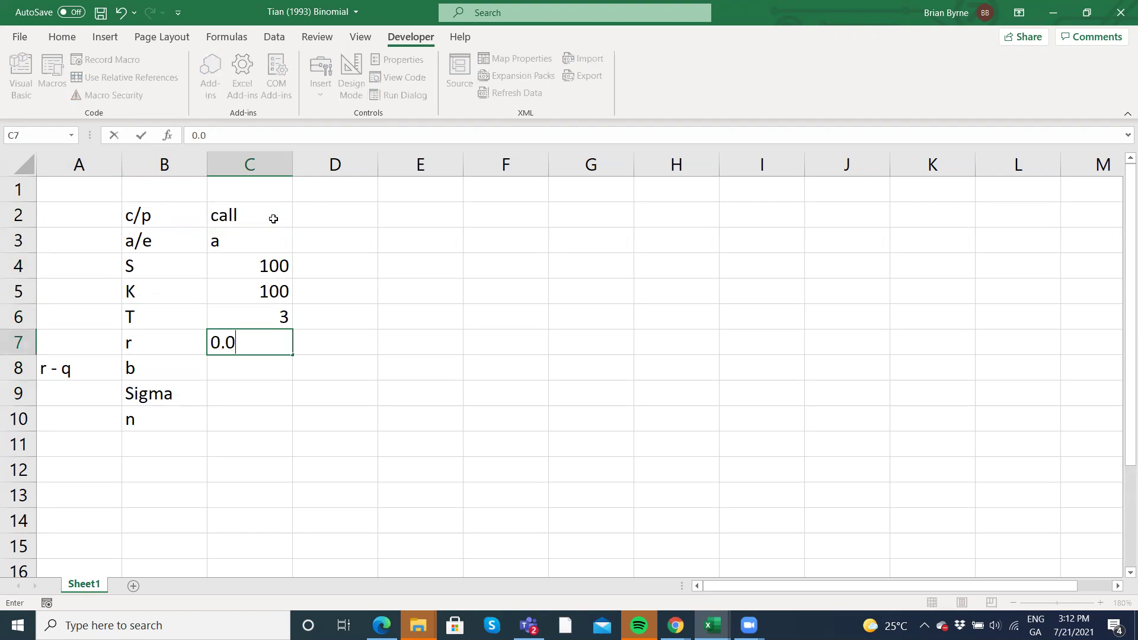
type("3")
key("Return")
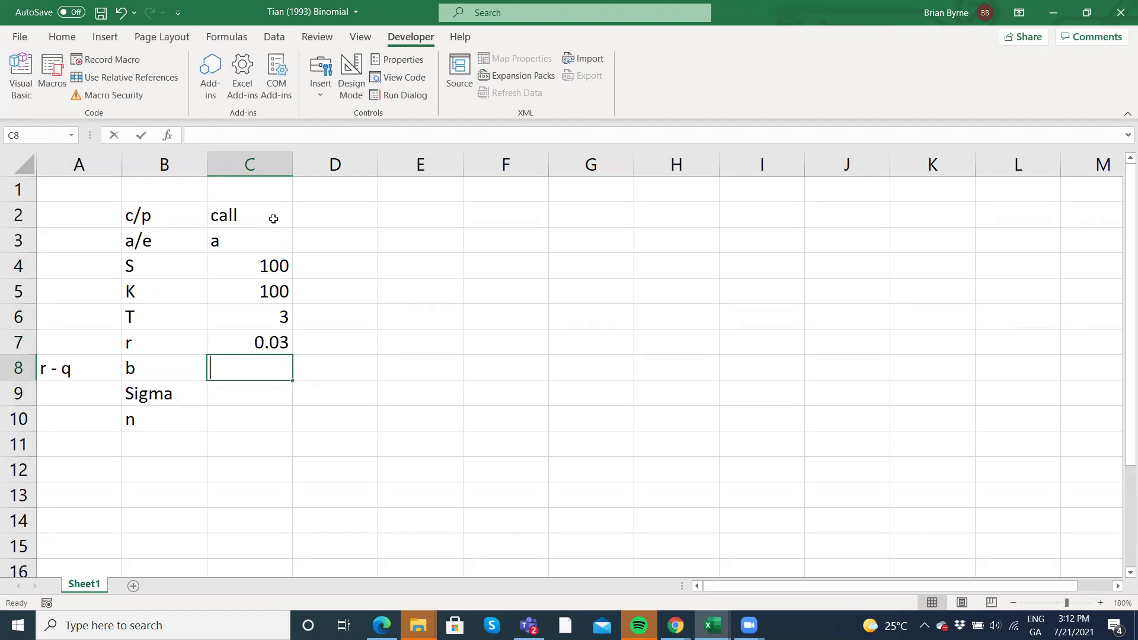
type("-0.0")
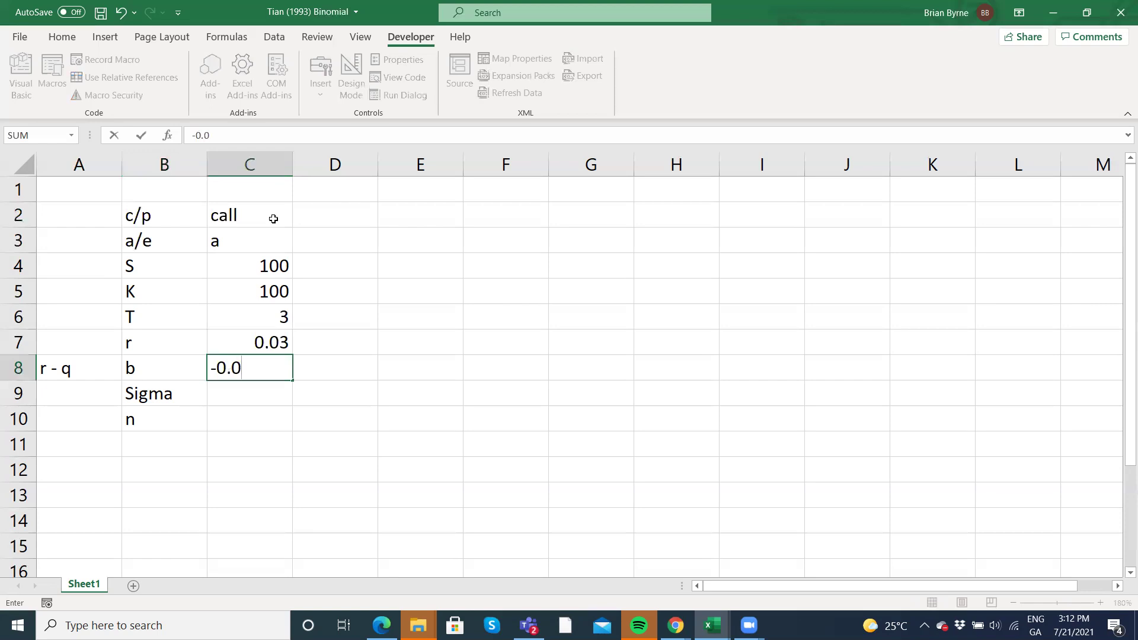
type("4")
key("Return")
type("0.2")
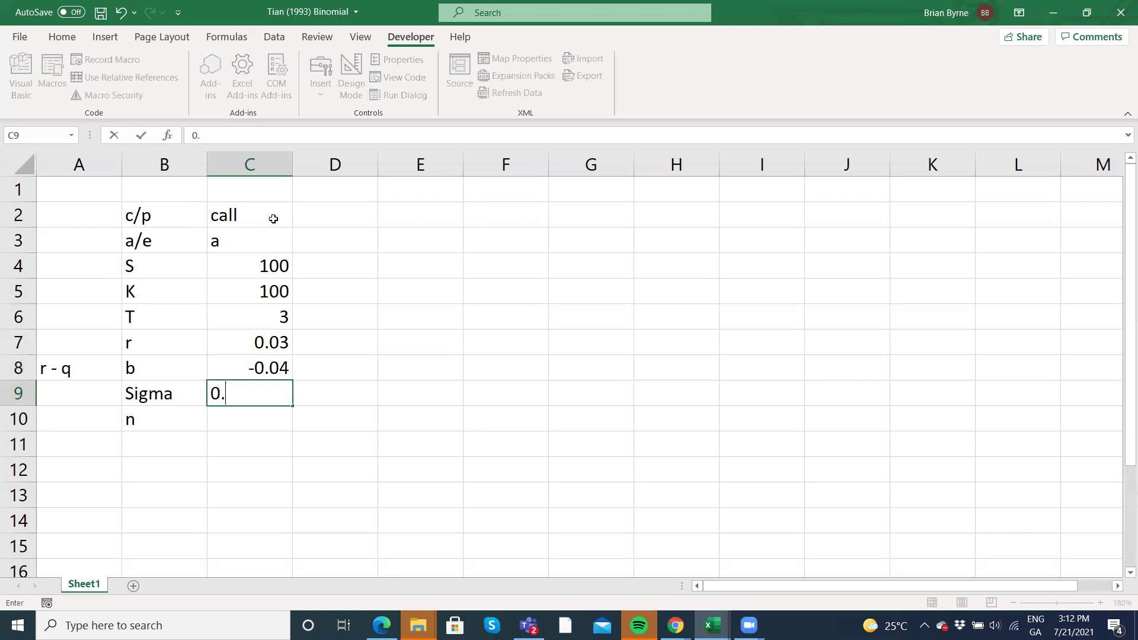
key("Return")
type("500")
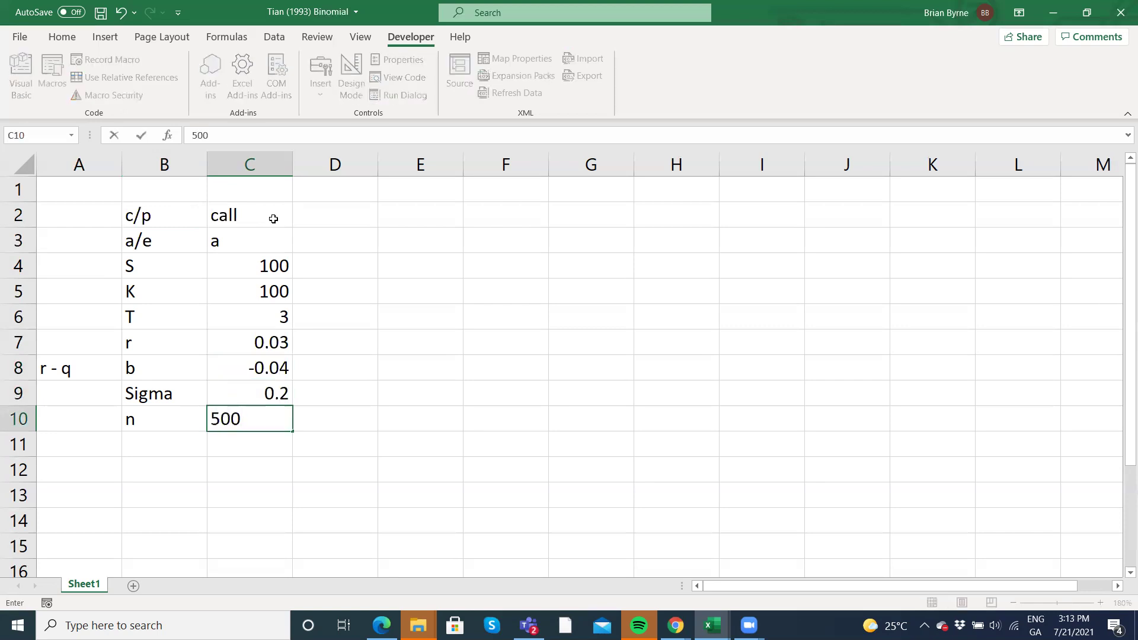
key("Return")
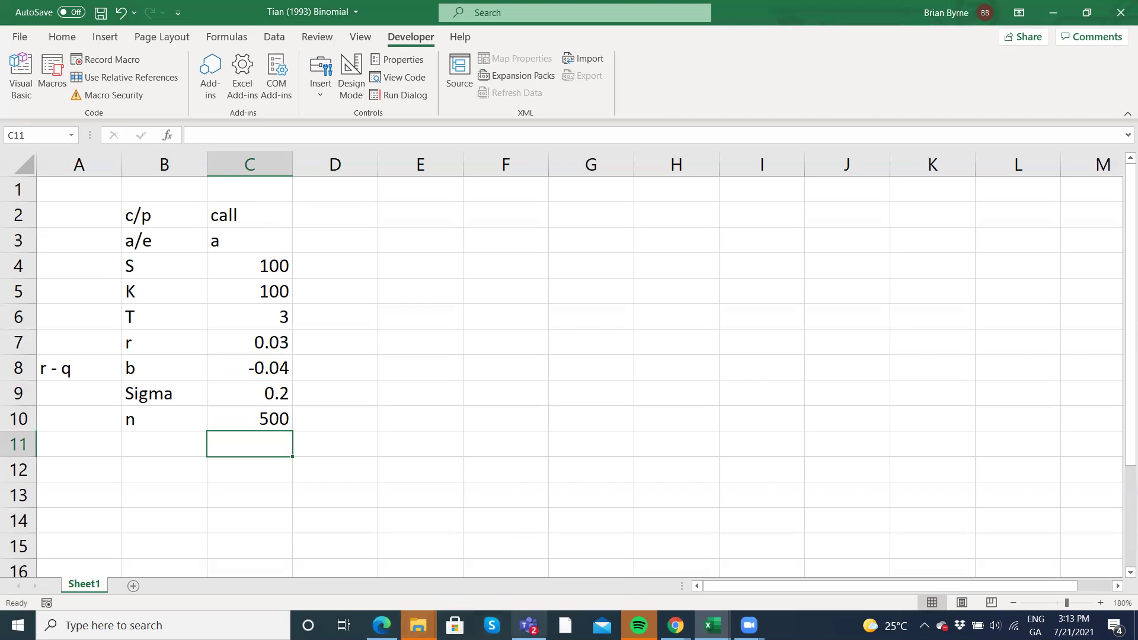
mouse_move(676, 625)
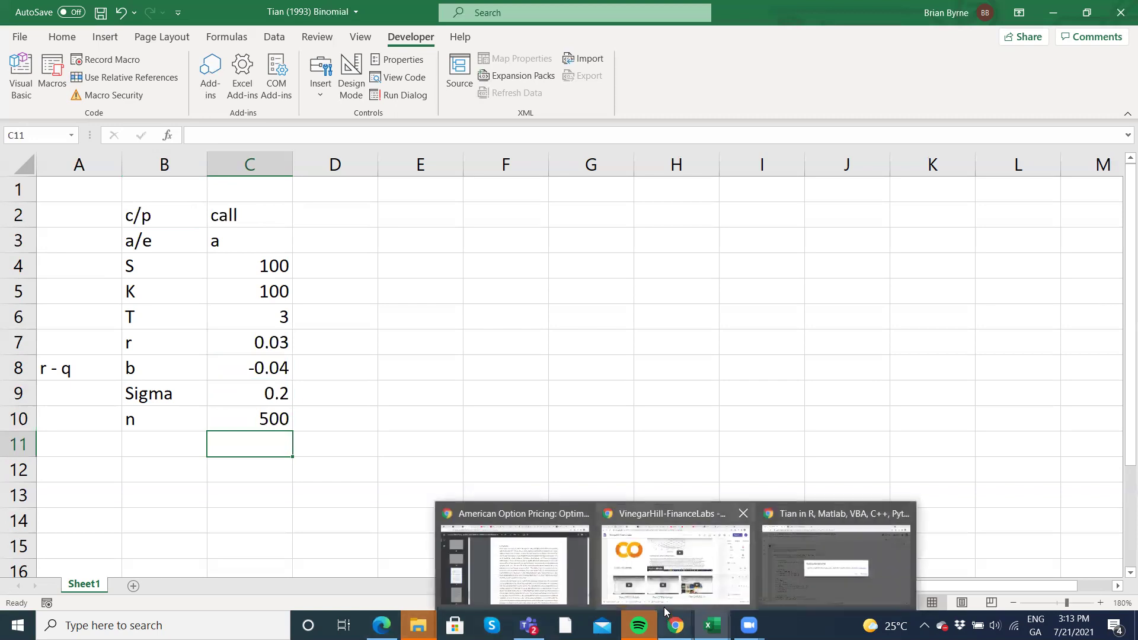
mouse_move(418, 625)
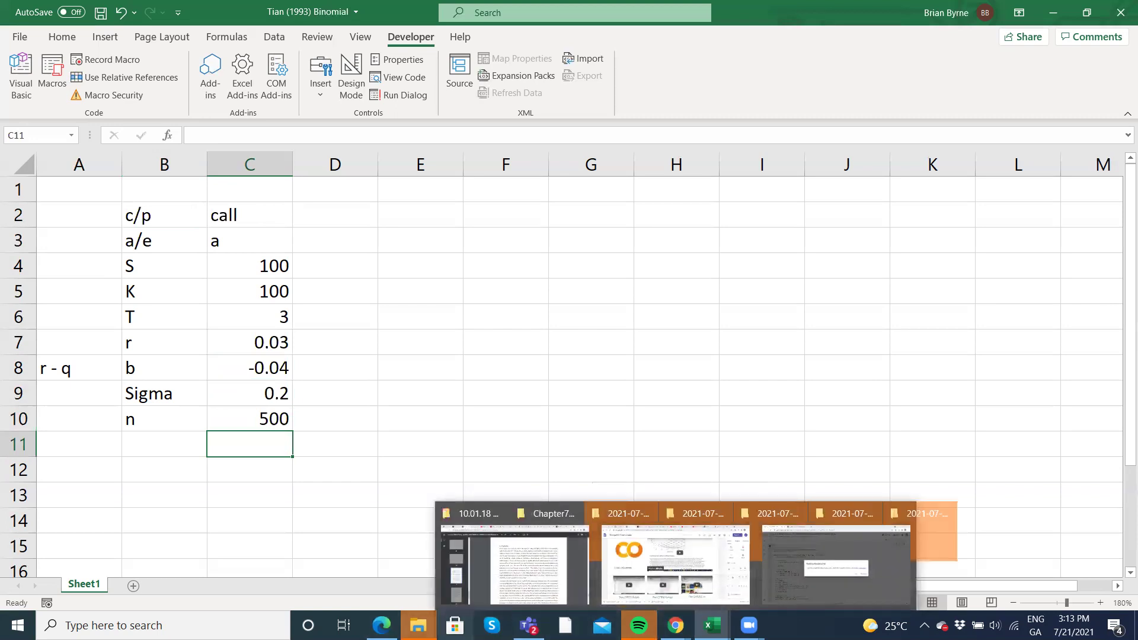
Copy the Colab NumPy cell's parameter lines, S0=100 through N = 500.
left_click(381, 626)
scroll(408, 417, "up", 15)
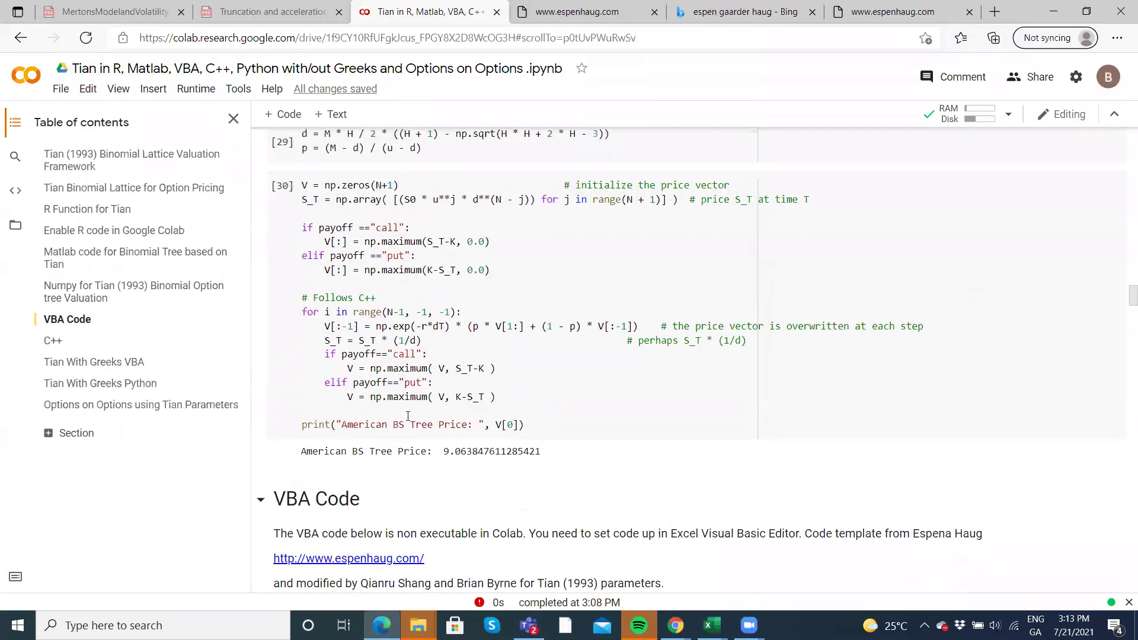
scroll(408, 416, "up", 5)
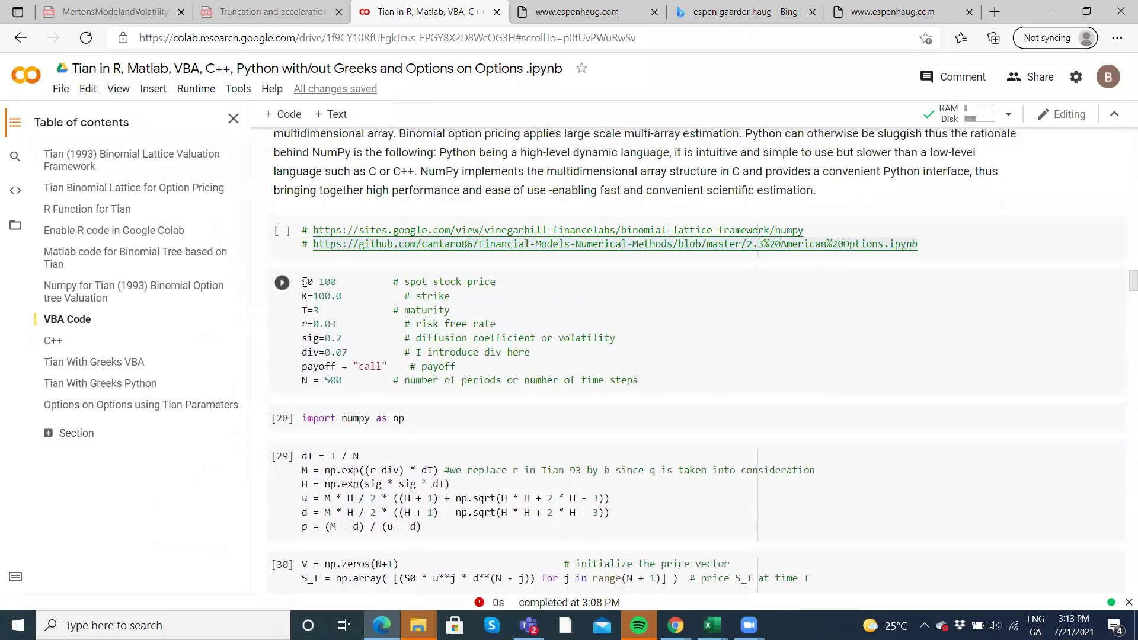
left_click_drag(302, 284, 656, 380)
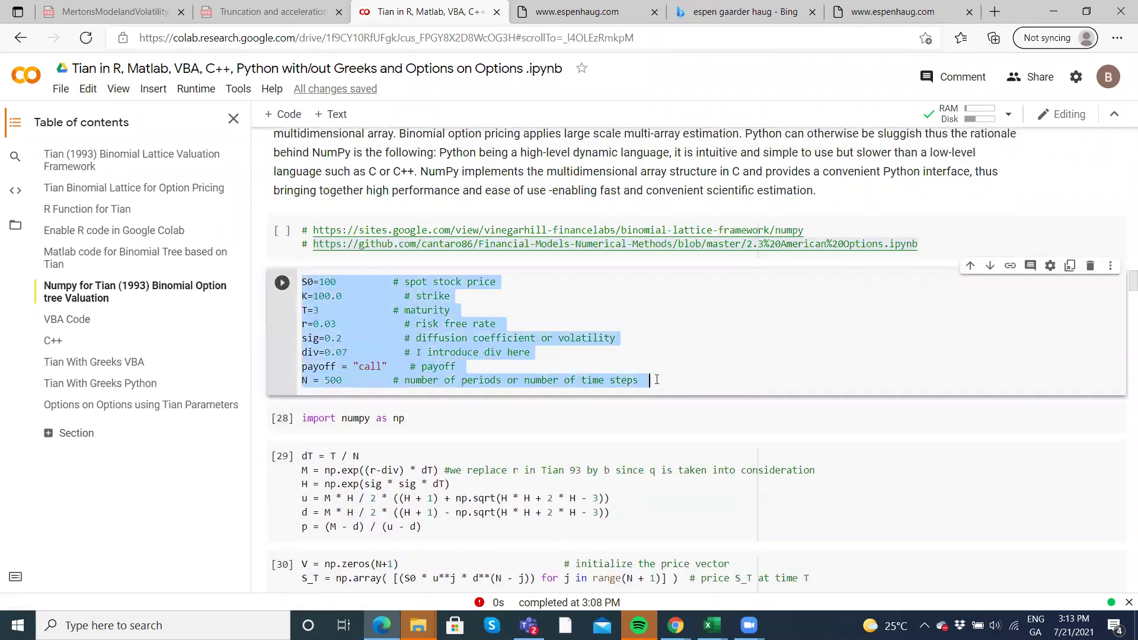
right_click(622, 383)
left_click(541, 370)
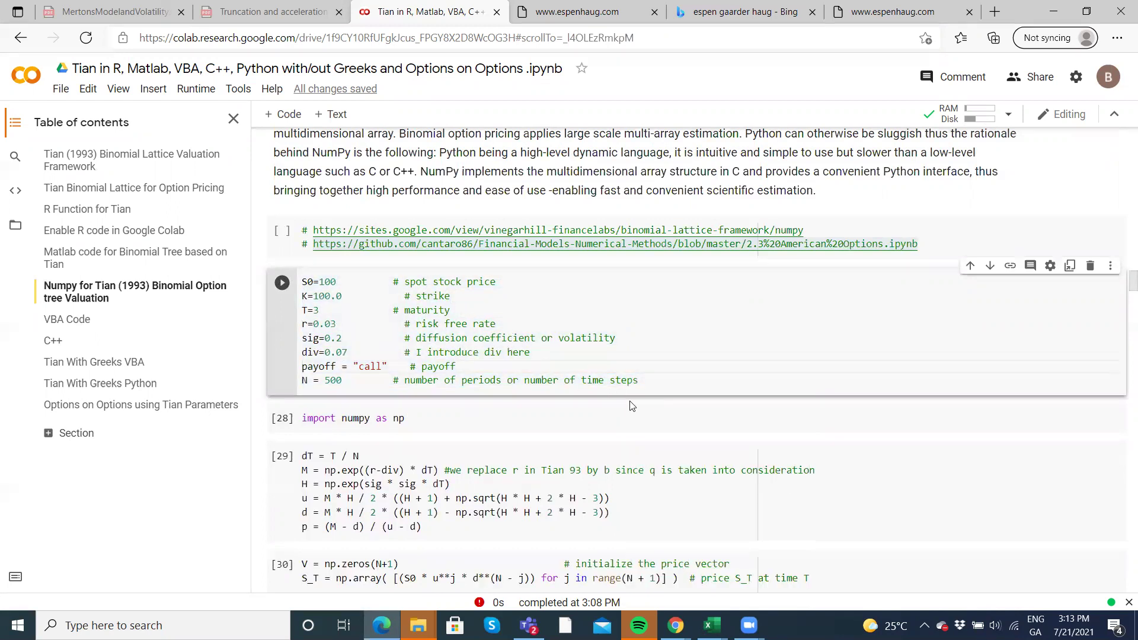
left_click_drag(650, 380, 302, 282)
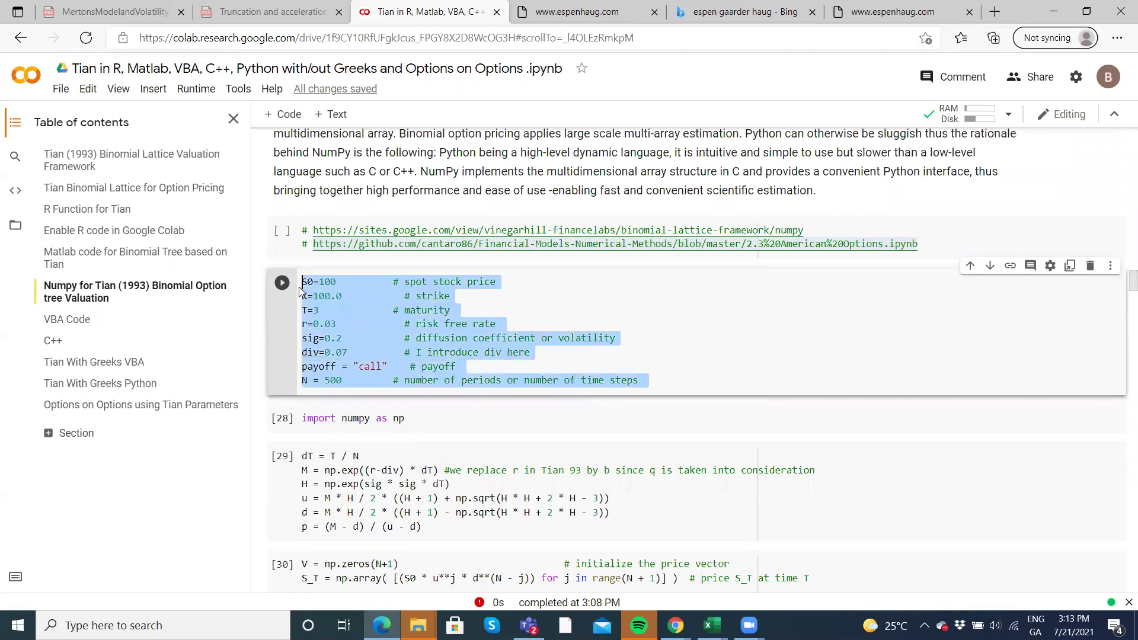
right_click(309, 291)
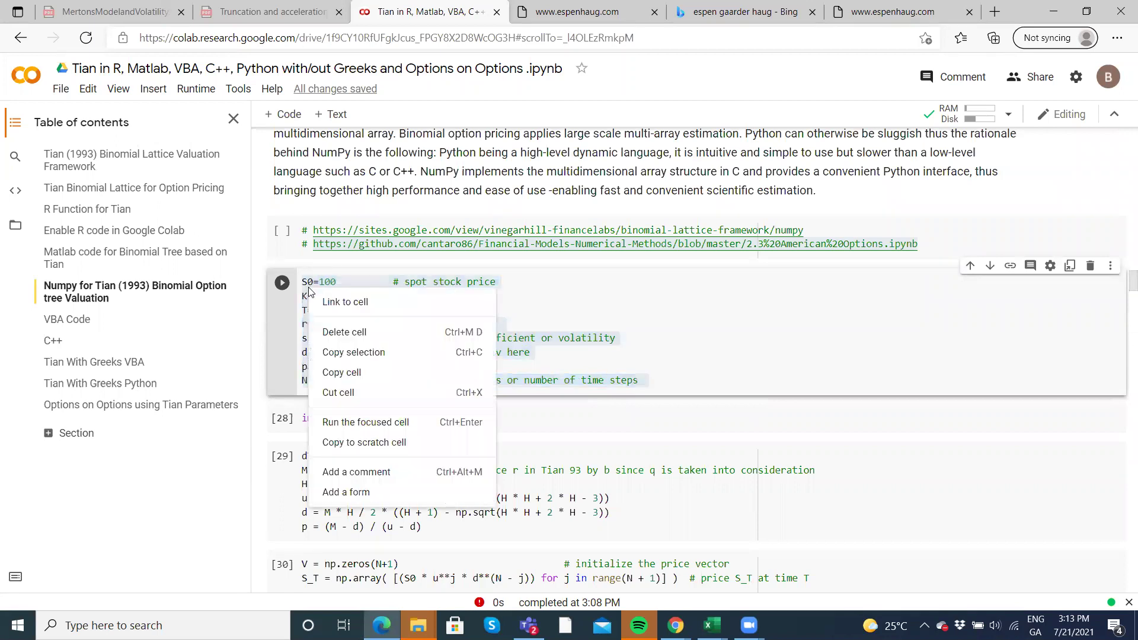
left_click(342, 355)
scroll(342, 358, "up", 15)
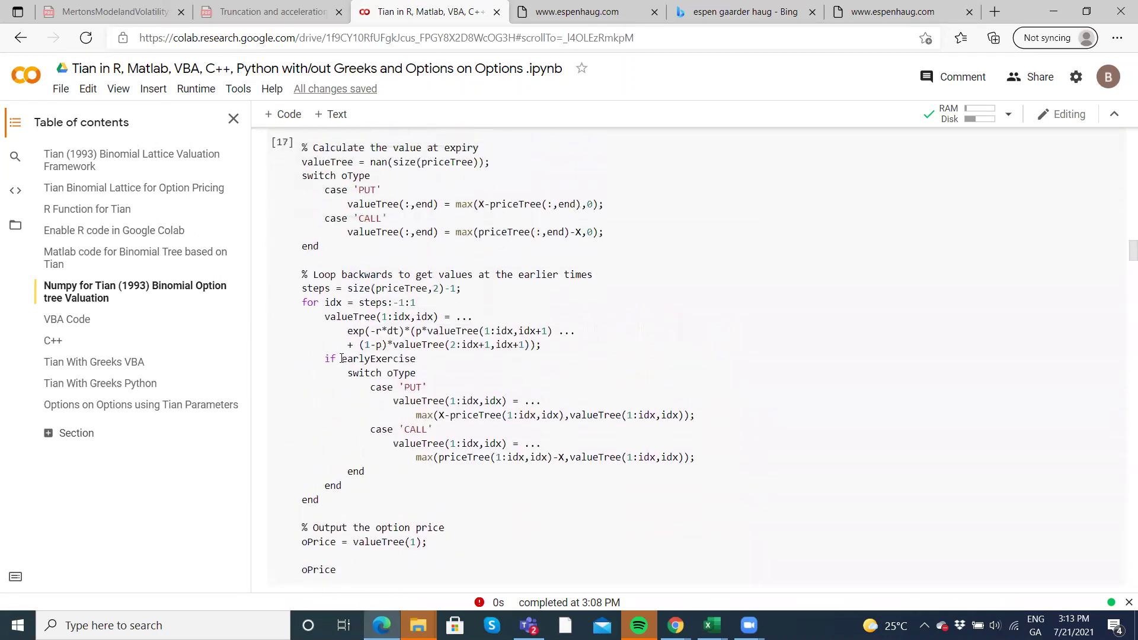
scroll(342, 358, "up", 15)
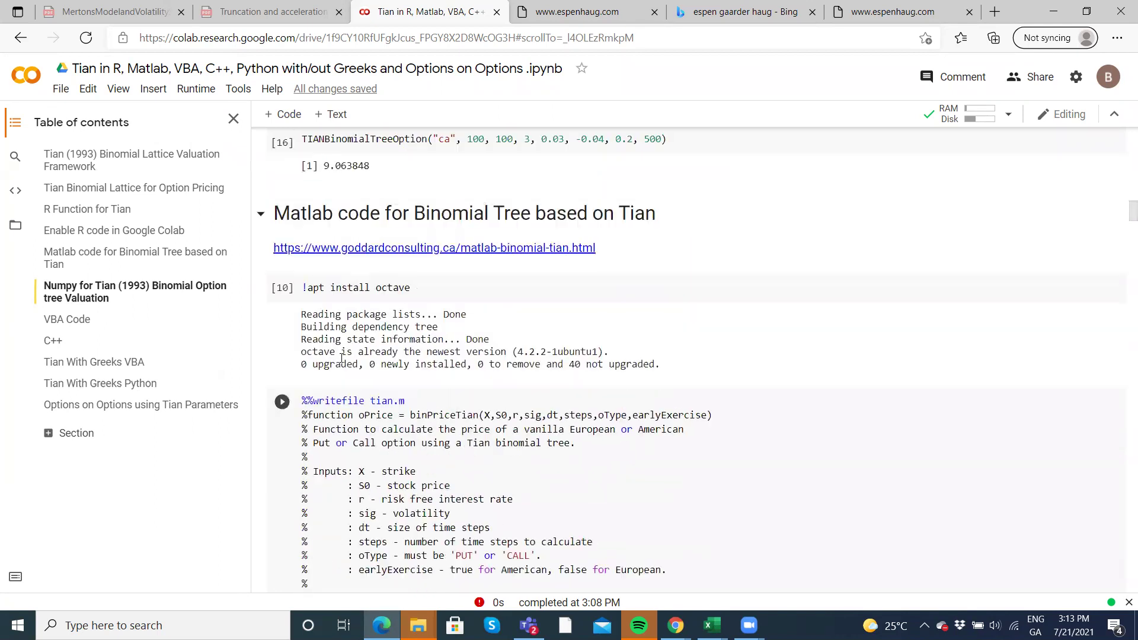
scroll(342, 357, "up", 2)
scroll(342, 359, "down", 10)
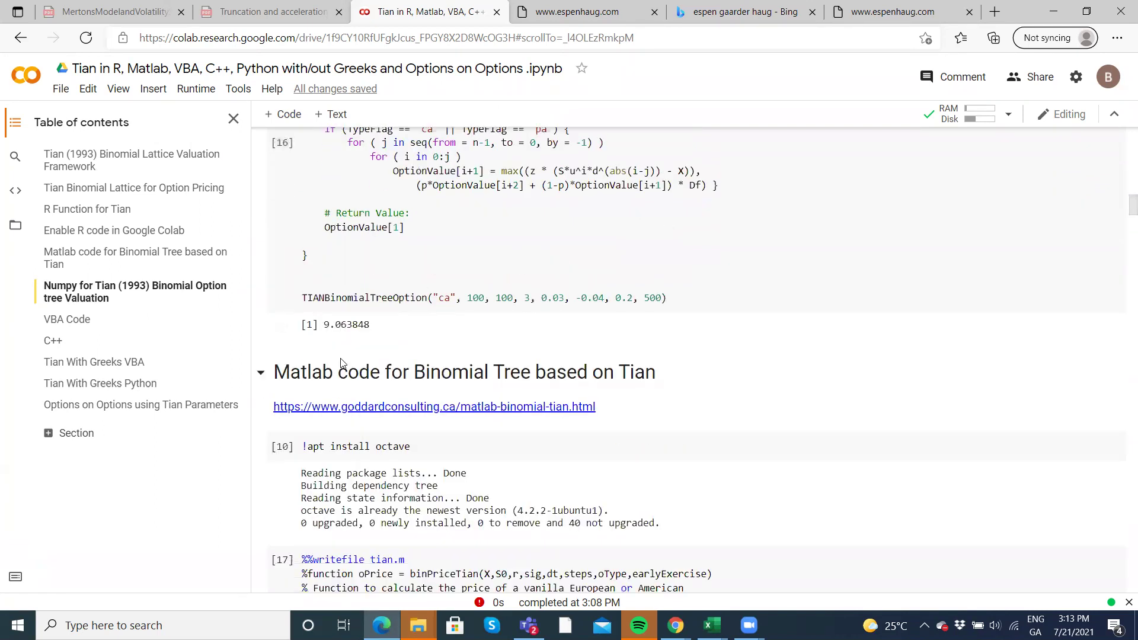
scroll(394, 370, "down", 15)
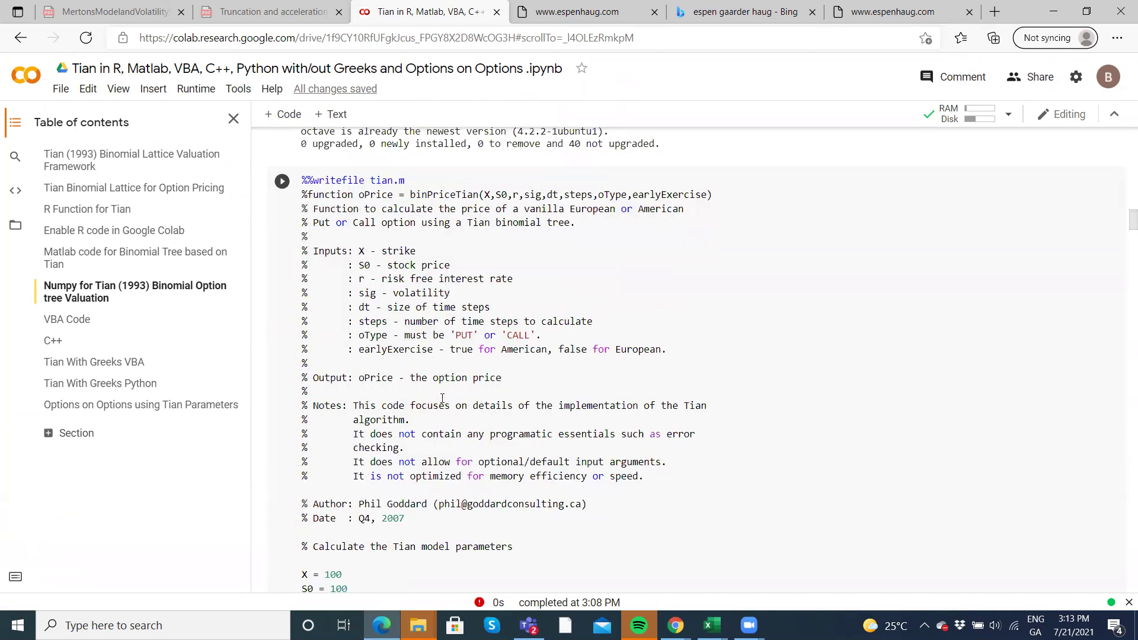
scroll(442, 397, "down", 2)
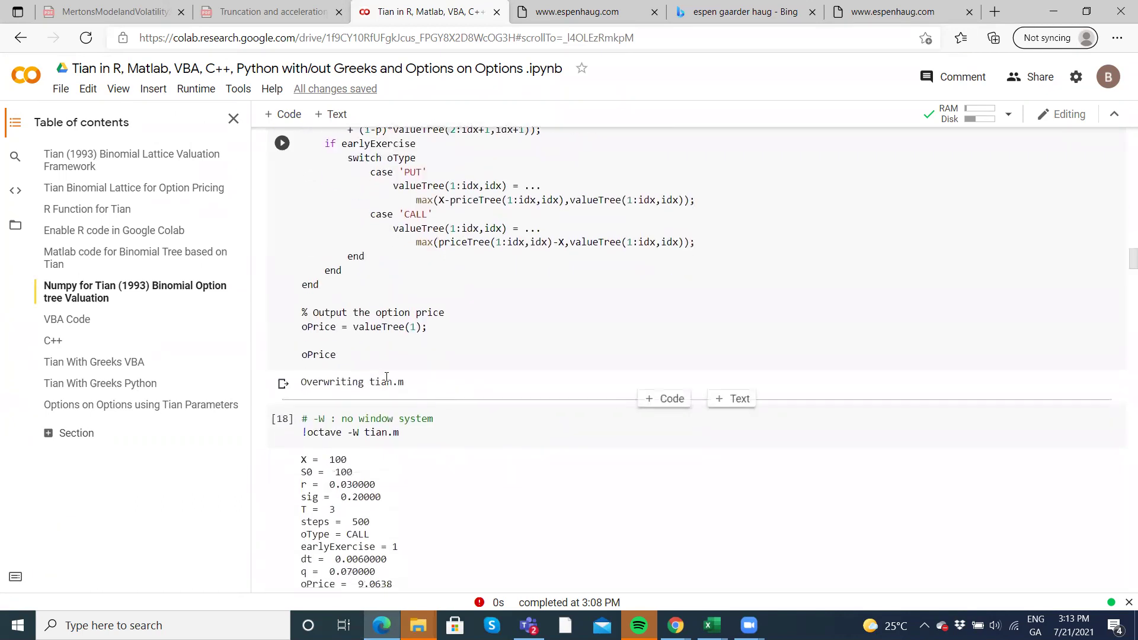
scroll(351, 466, "down", 4)
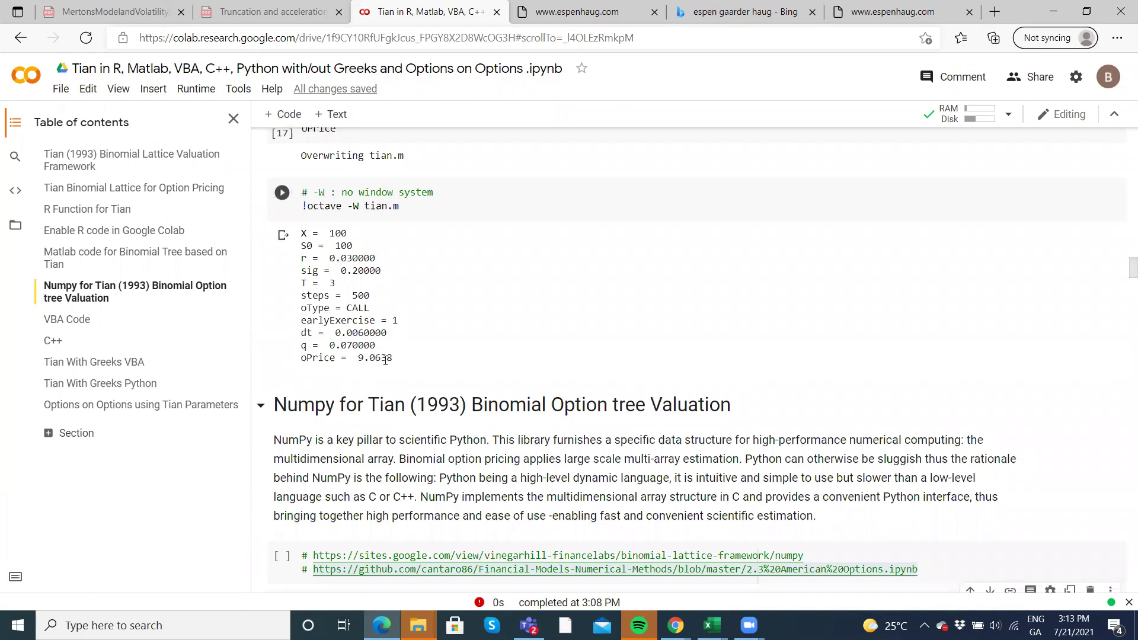
scroll(385, 360, "up", 20)
scroll(386, 360, "down", 2)
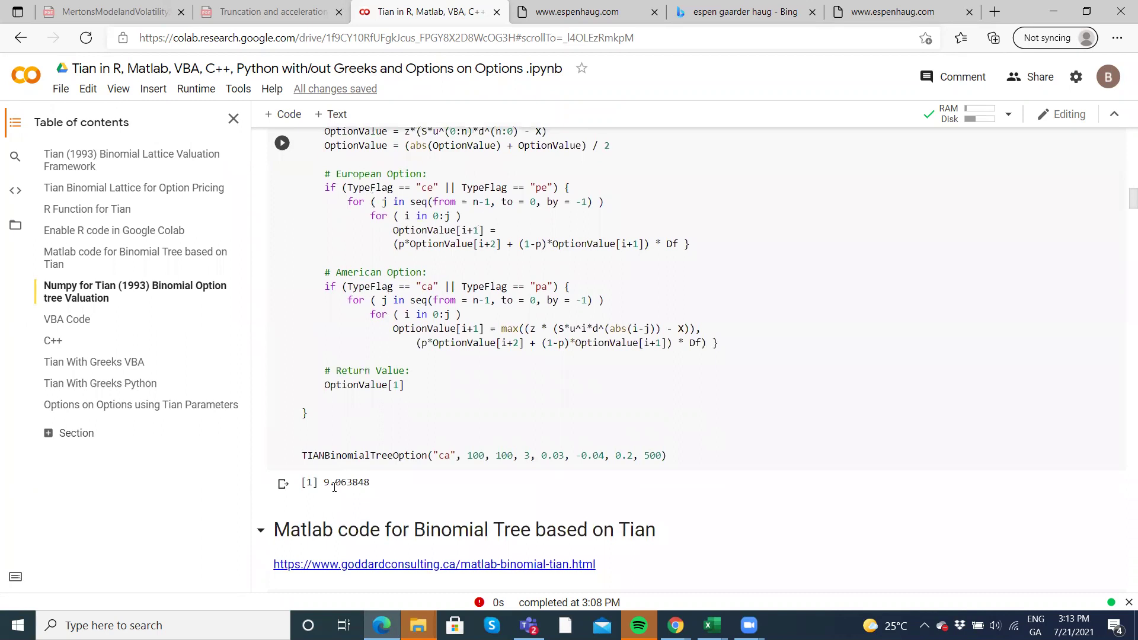
scroll(362, 482, "up", 9)
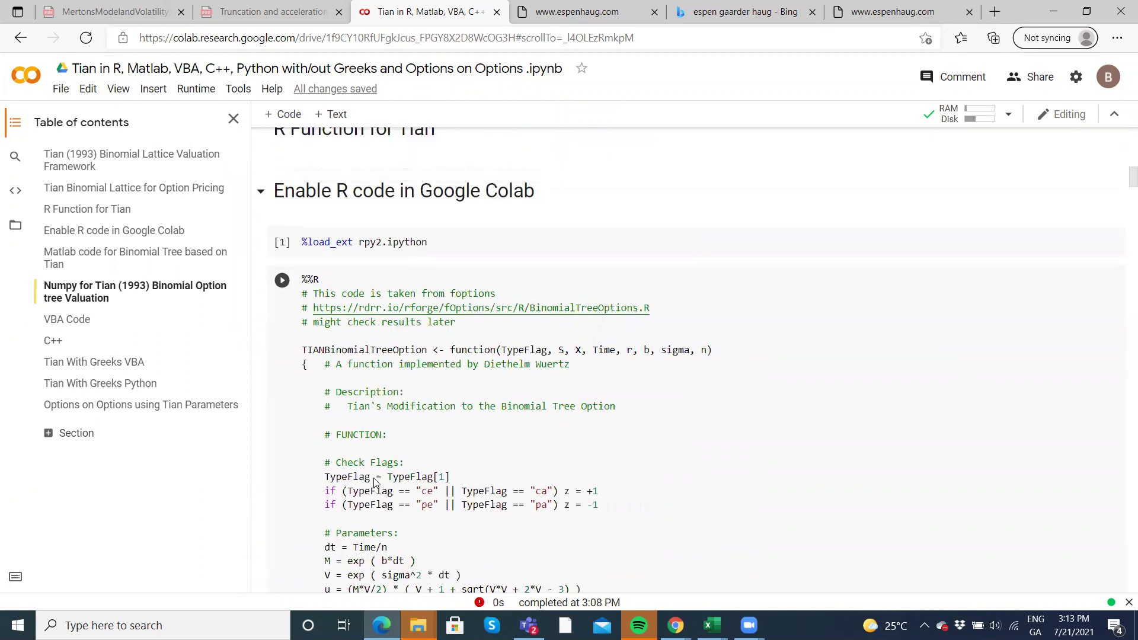
scroll(352, 344, "down", 2)
scroll(352, 344, "down", 15)
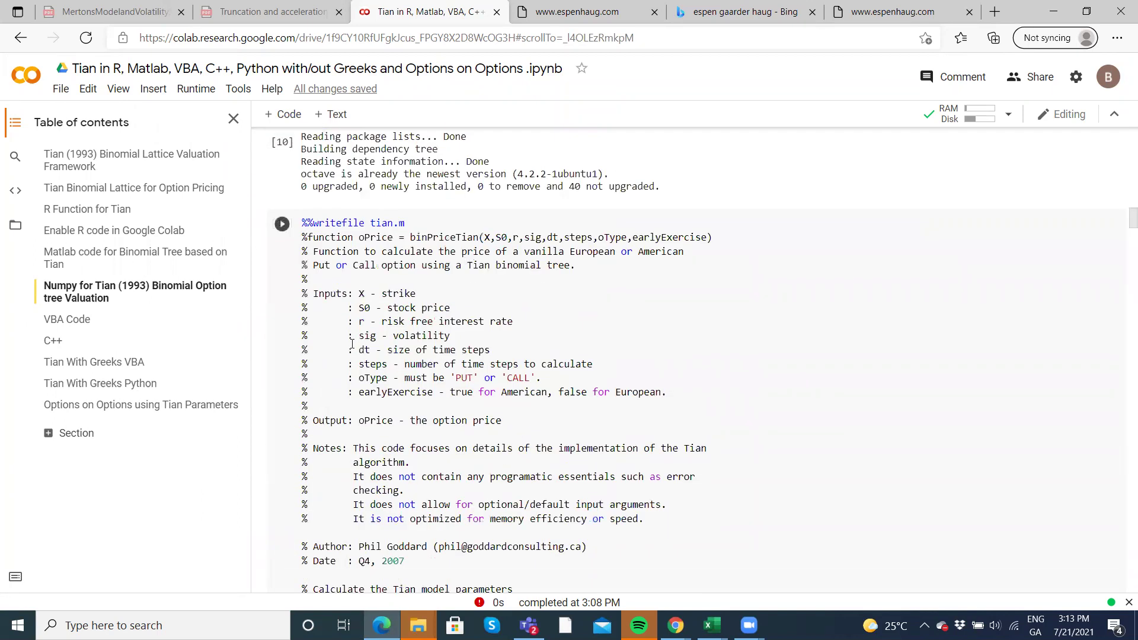
scroll(352, 344, "down", 8)
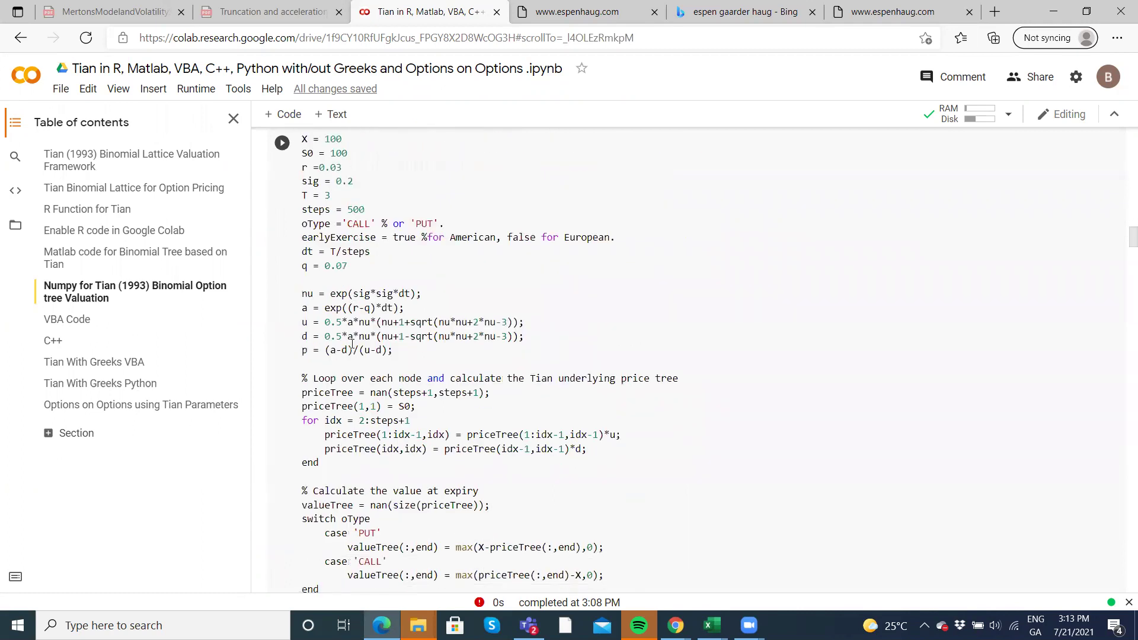
scroll(352, 343, "down", 9)
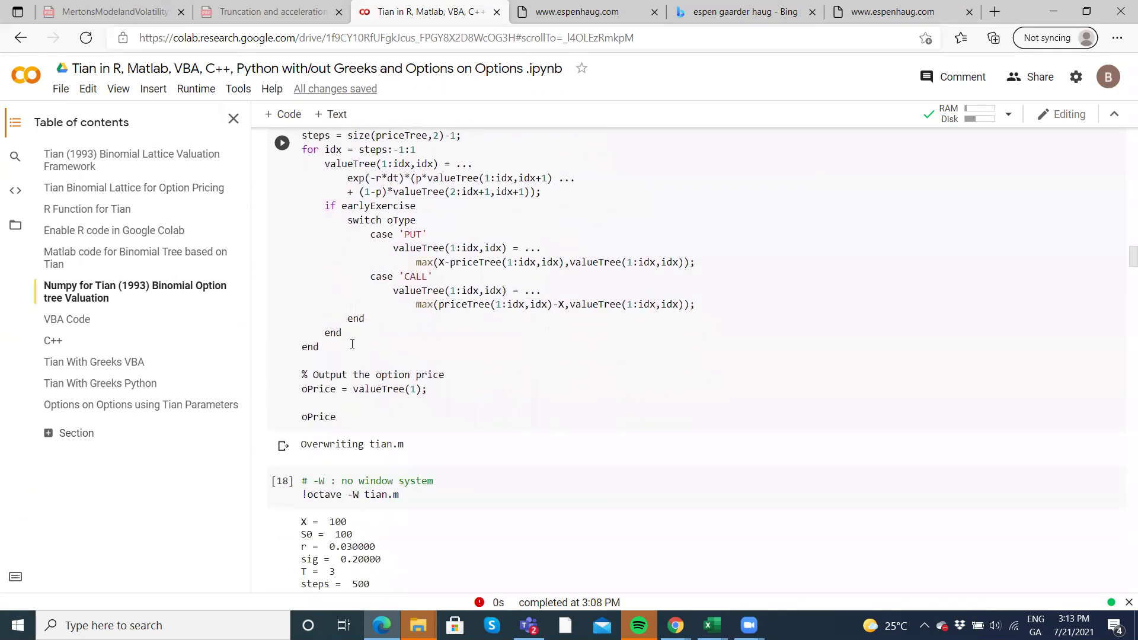
scroll(352, 344, "down", 11)
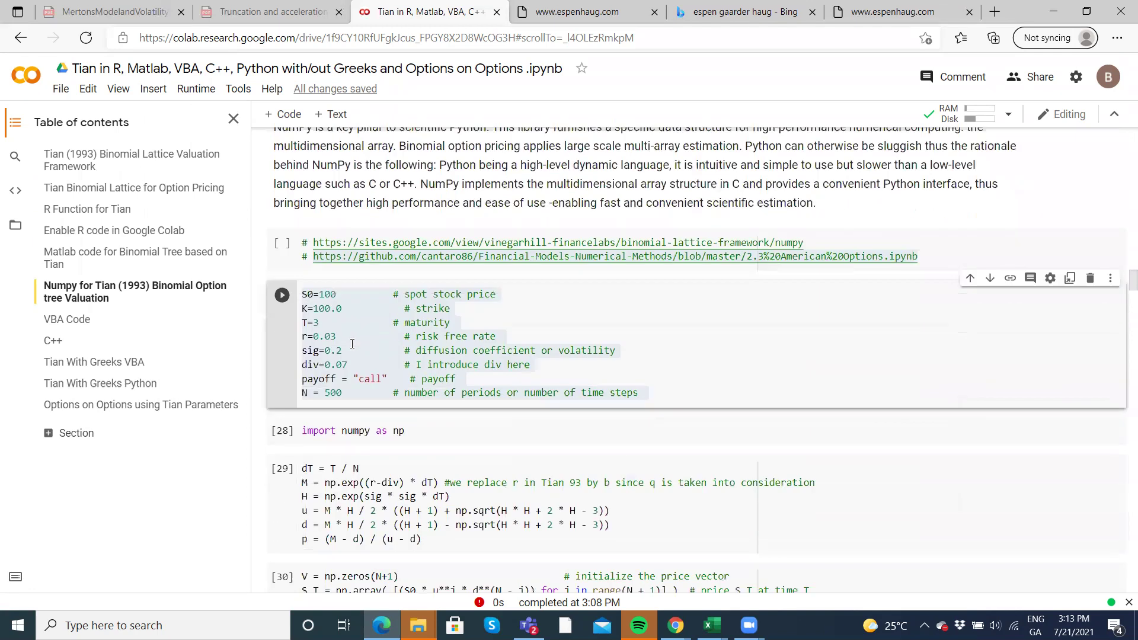
scroll(353, 343, "down", 5)
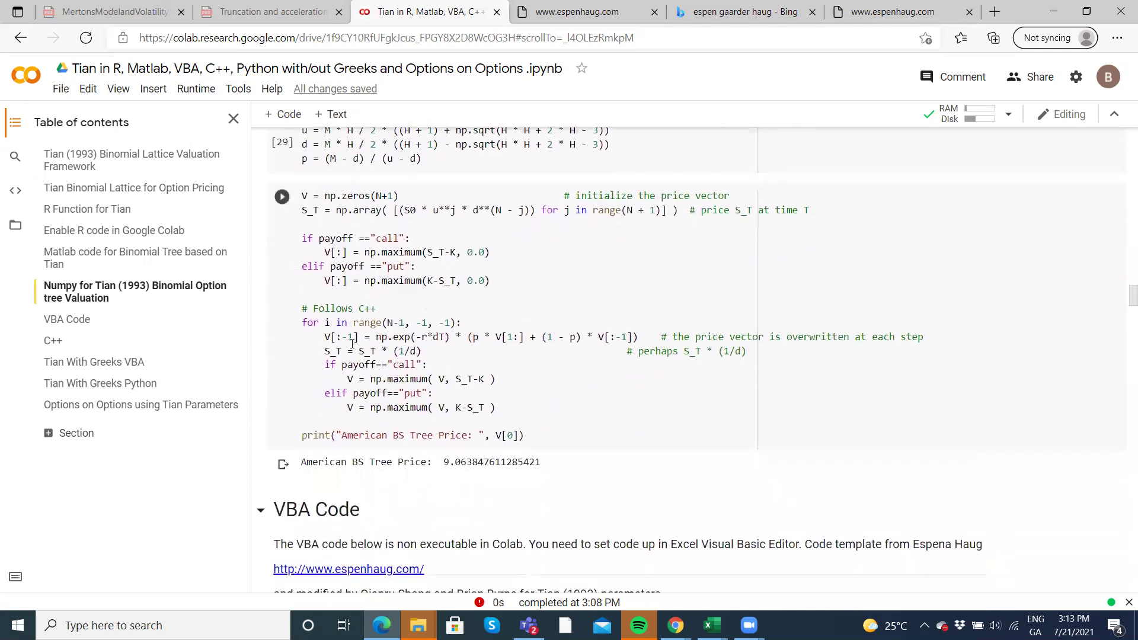
scroll(352, 344, "down", 3)
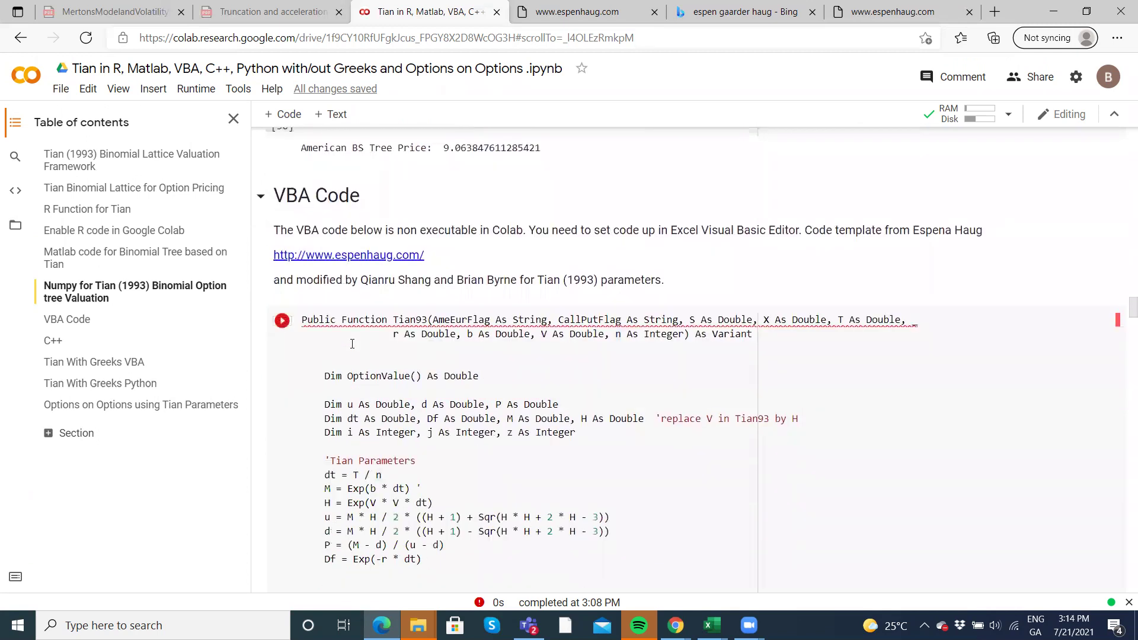
scroll(352, 344, "down", 15)
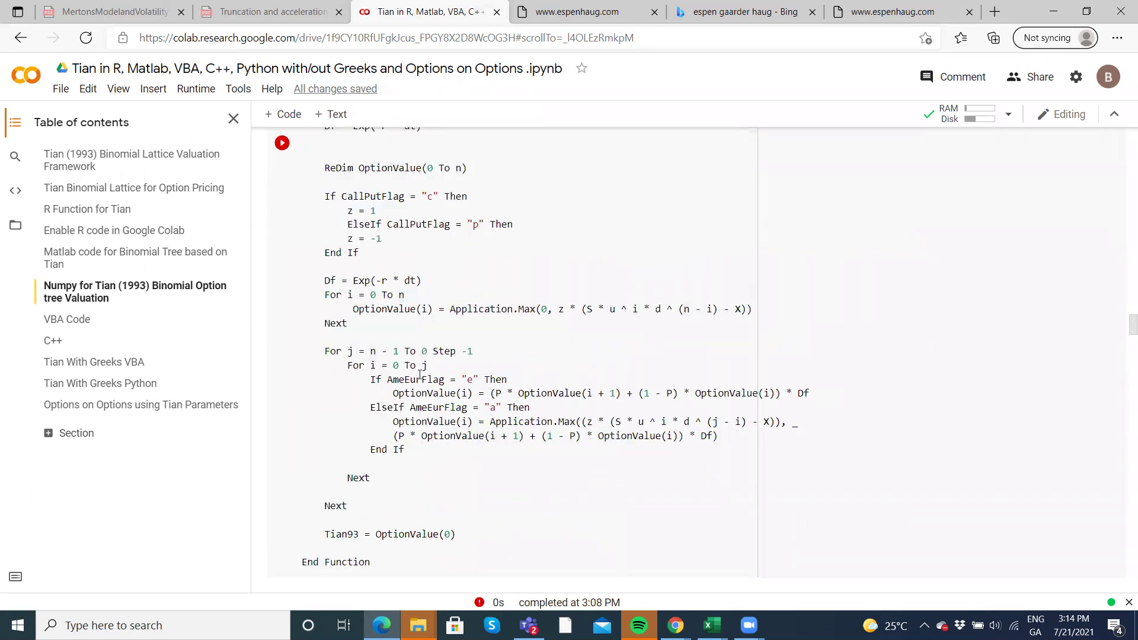
scroll(419, 375, "down", 20)
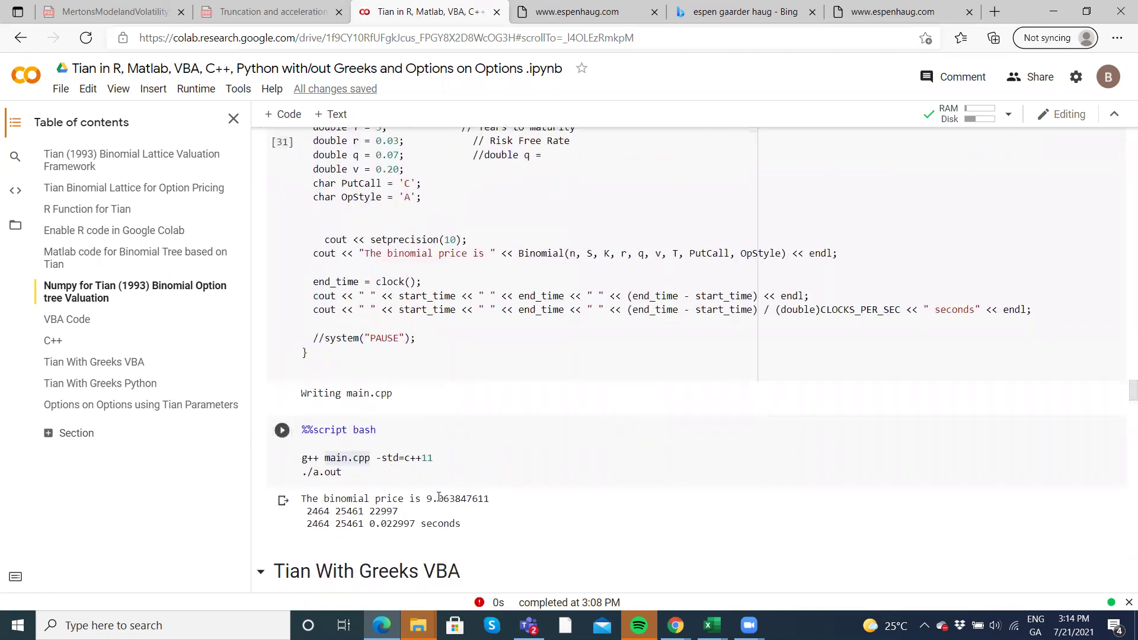
scroll(424, 299, "up", 4)
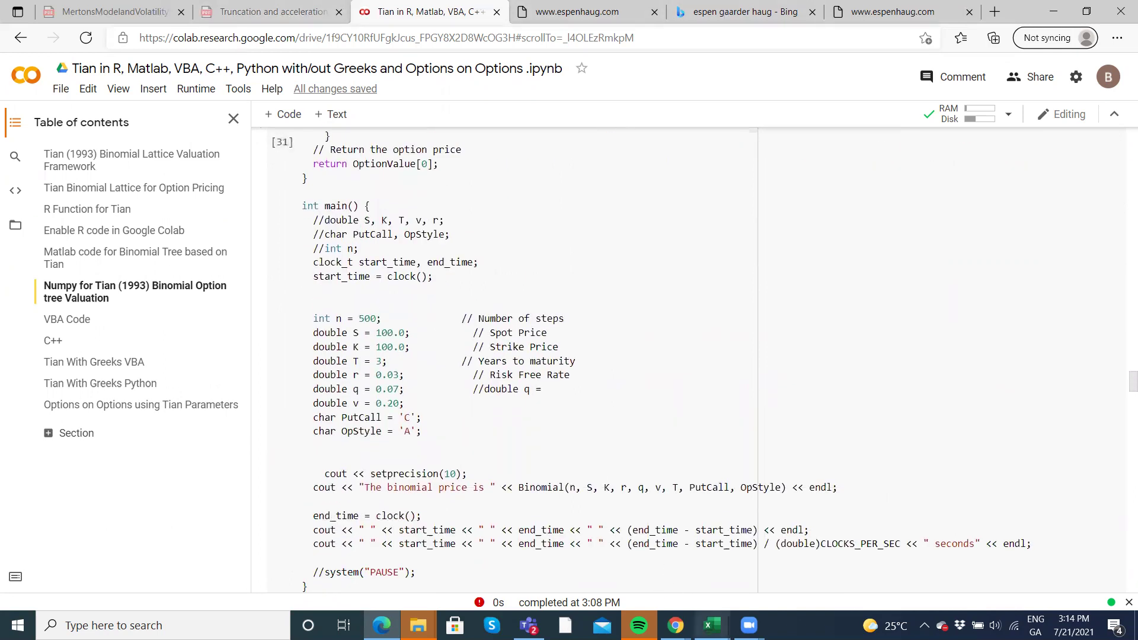
mouse_move(711, 626)
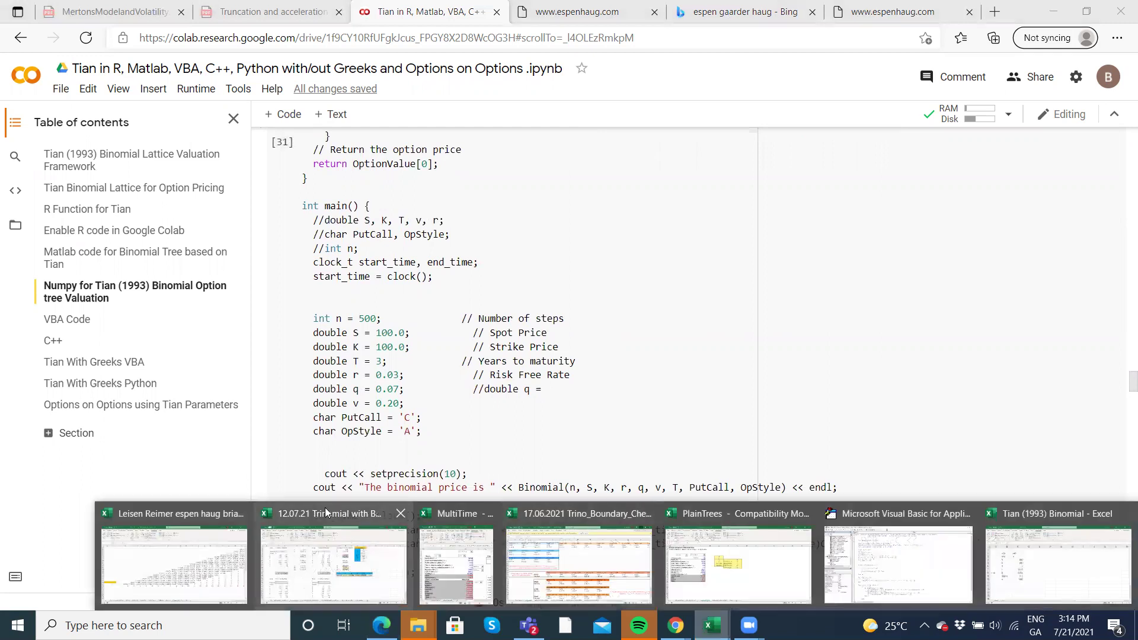
Paste the copied NumPy parameter lines into F2:F9 of the Tian (1993) Binomial workbook.
left_click(1037, 593)
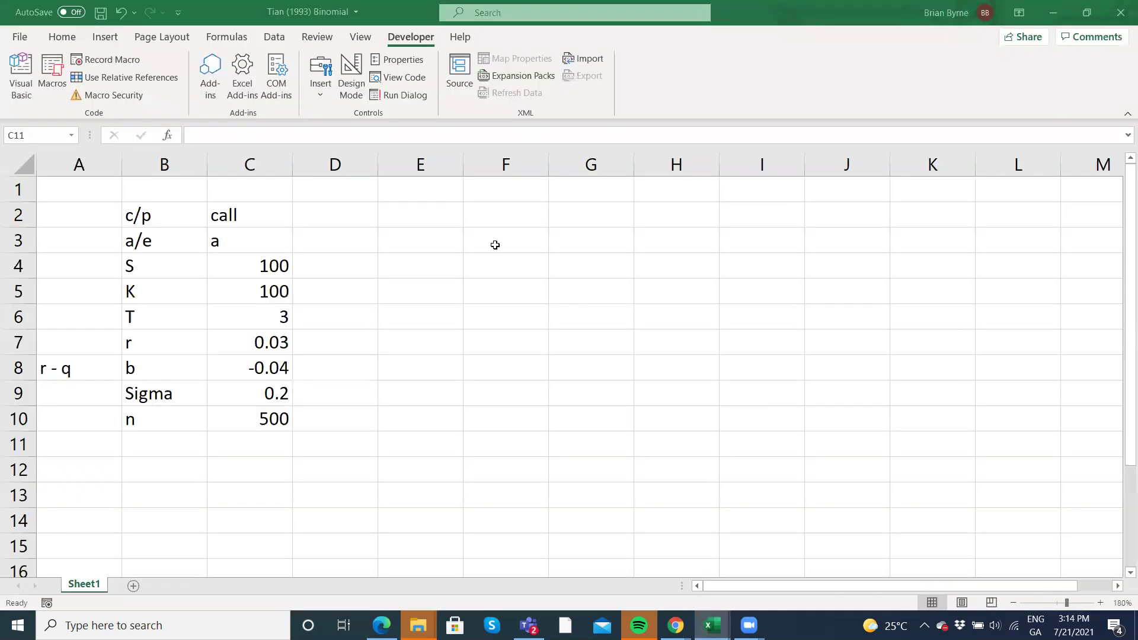
left_click(508, 222)
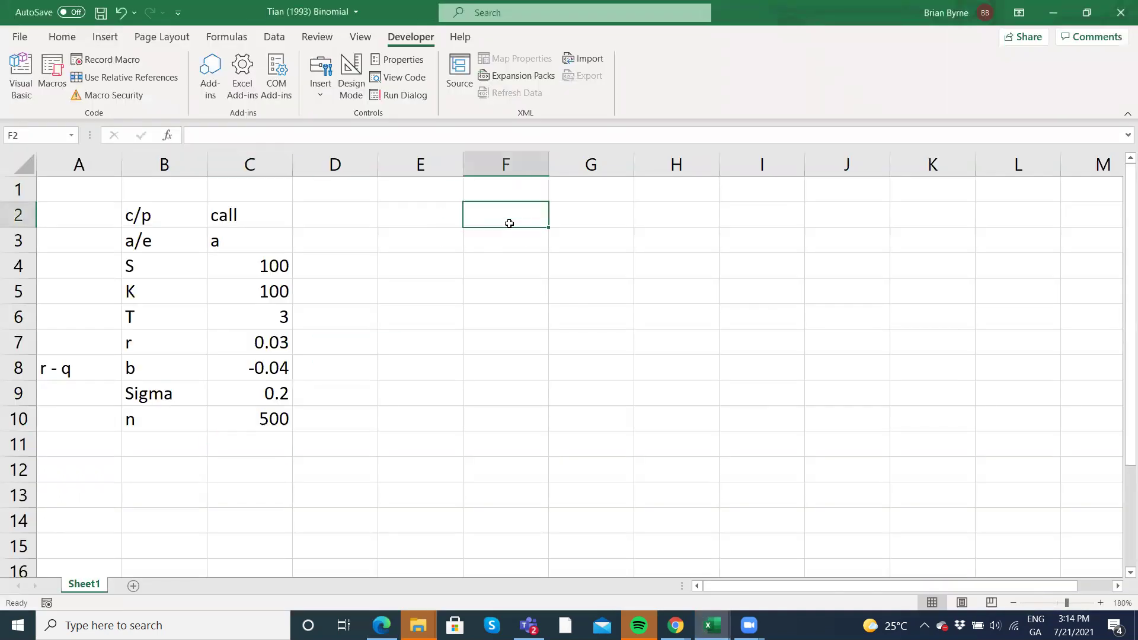
left_click(62, 37)
left_click(21, 65)
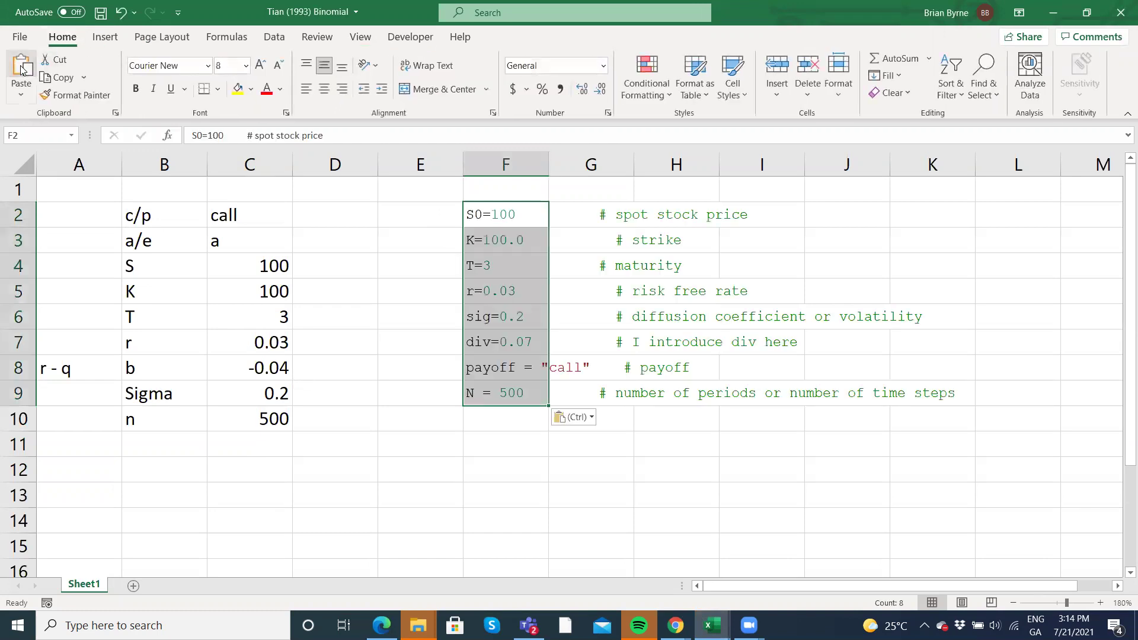
left_click(676, 296)
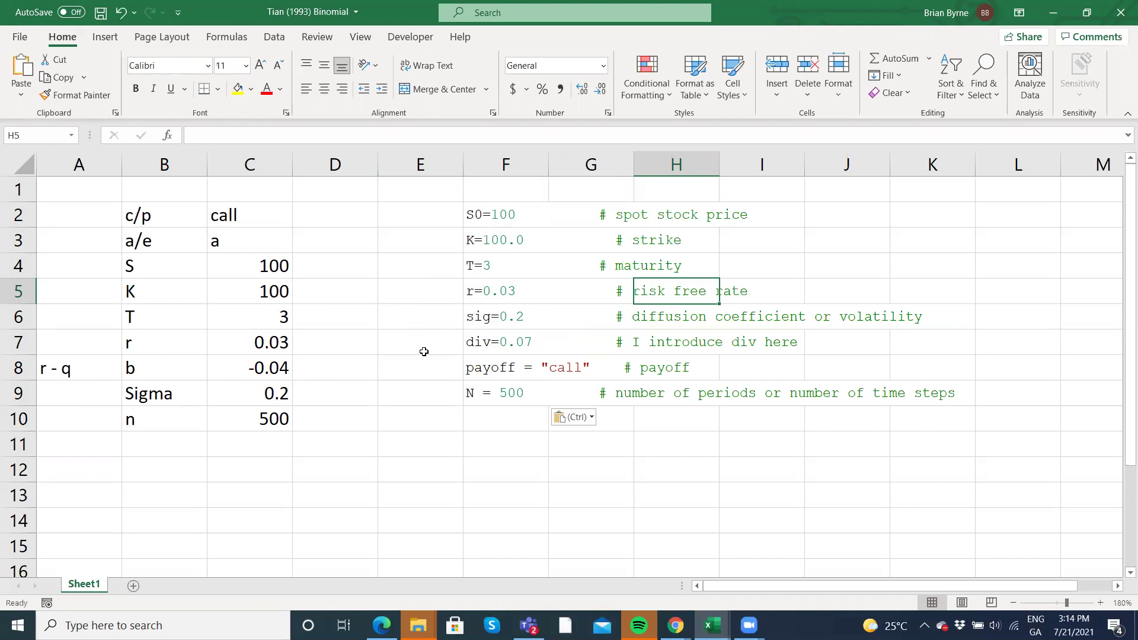
Start a Tian93 formula in C12 and bring up its Function Arguments dialog.
left_click(262, 474)
type("=")
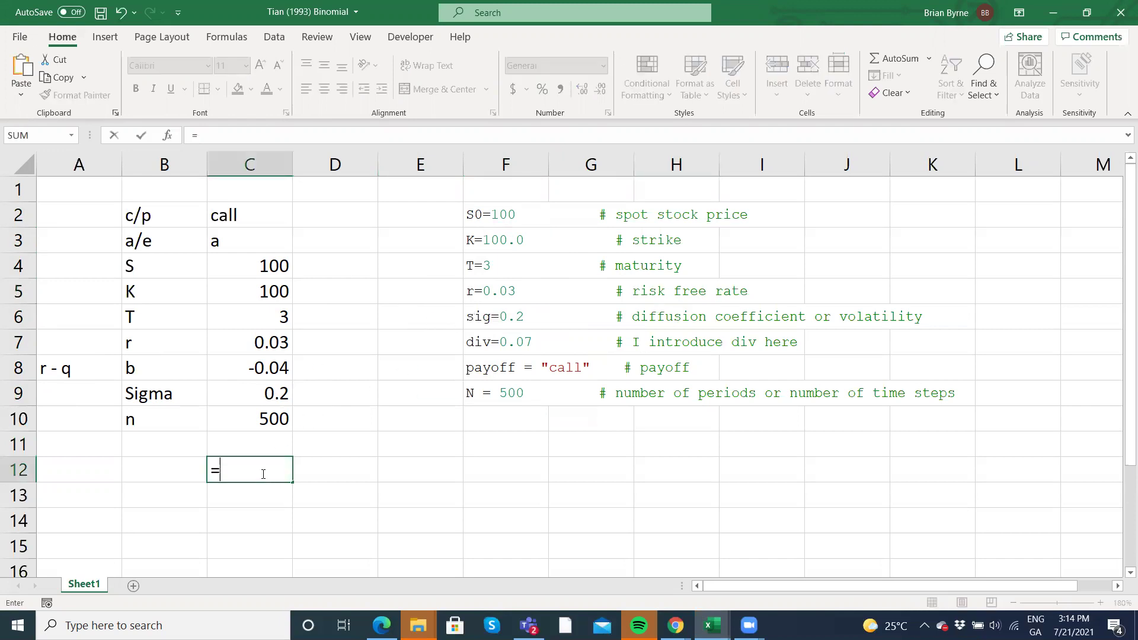
type("T")
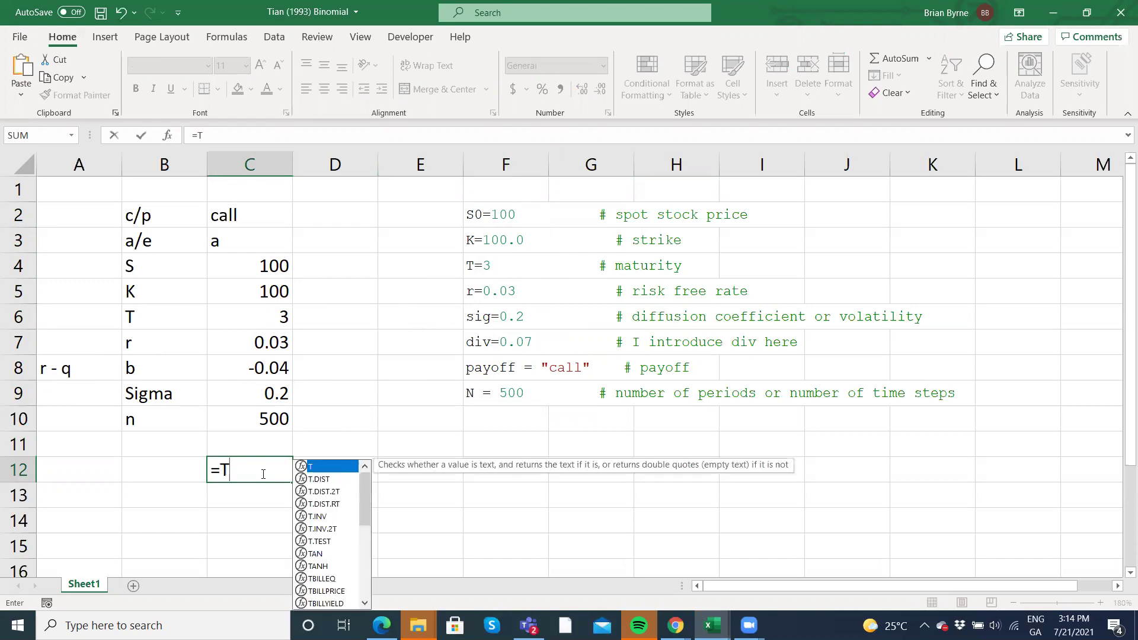
type("i")
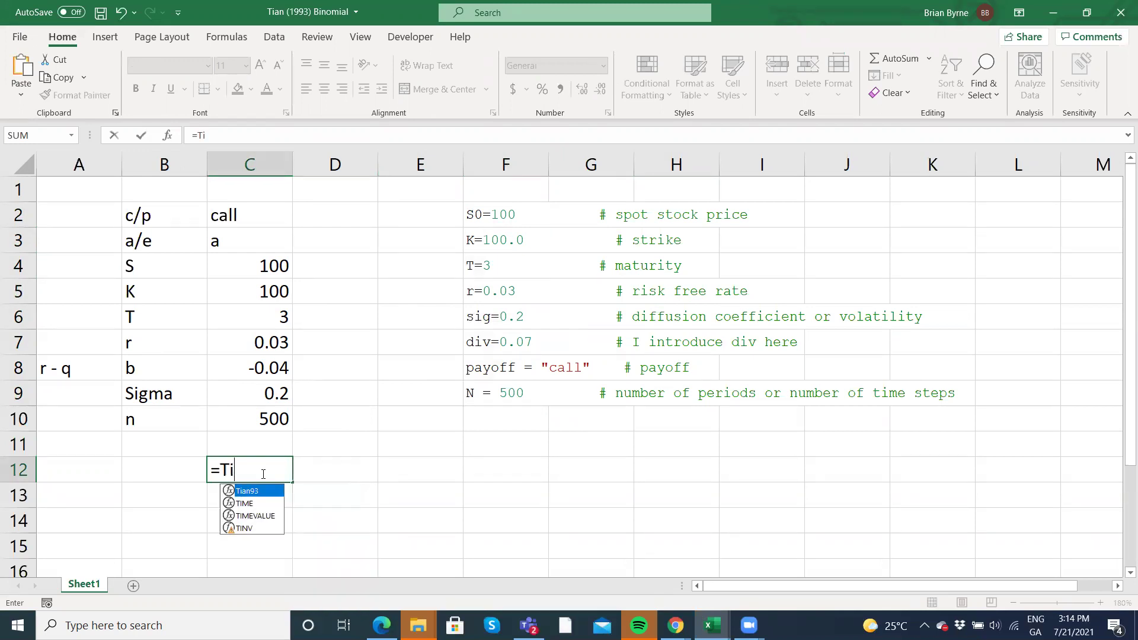
type("a")
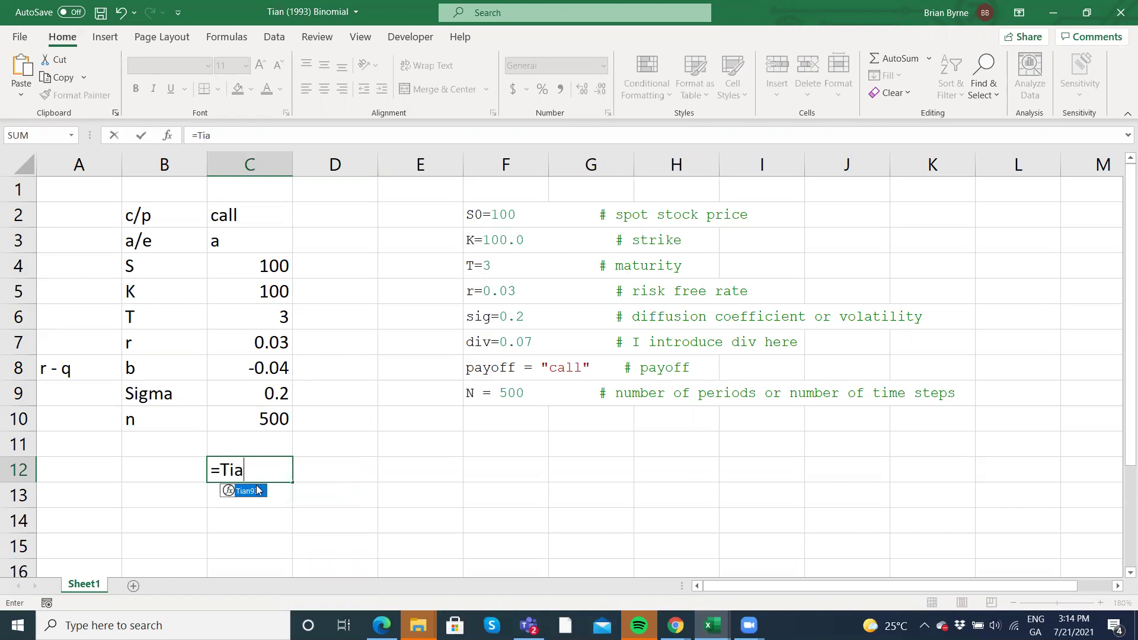
double_click(246, 493)
left_click(167, 135)
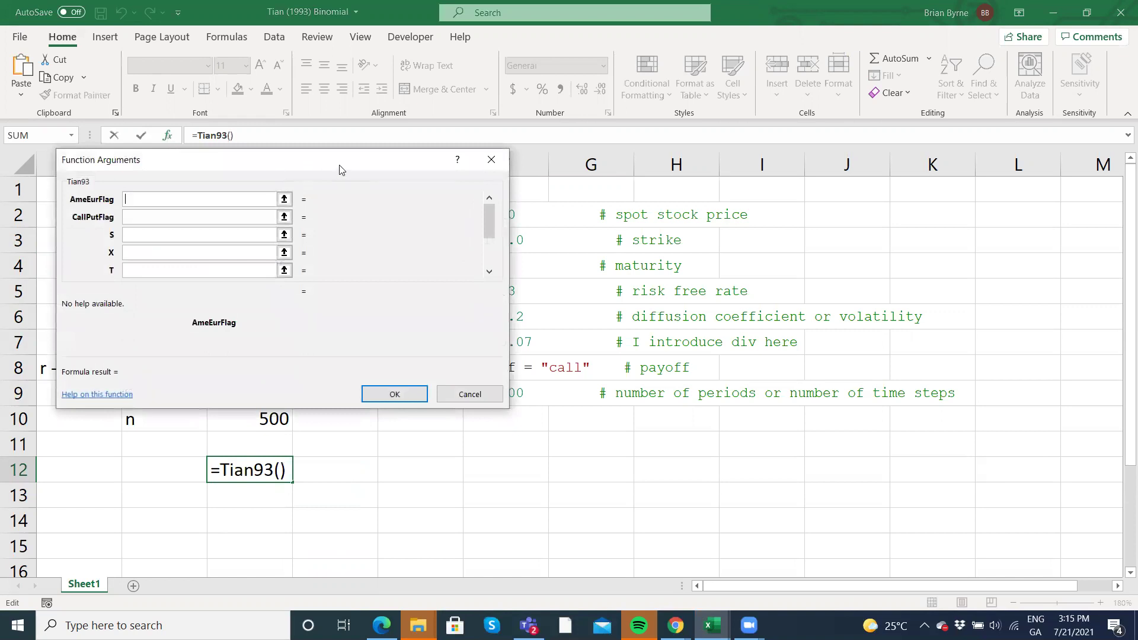
left_click_drag(340, 170, 737, 171)
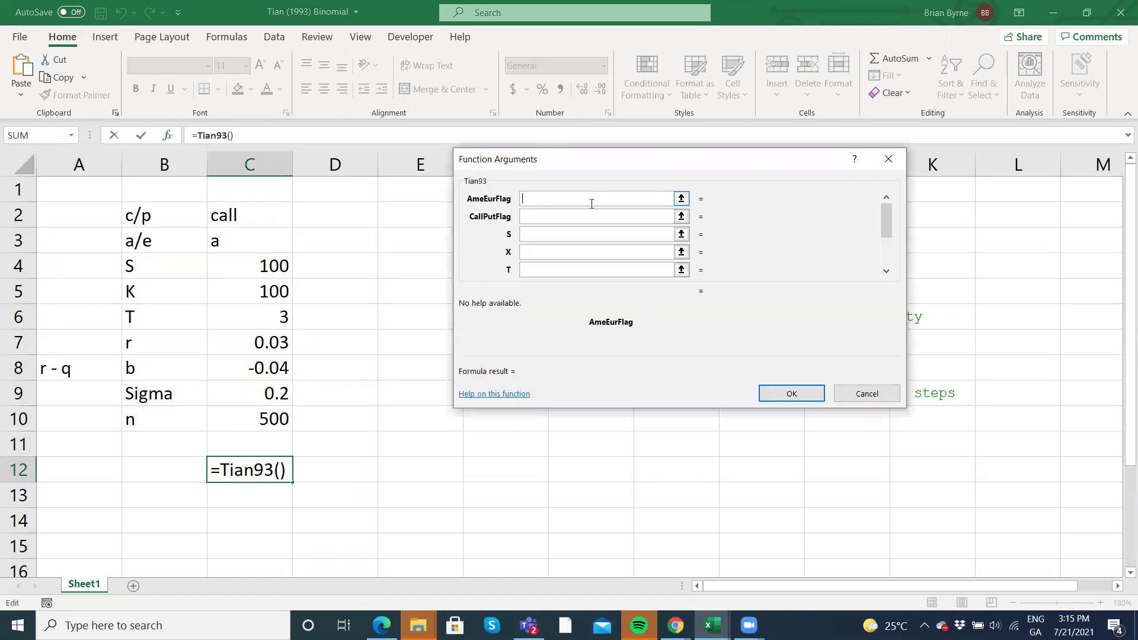
Set AmeEurFlag to C3, CallPutFlag to C2, S to C4, X to C5 and T to C6.
type("a")
left_click(540, 215)
key("shift+Tab")
key("BackSpace")
left_click(229, 239)
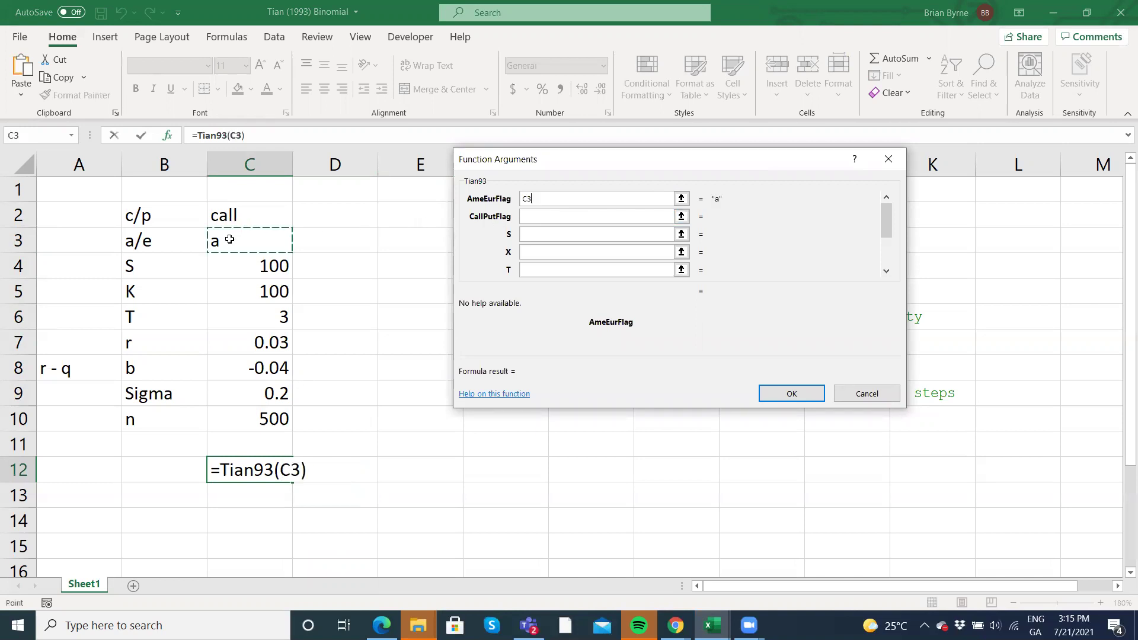
left_click(532, 215)
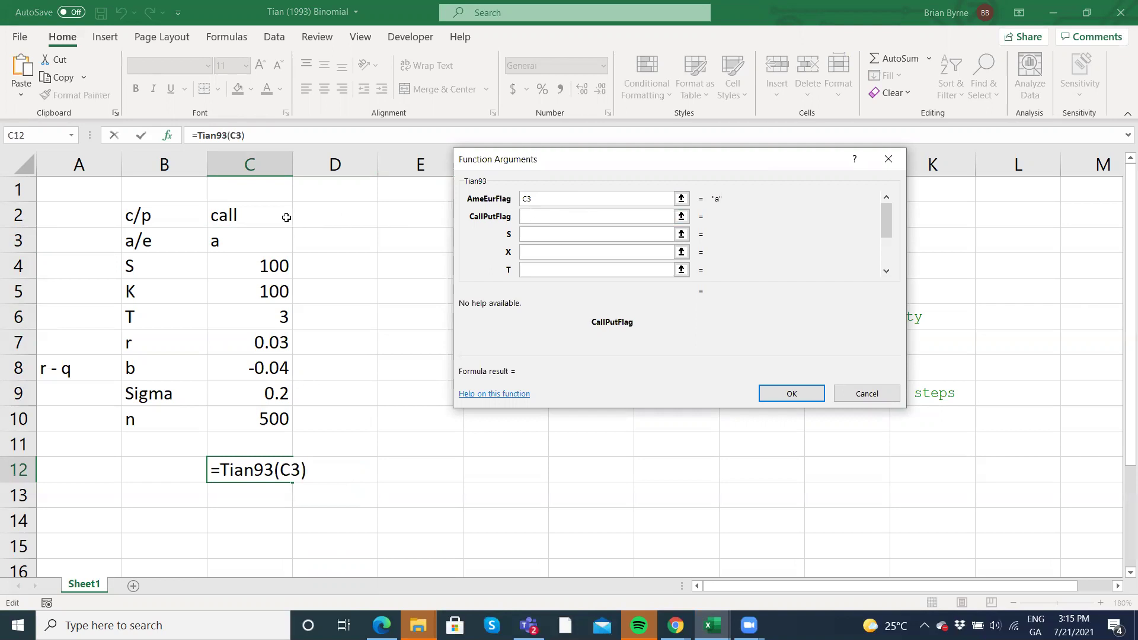
left_click(267, 216)
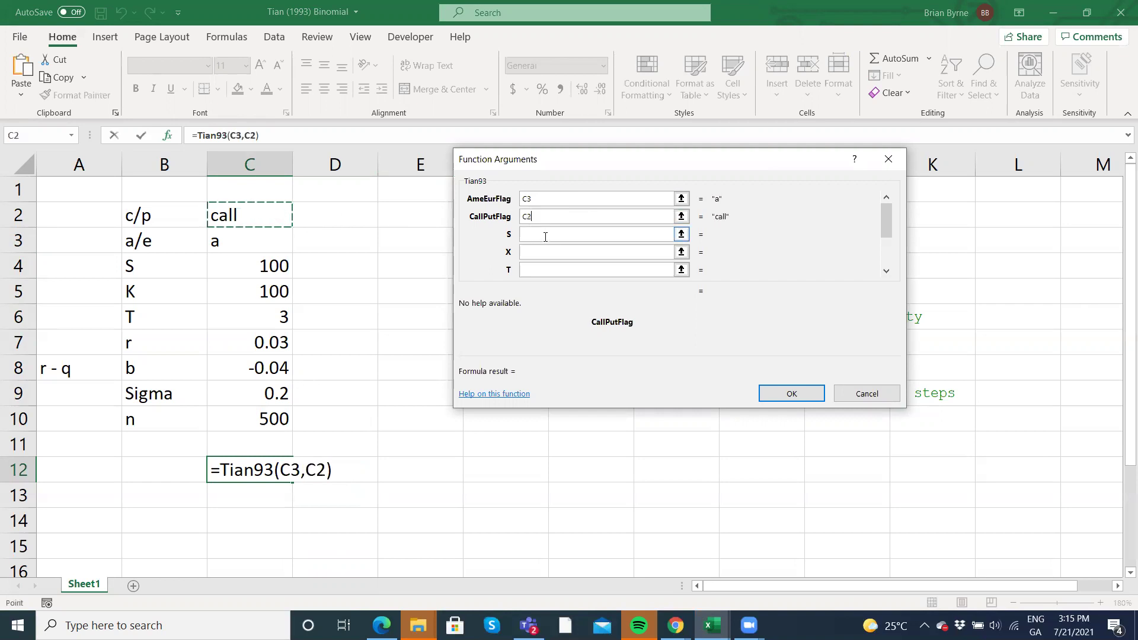
left_click(617, 234)
left_click(277, 267)
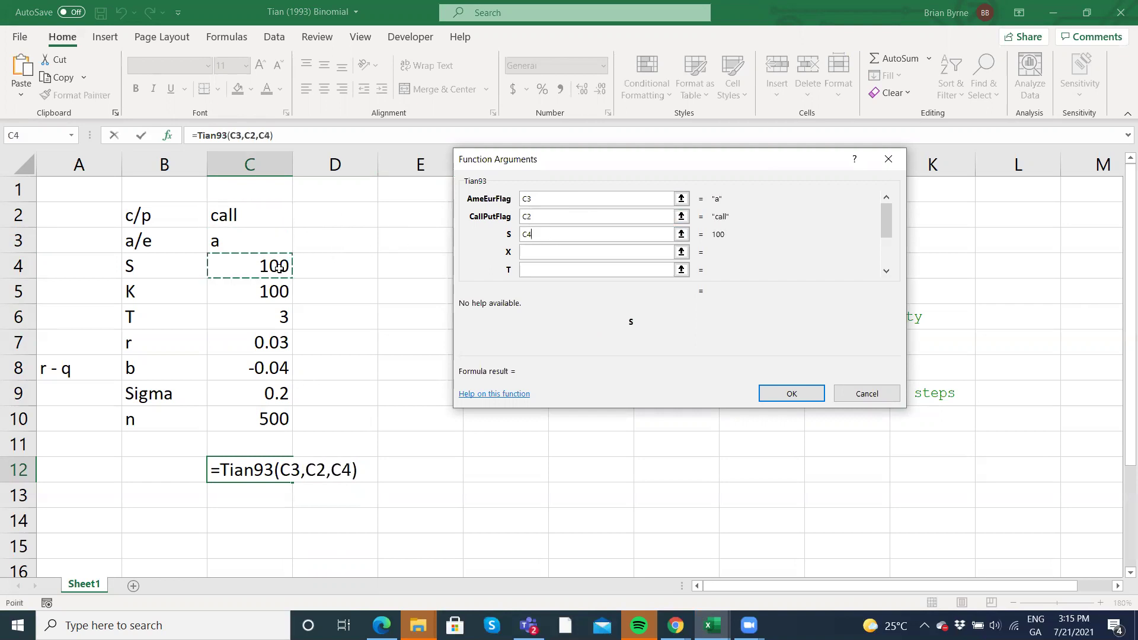
left_click(533, 252)
left_click(270, 293)
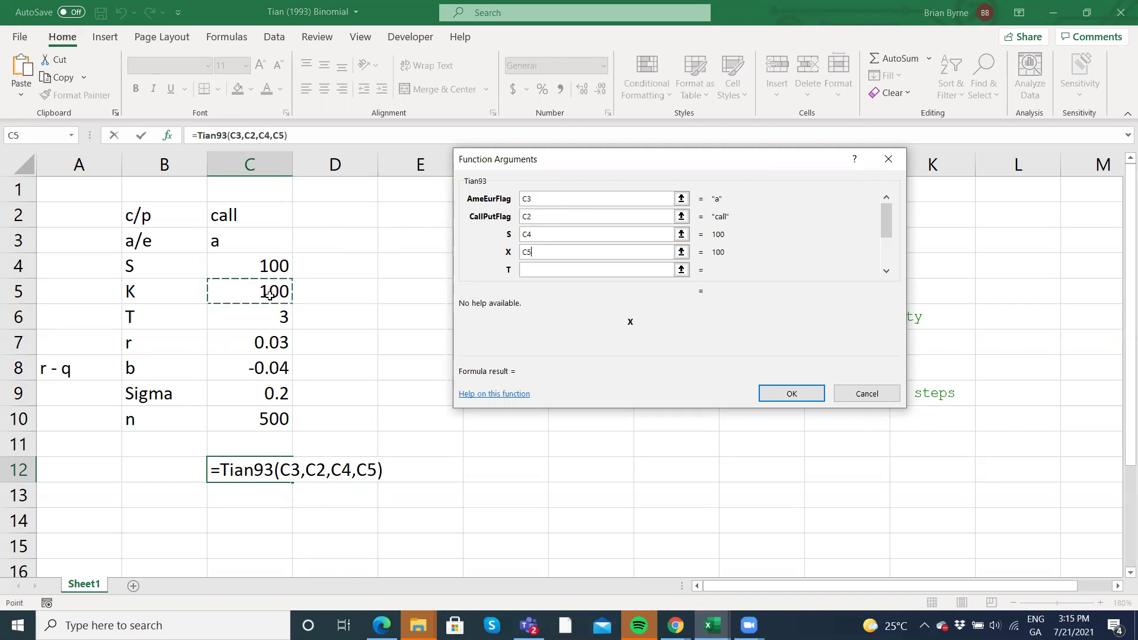
left_click(538, 270)
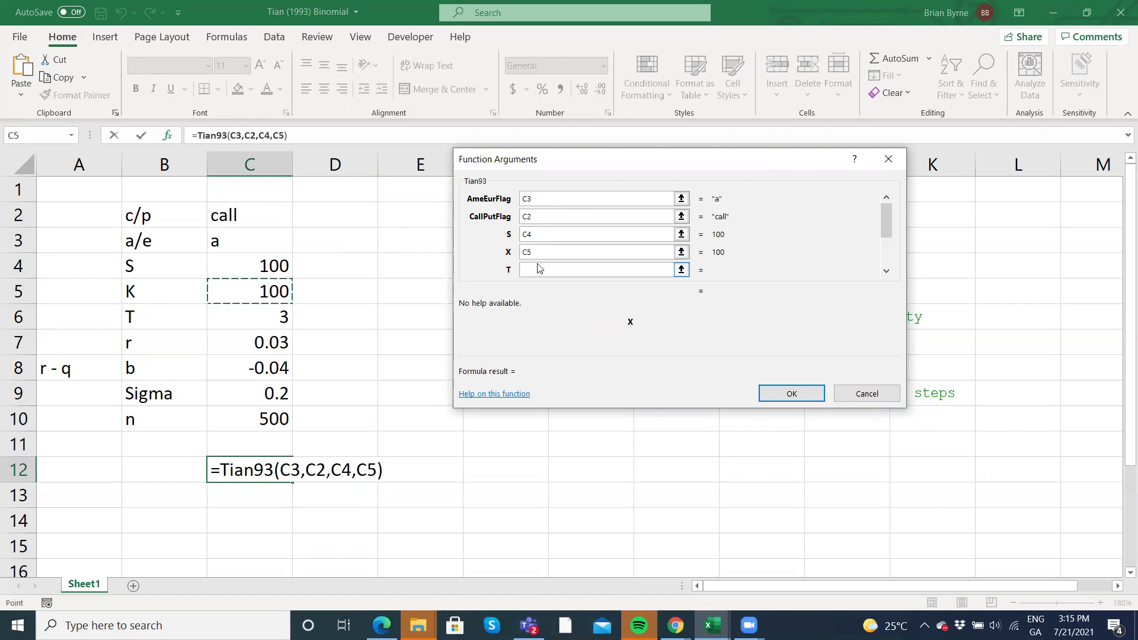
left_click(280, 315)
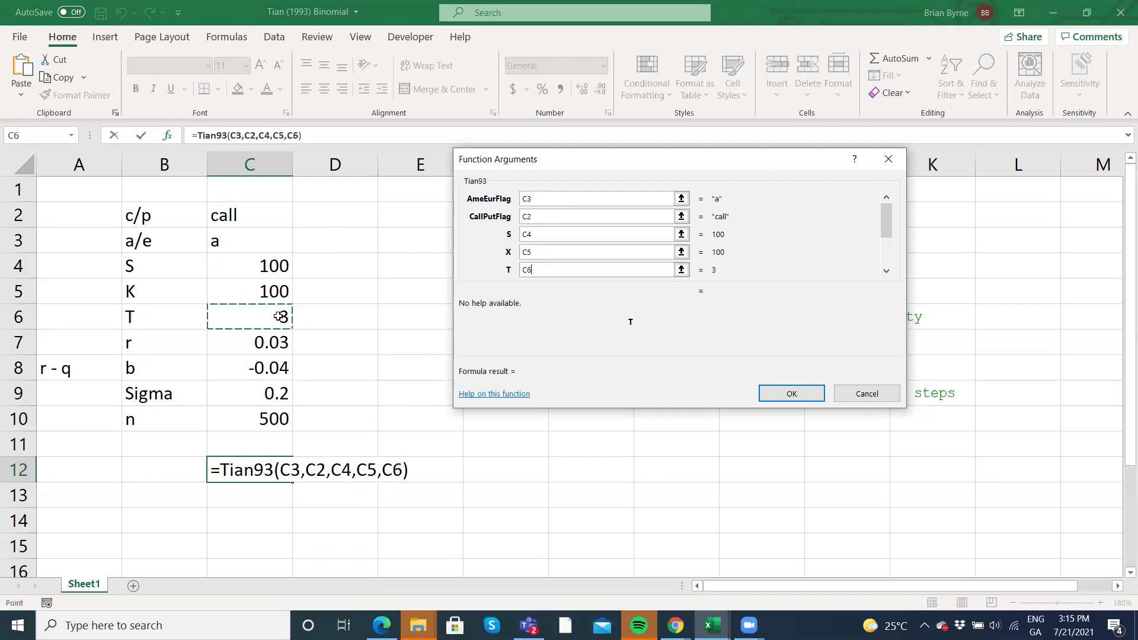
Set R to C7, B to C8, V to C9 and N to C10, then confirm.
left_click(887, 270)
left_click(539, 236)
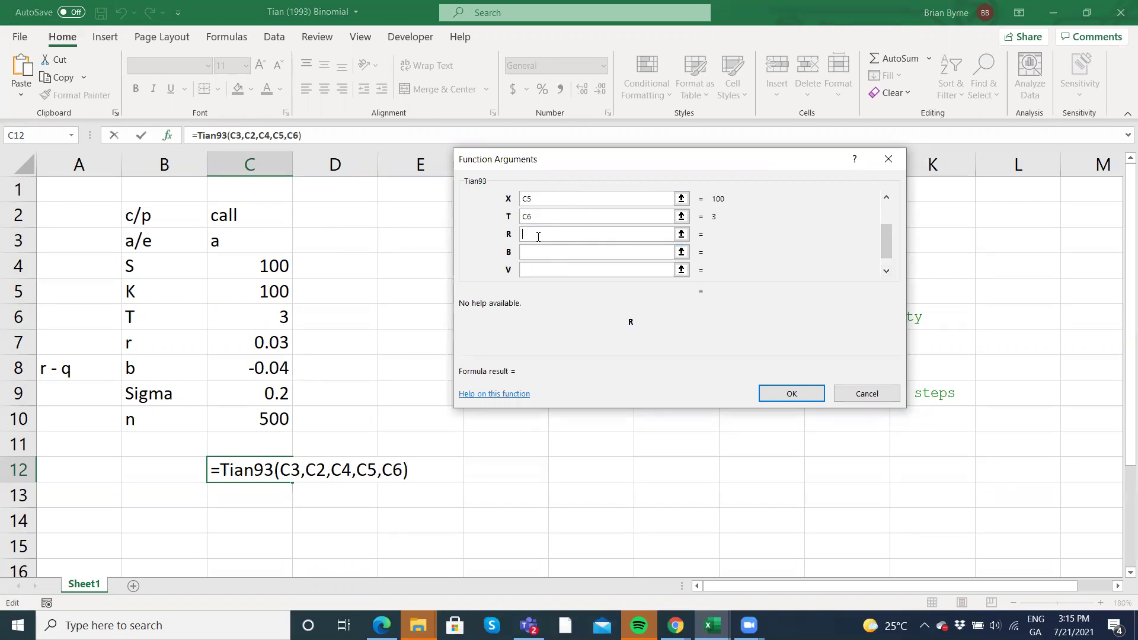
left_click(269, 342)
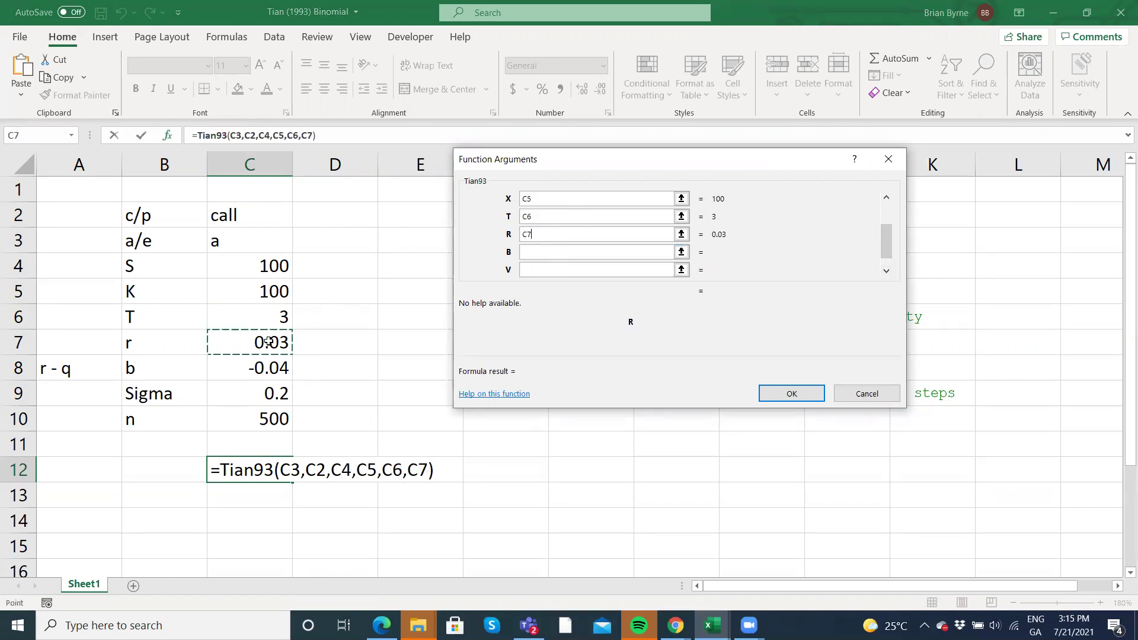
left_click(524, 252)
left_click(263, 370)
left_click(533, 272)
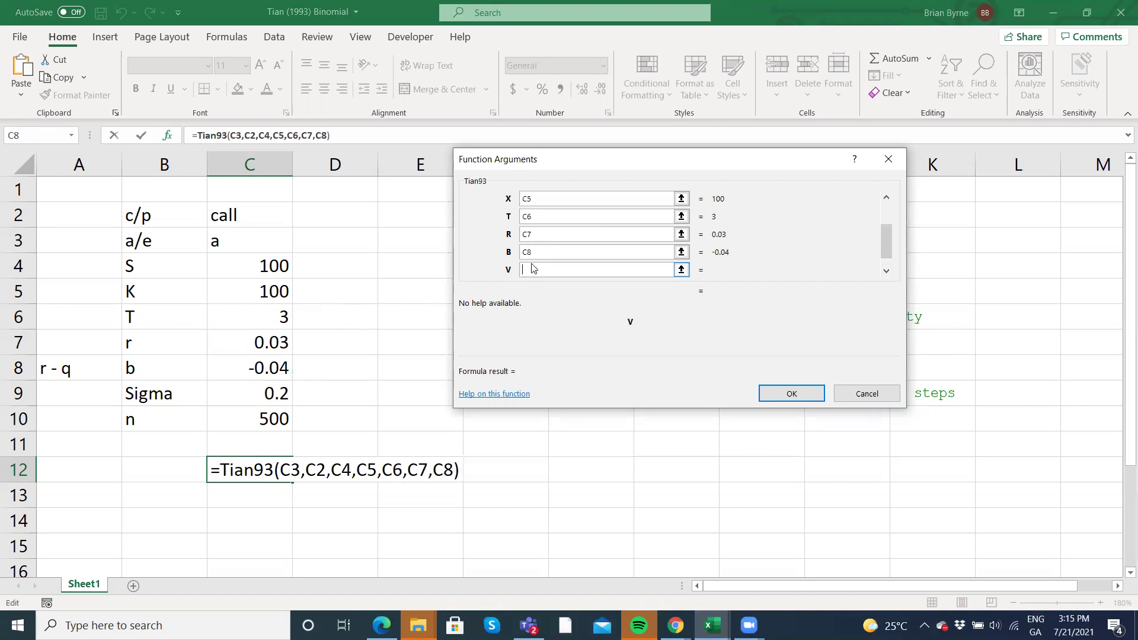
left_click(277, 390)
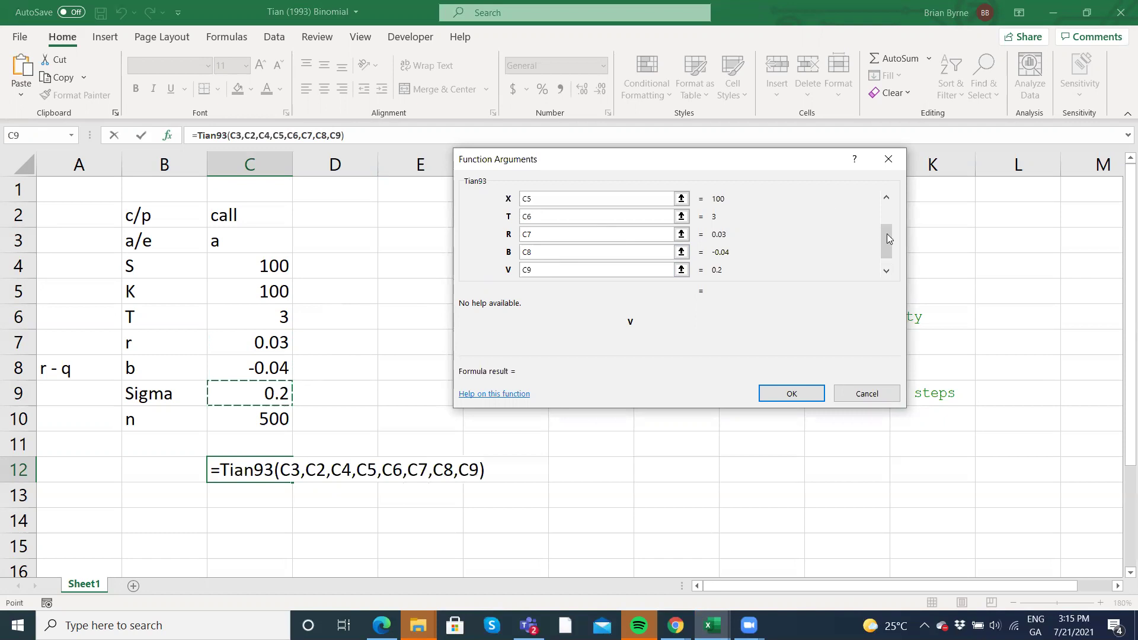
left_click(886, 272)
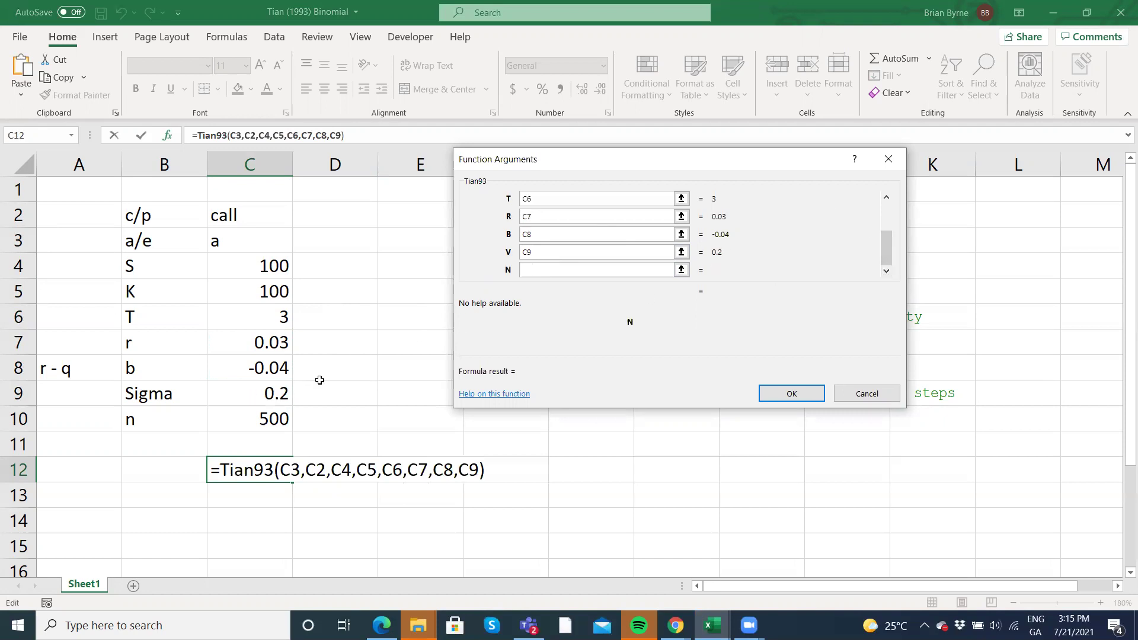
left_click(272, 420)
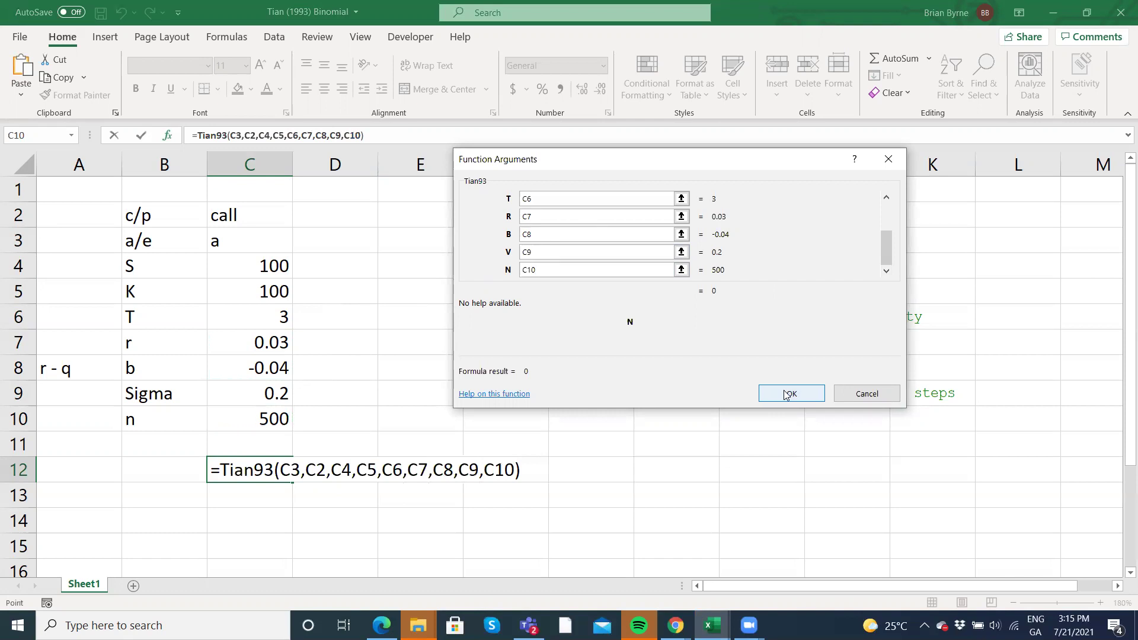
left_click(789, 394)
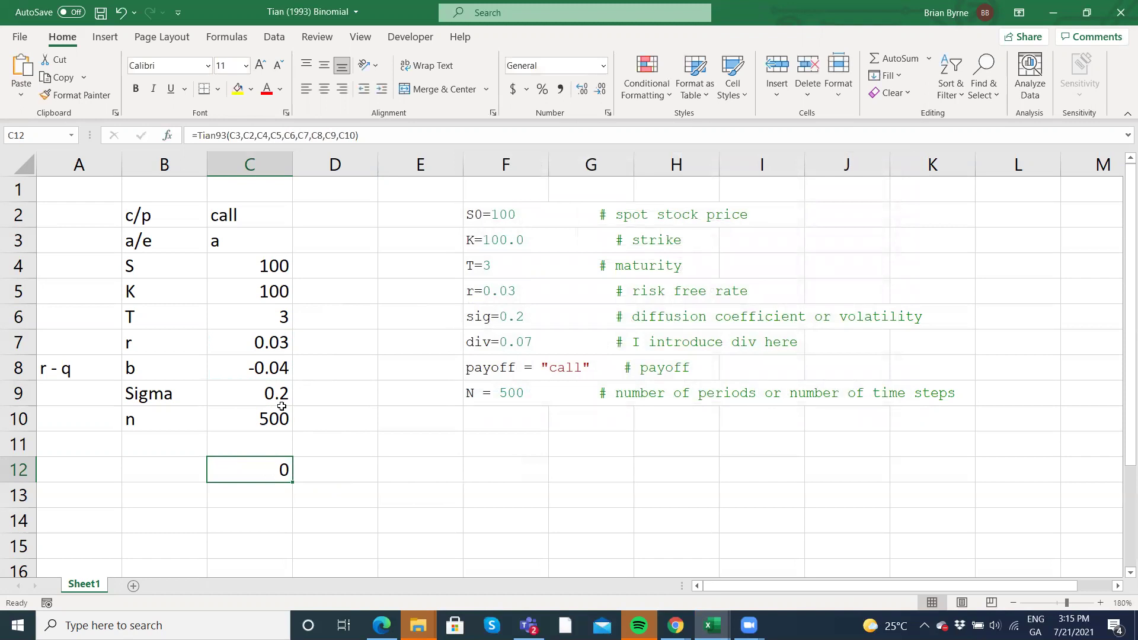
left_click(247, 240)
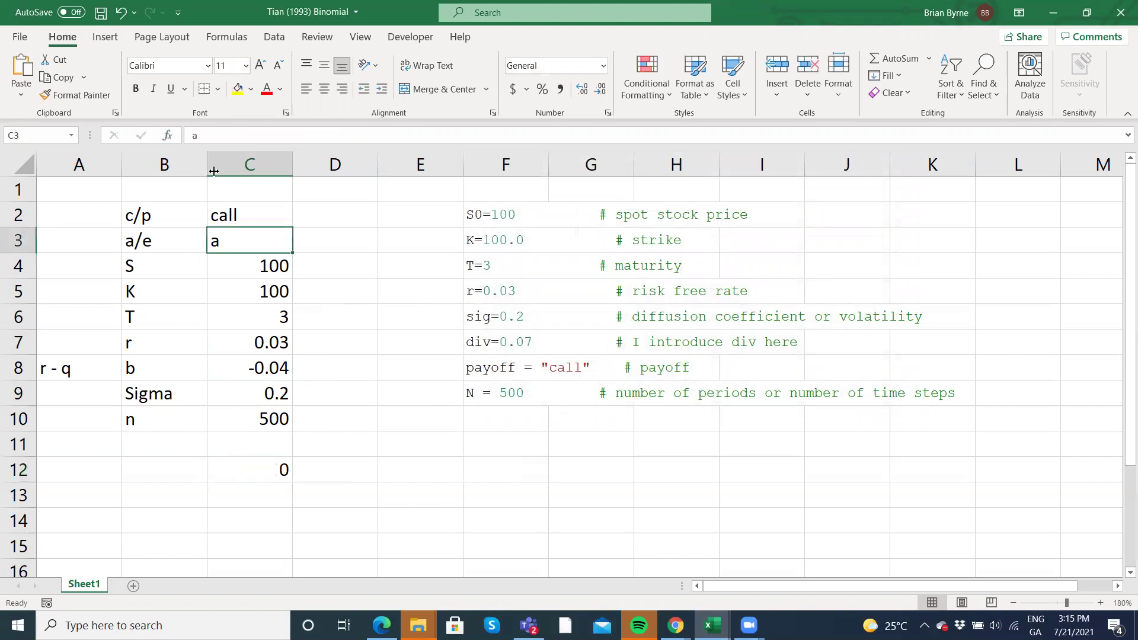
Add an apostrophe to the a flag in C3 so it reads a'.
left_click(195, 138)
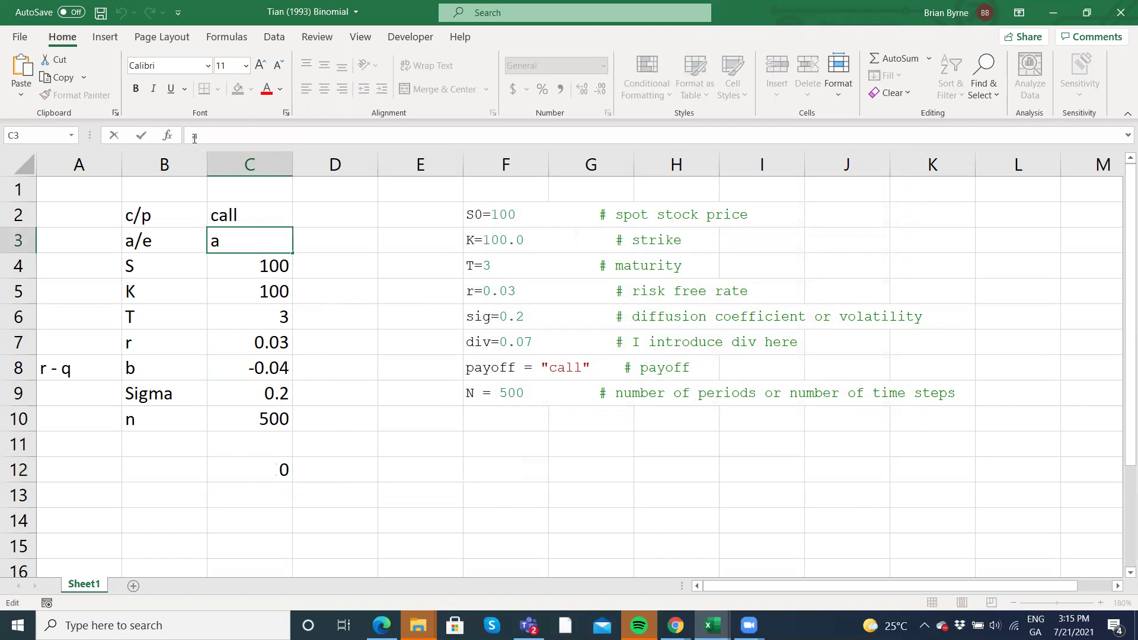
type("'a")
key("Return")
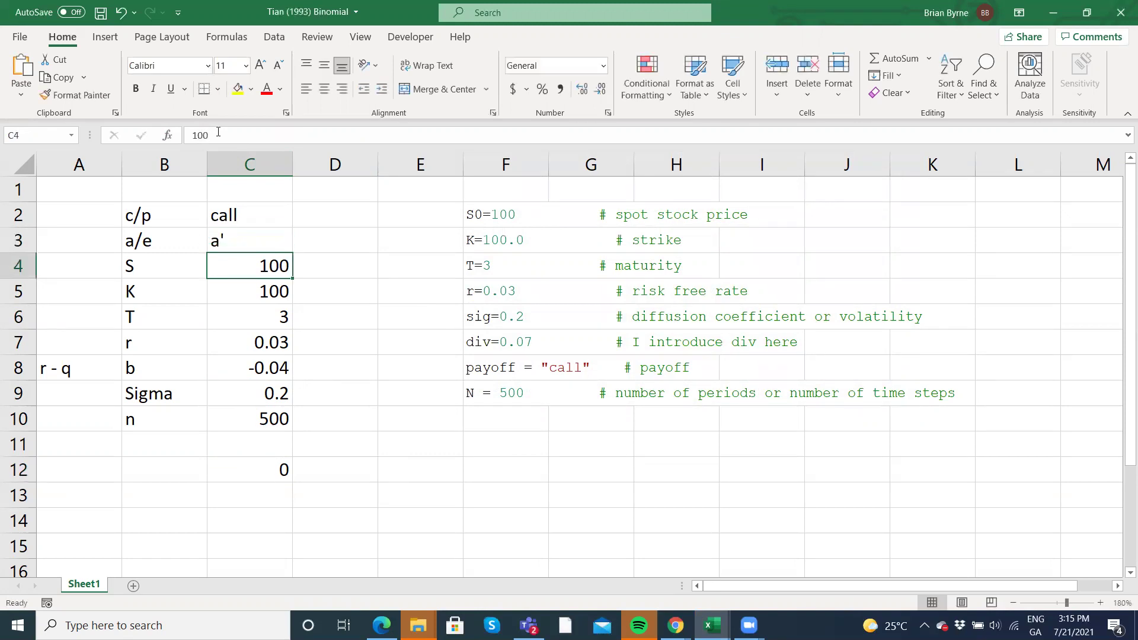
left_click(218, 235)
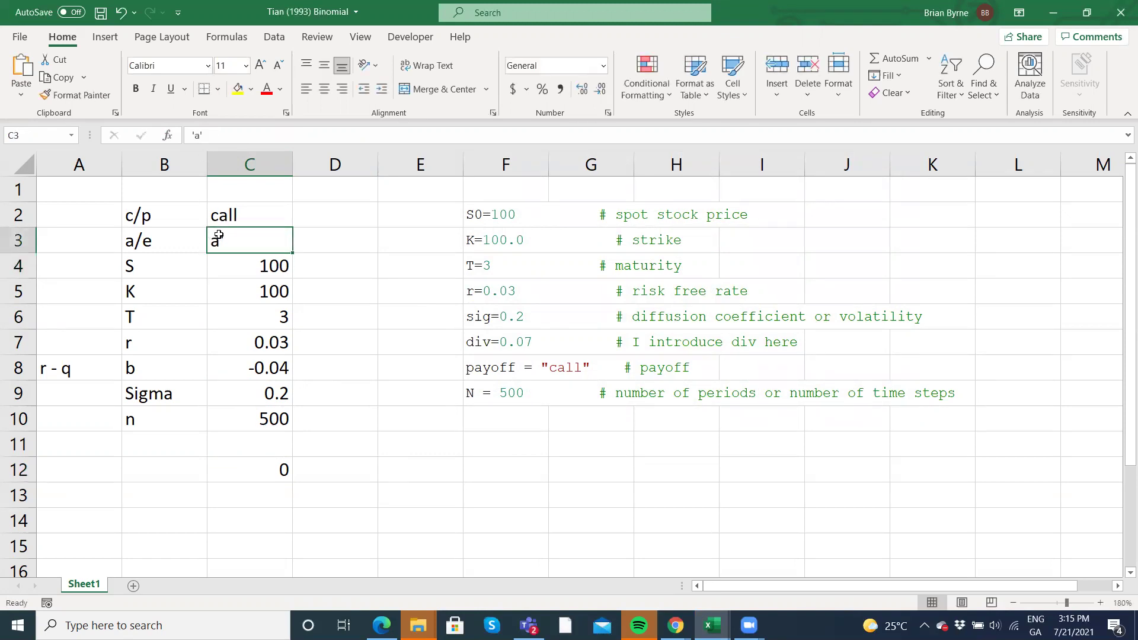
left_click(210, 135)
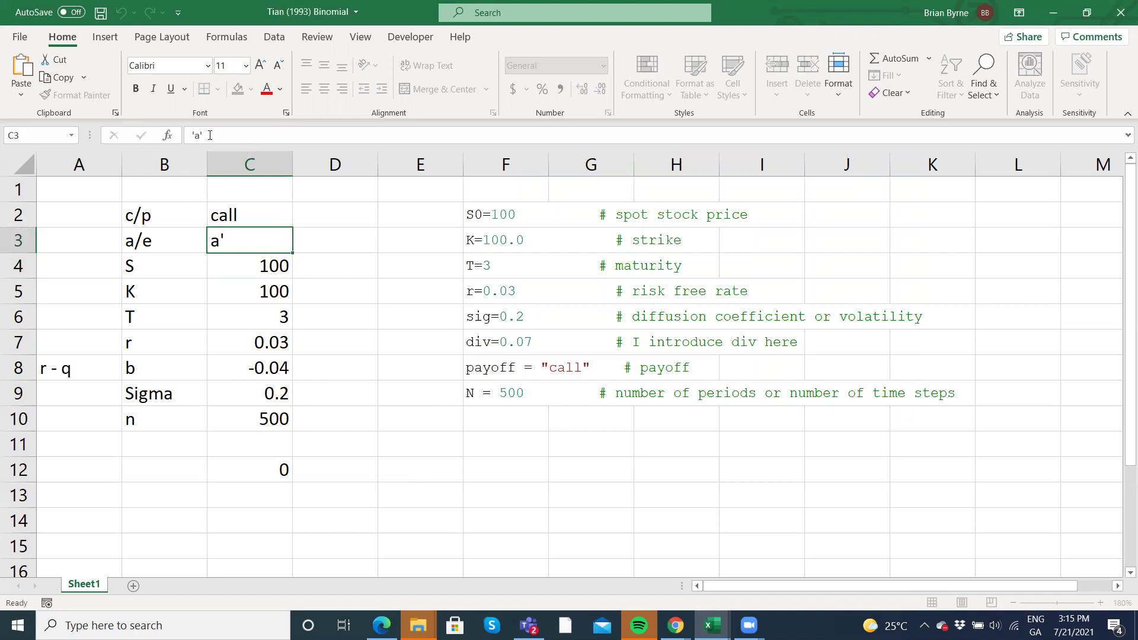
key("Return")
Change C2 to Call and re-enter C12's Tian93 formula to recalculate.
left_click(232, 217)
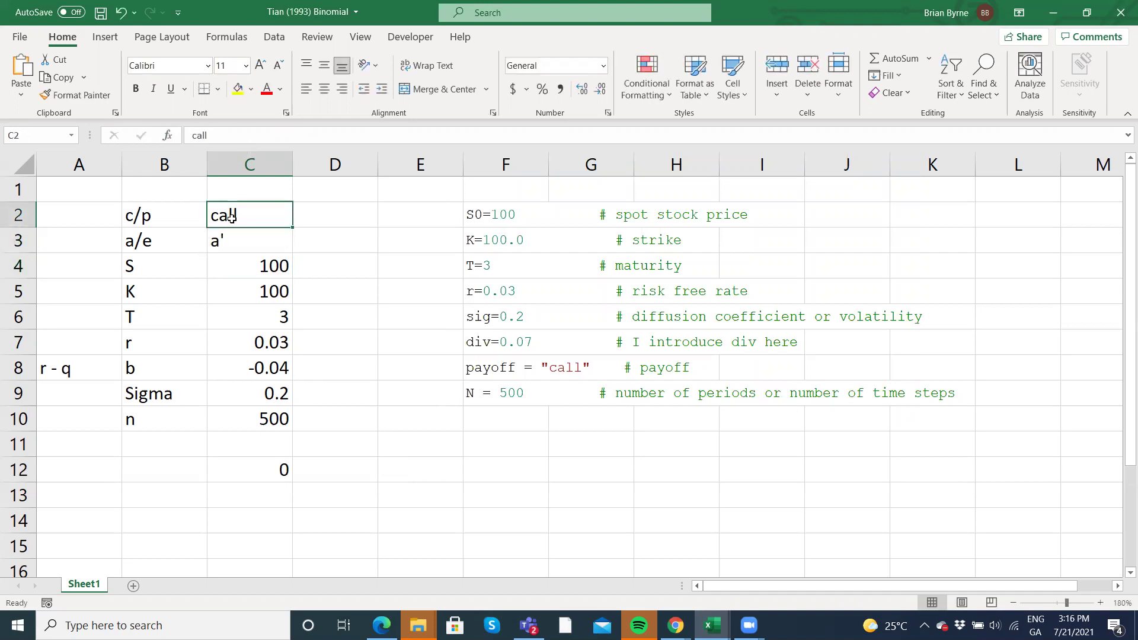
left_click(197, 136)
key("Delete")
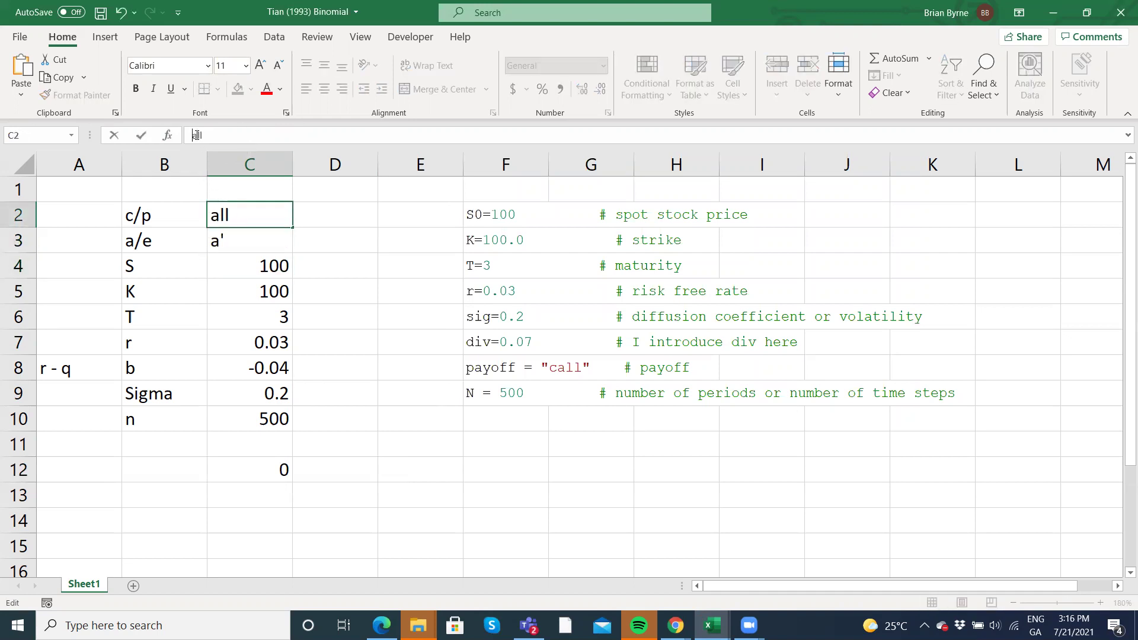
type("C")
key("Return")
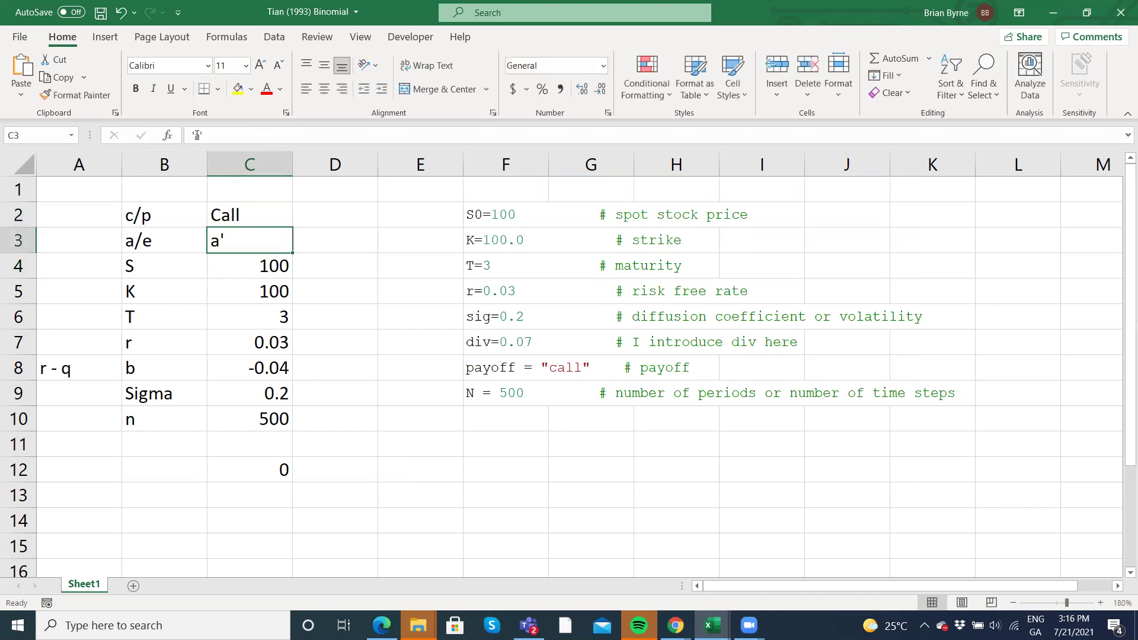
left_click(266, 479)
left_click(413, 136)
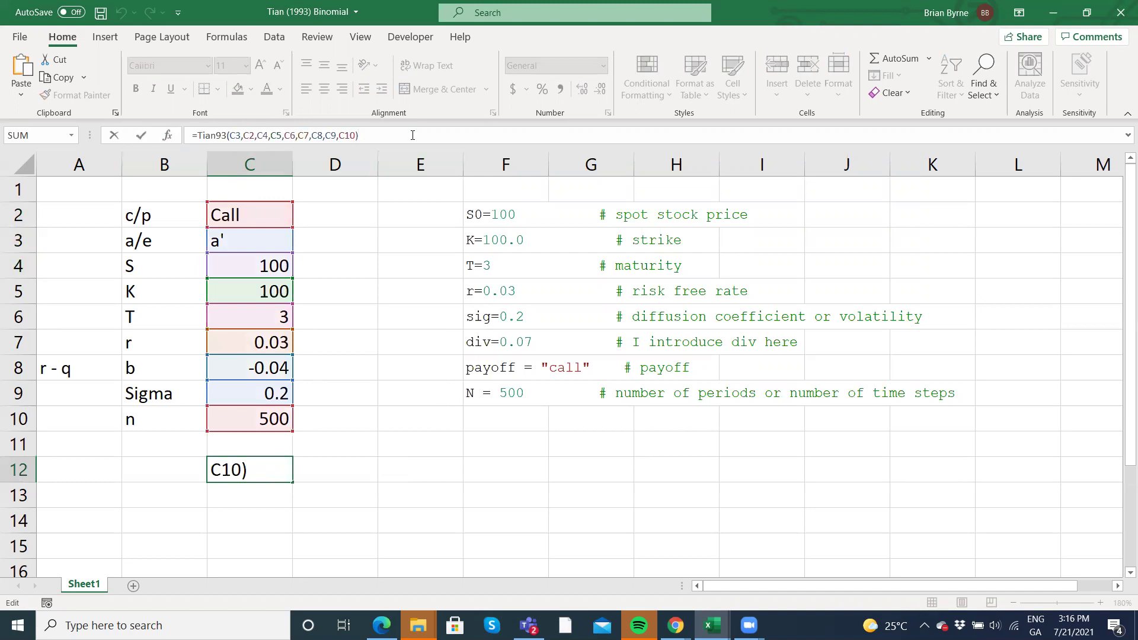
key("Return")
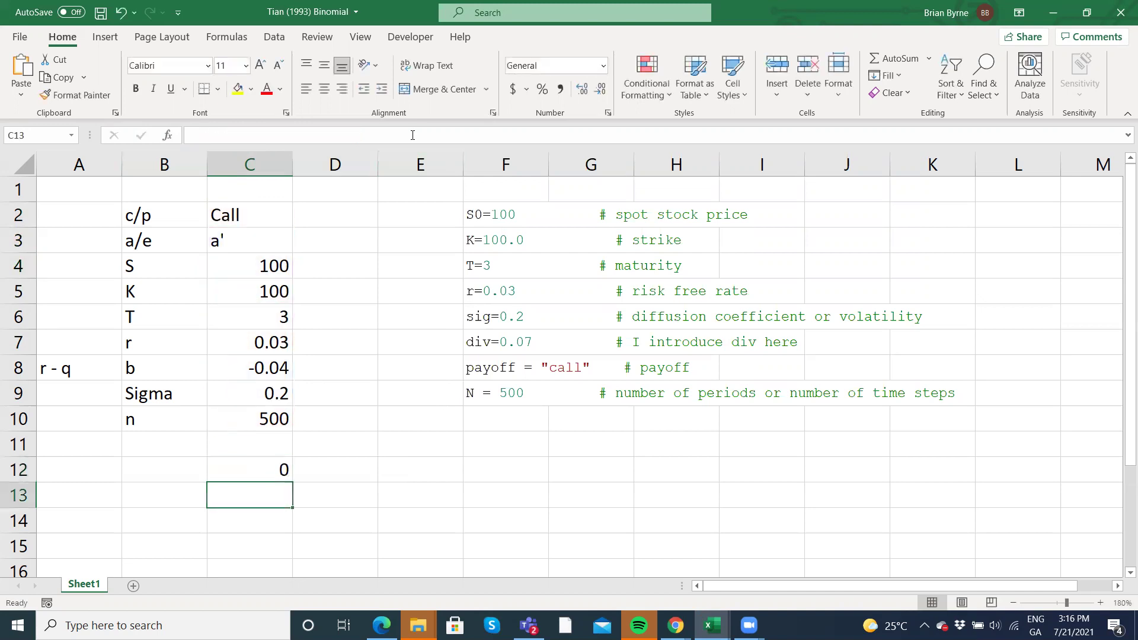
left_click(403, 37)
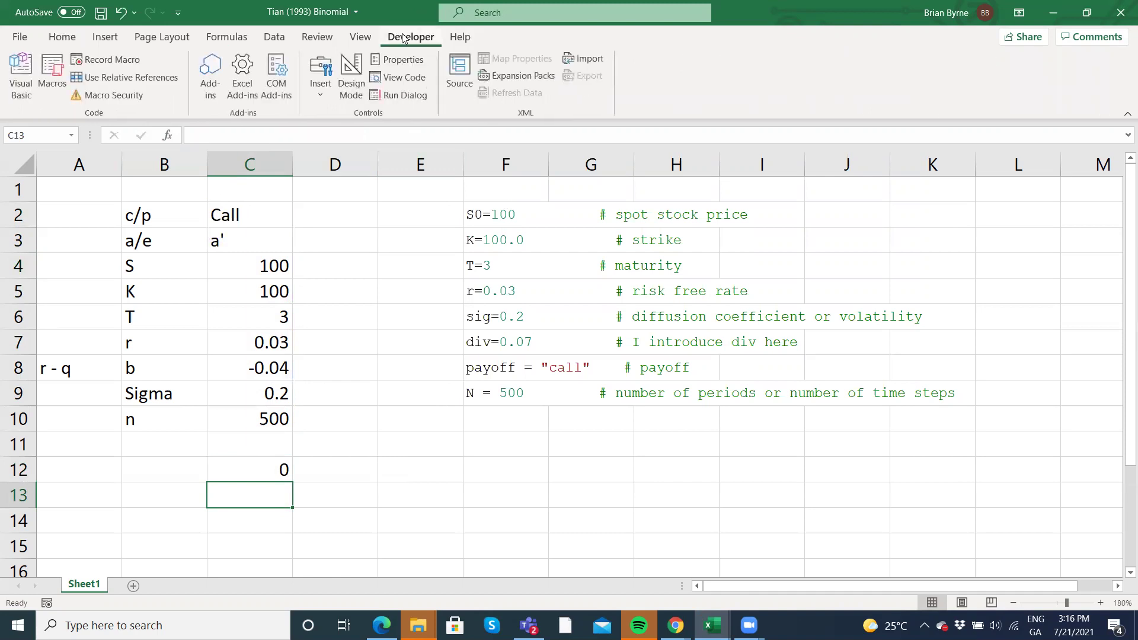
left_click(21, 74)
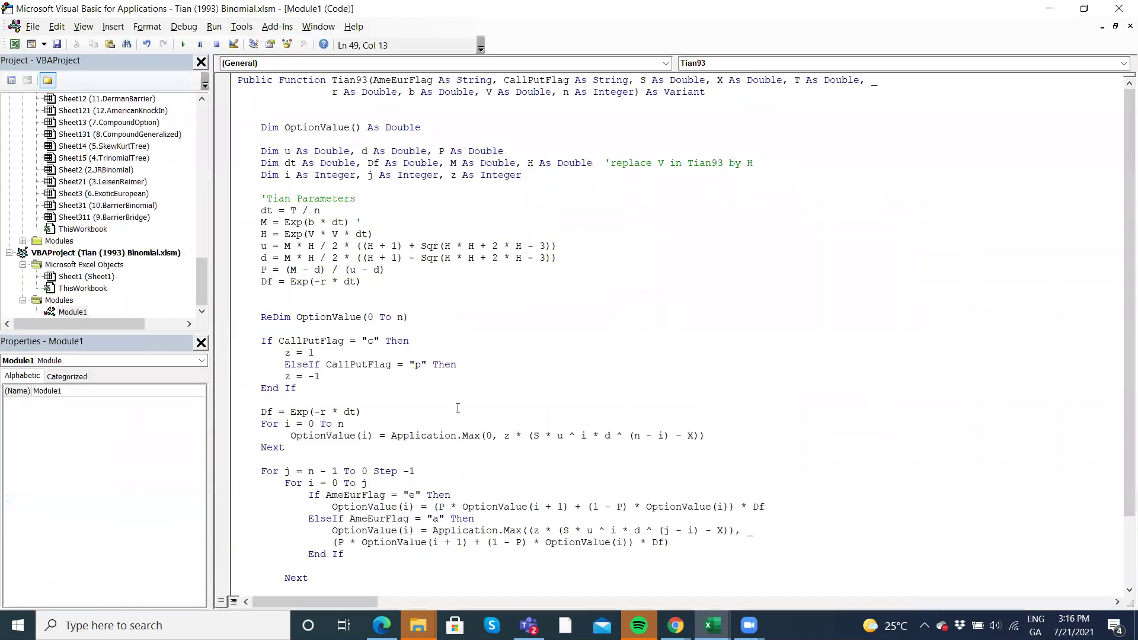
scroll(457, 408, "down", 2)
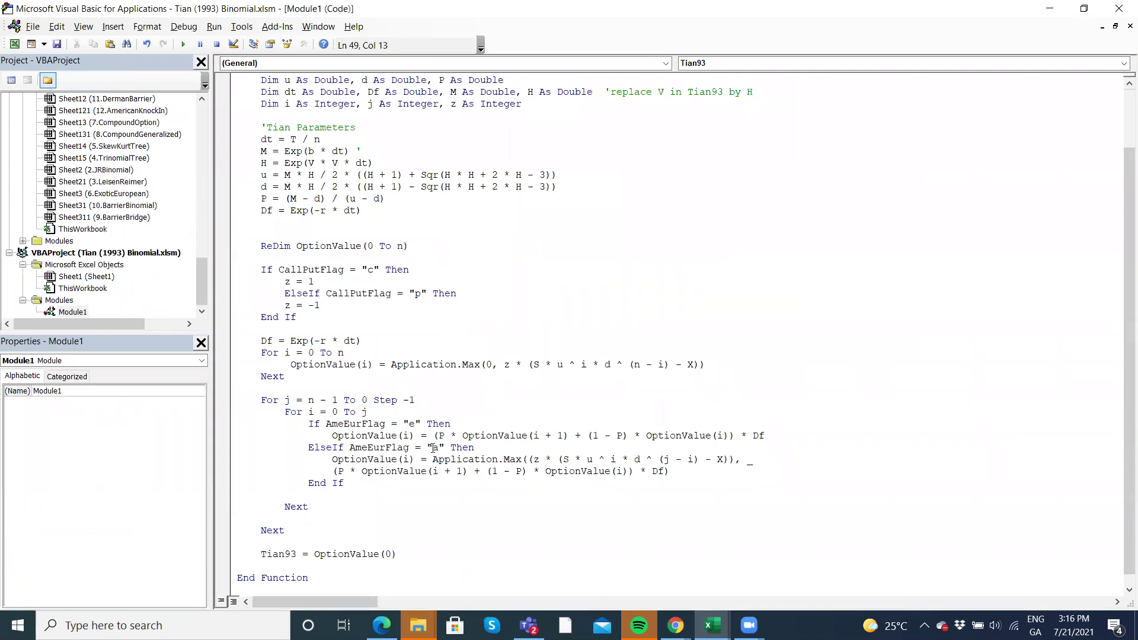
scroll(366, 504, "down", 1)
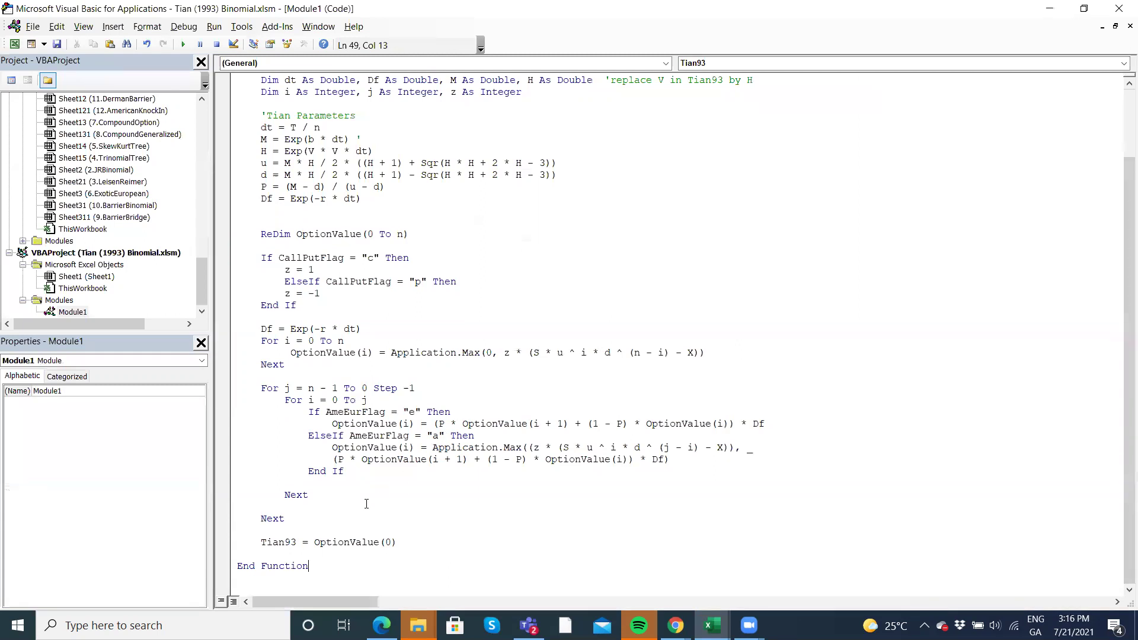
scroll(366, 503, "up", 2)
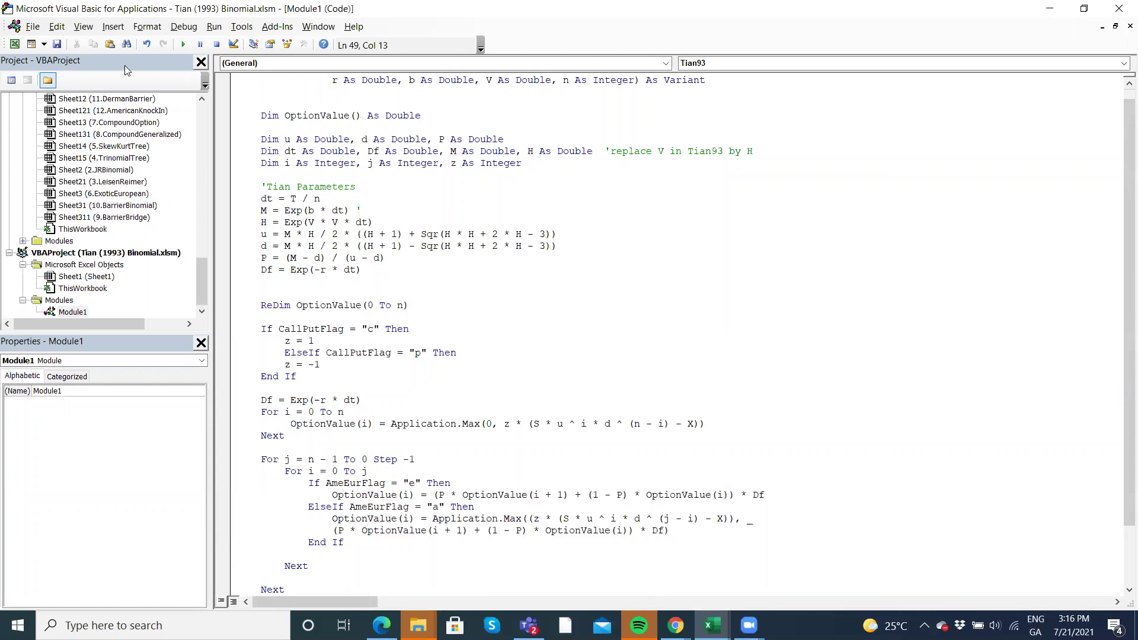
Put the quoted flags "a" in C3 and "c" in C2.
left_click(15, 45)
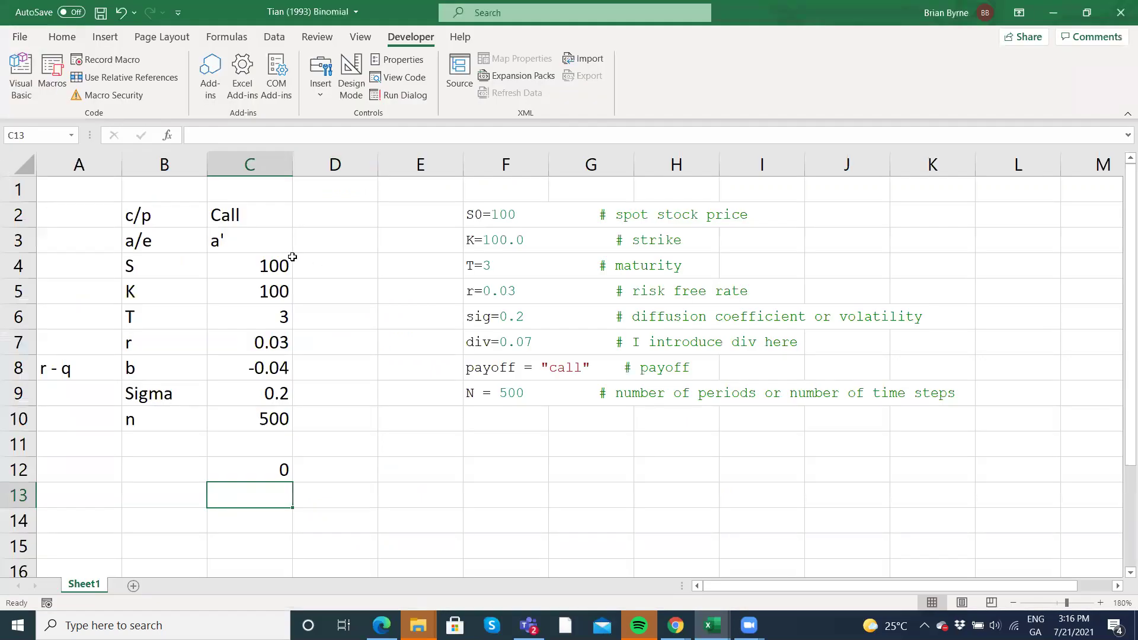
left_click(246, 240)
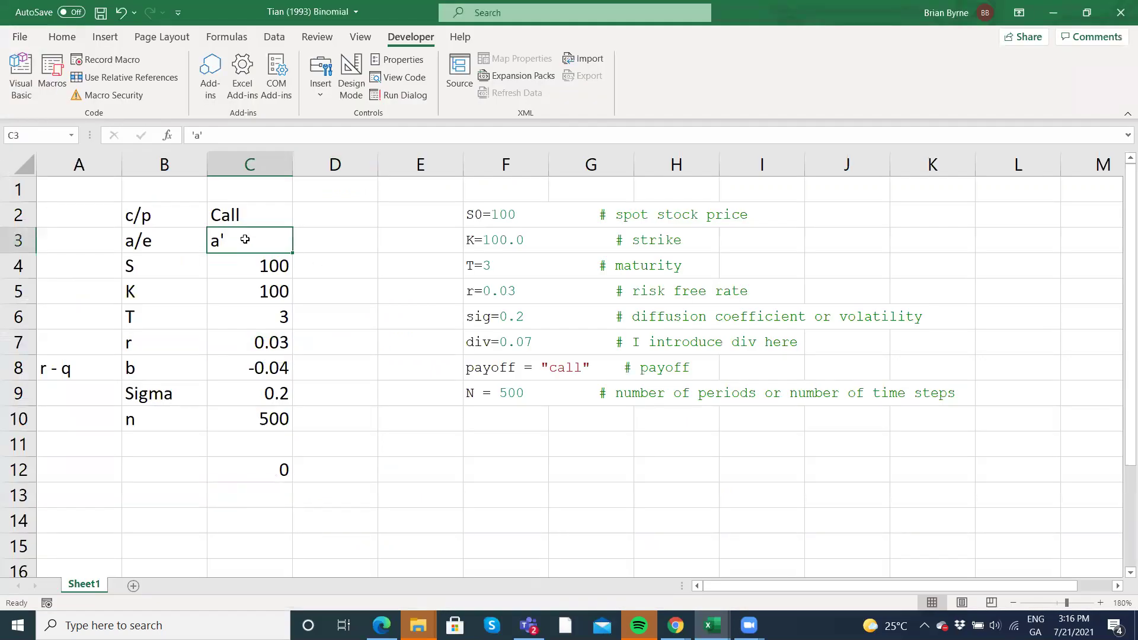
left_click(203, 134)
key("BackSpace")
key("BackSpace")
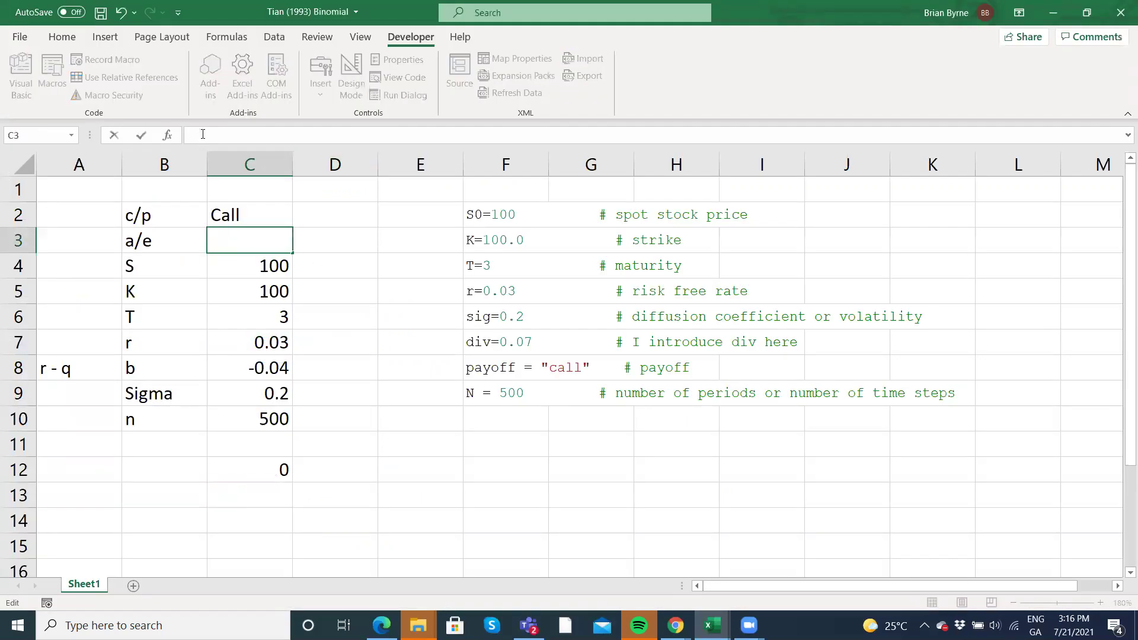
type("\"a\"")
key("Return")
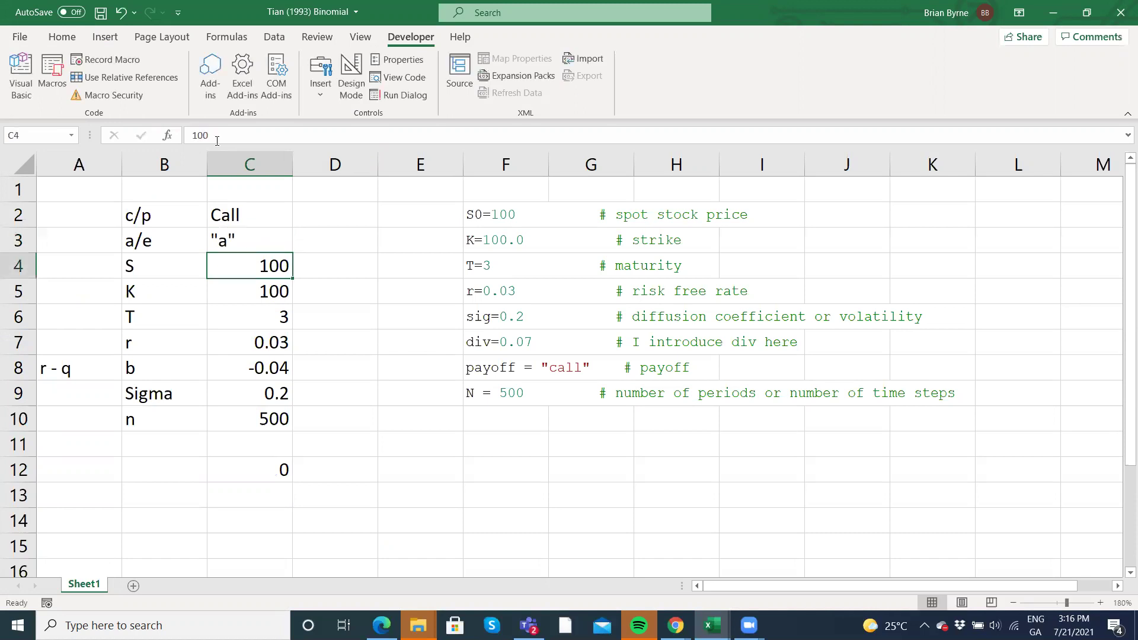
left_click(244, 221)
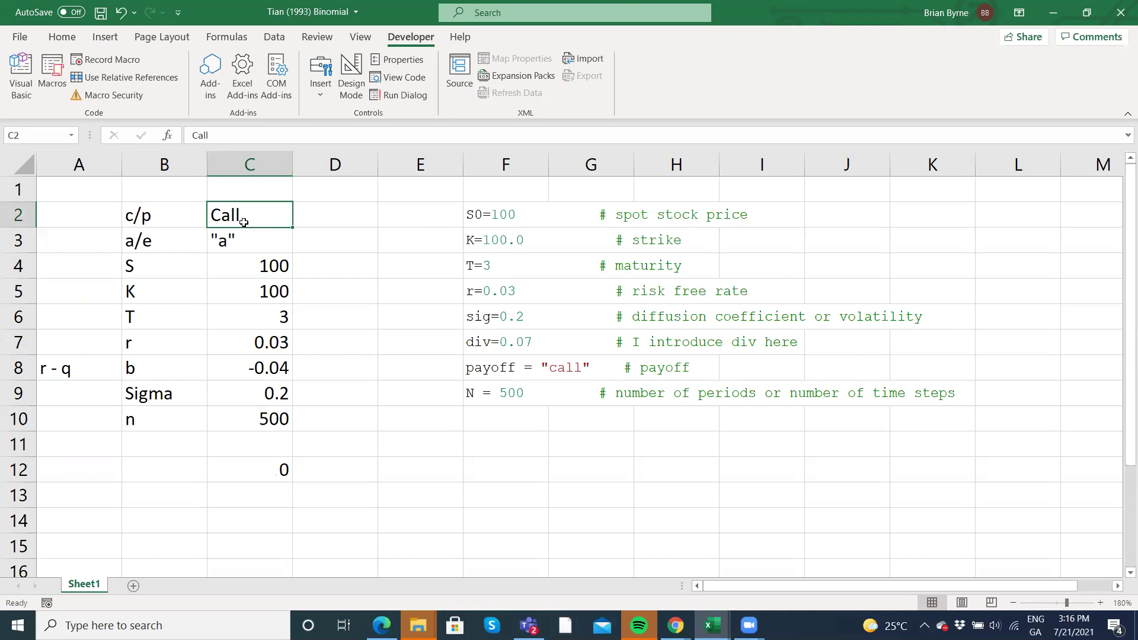
type("\"c")
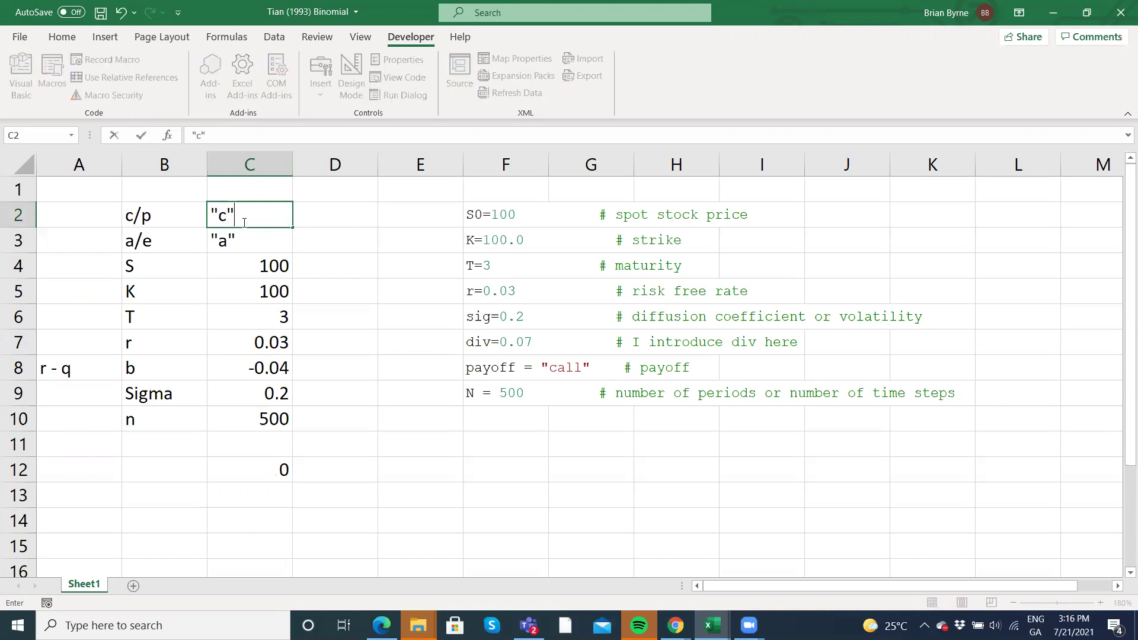
key("Return")
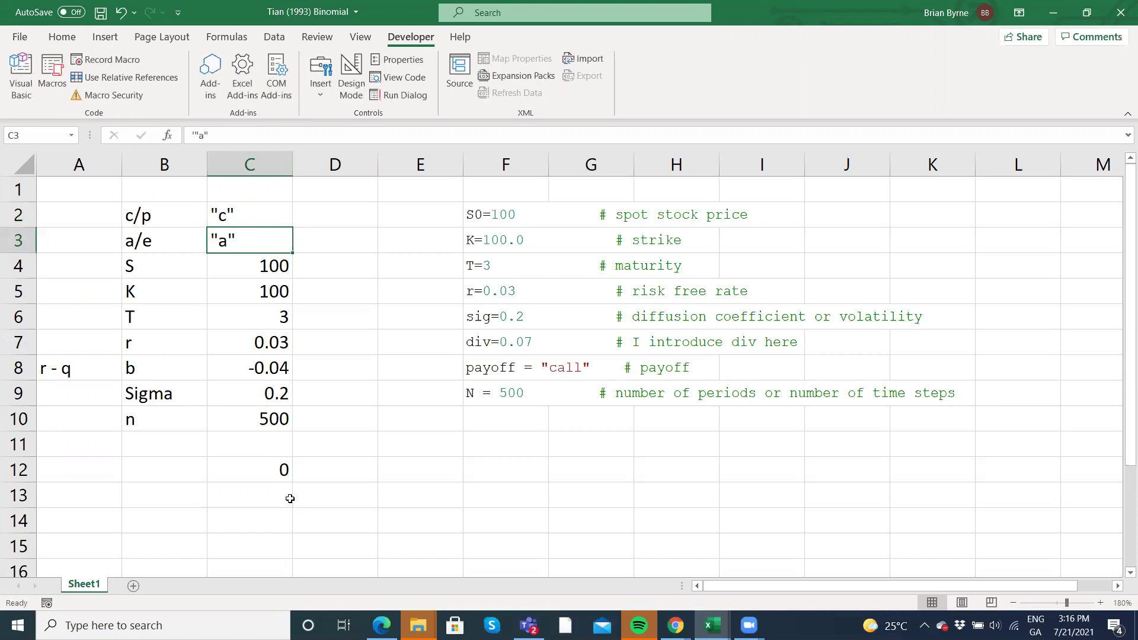
Re-enter the Tian93 formula in C12 twice to force recalculation.
left_click(261, 470)
left_click(371, 134)
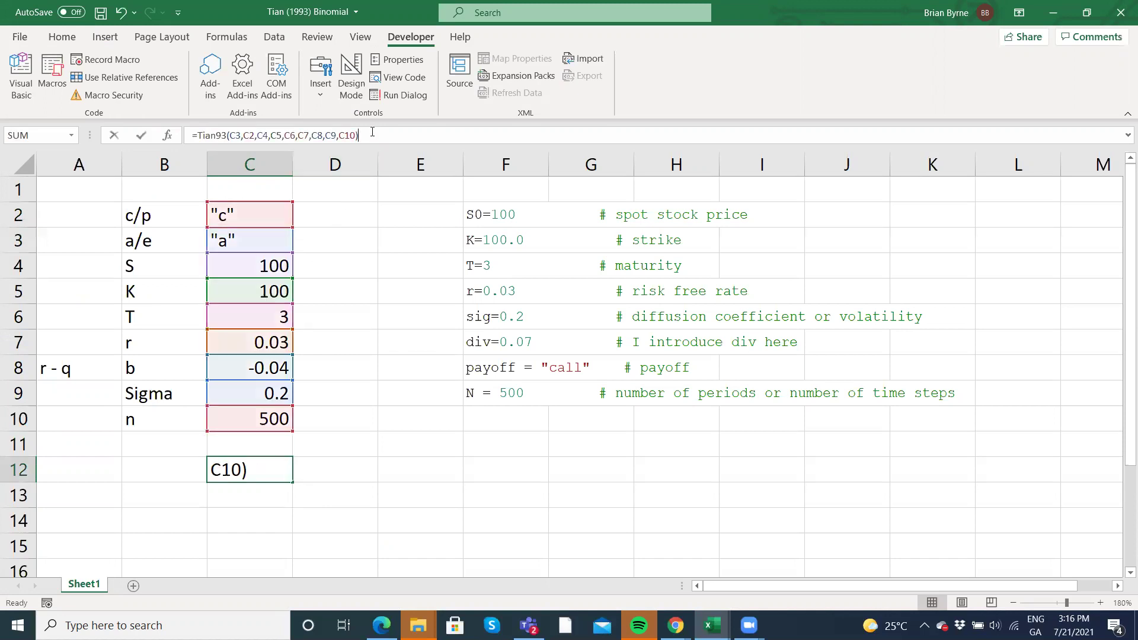
key("Return")
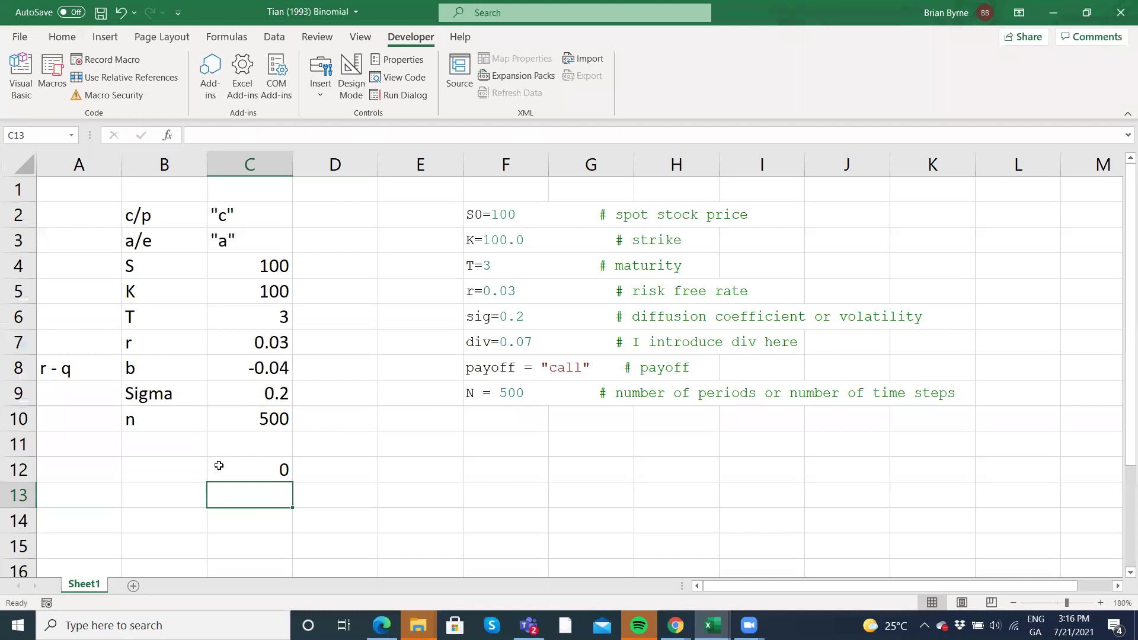
left_click(244, 472)
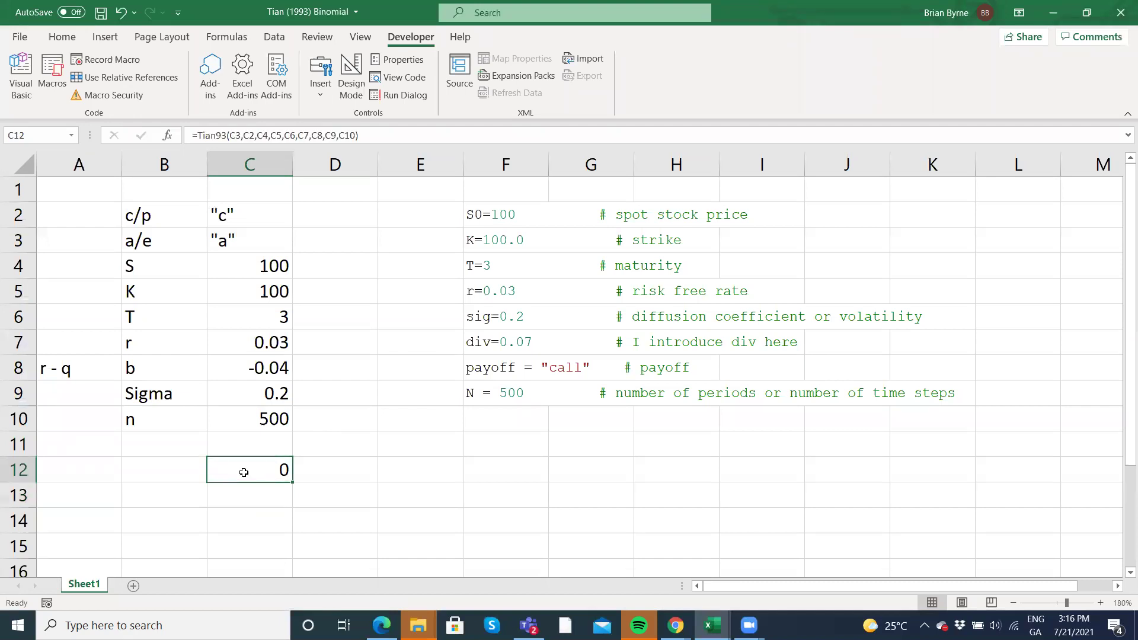
double_click(244, 473)
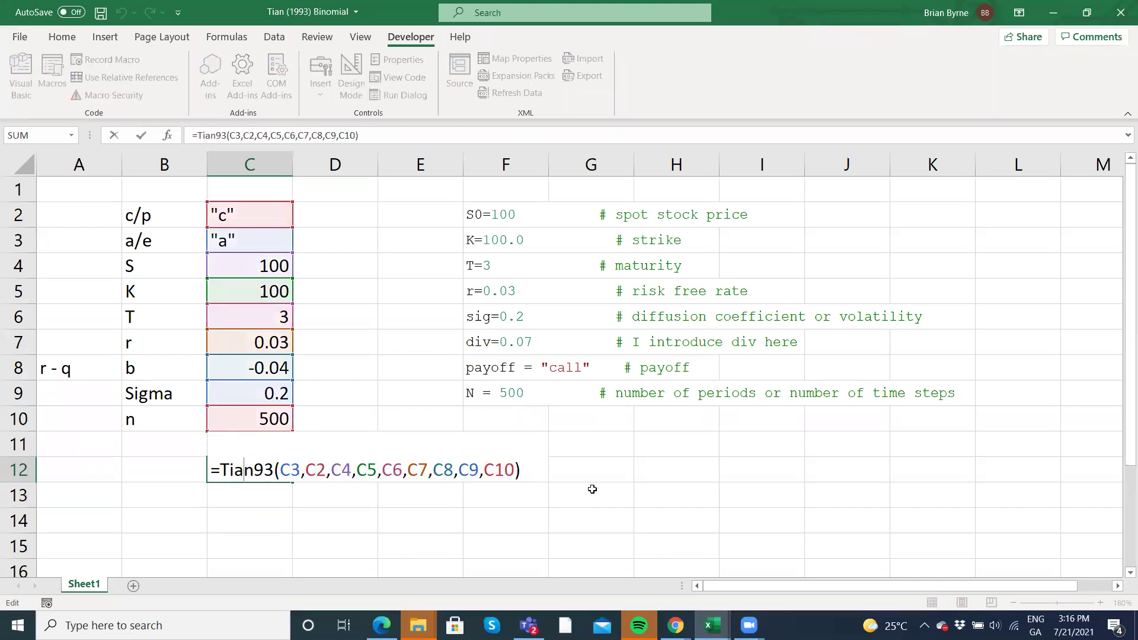
left_click(381, 127)
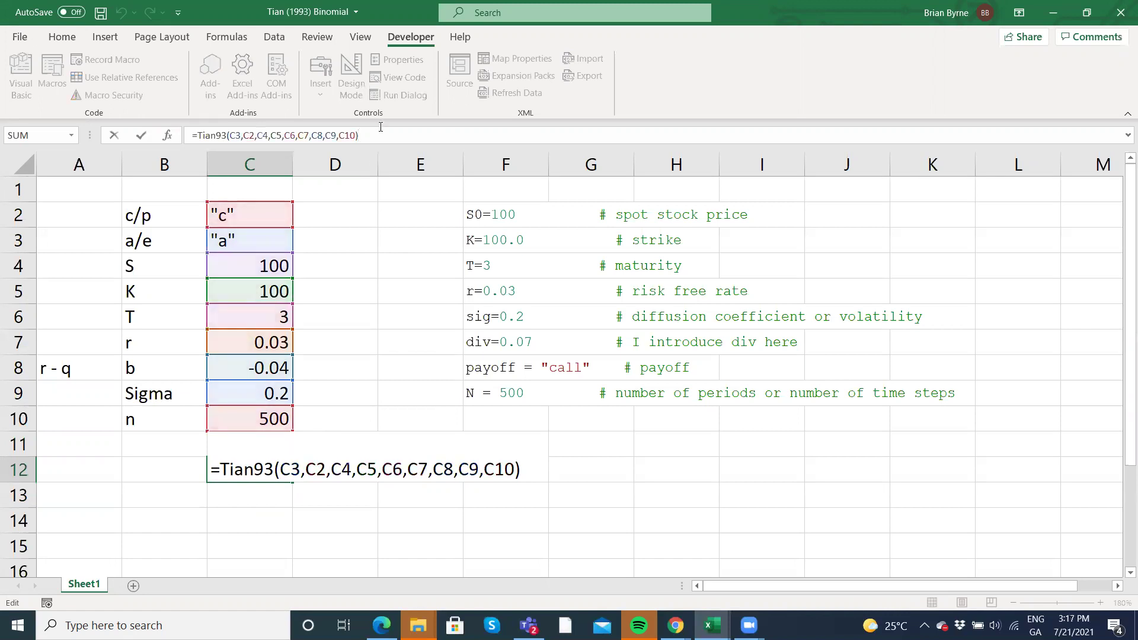
key("Return")
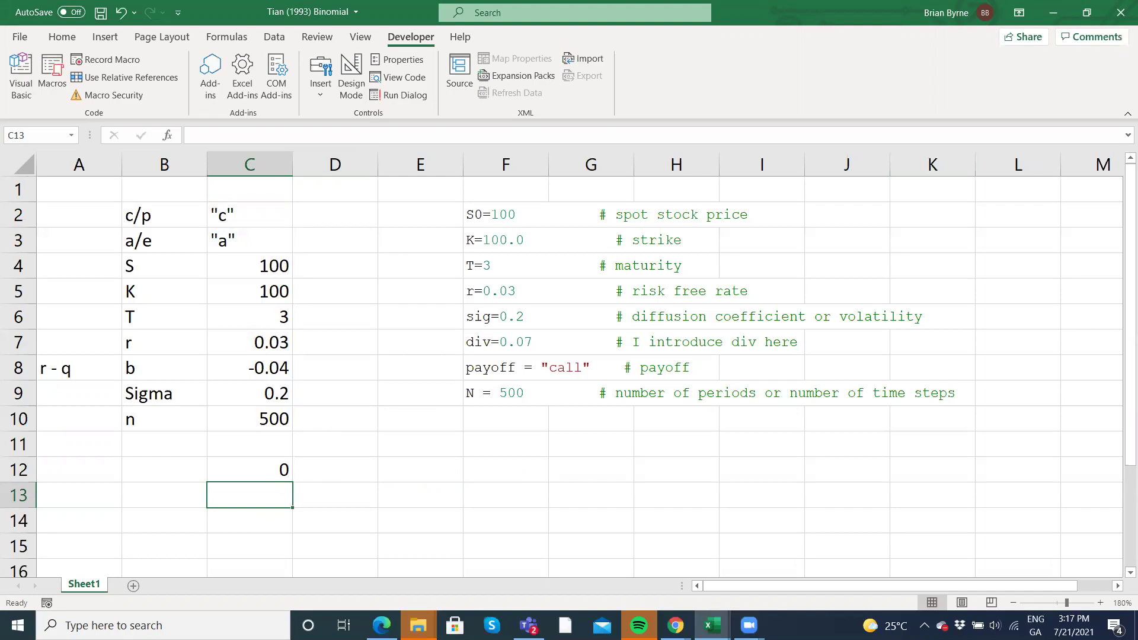
Replace the quoted flags with plain c in C2 and a in C3, giving 9.06385.
left_click(250, 215)
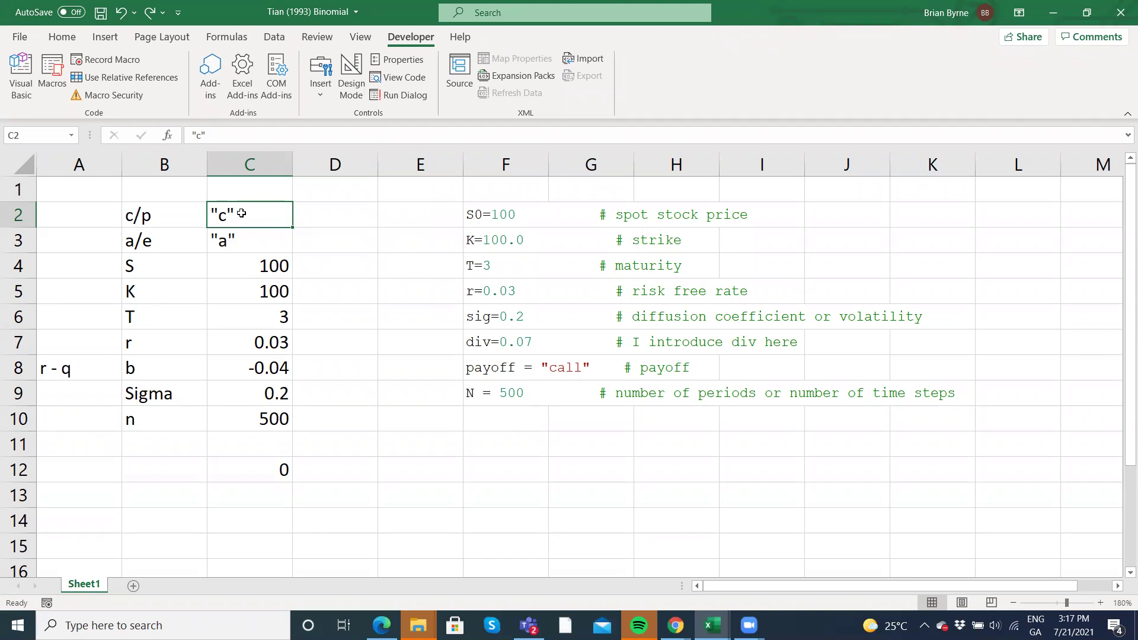
type("c")
key("Return")
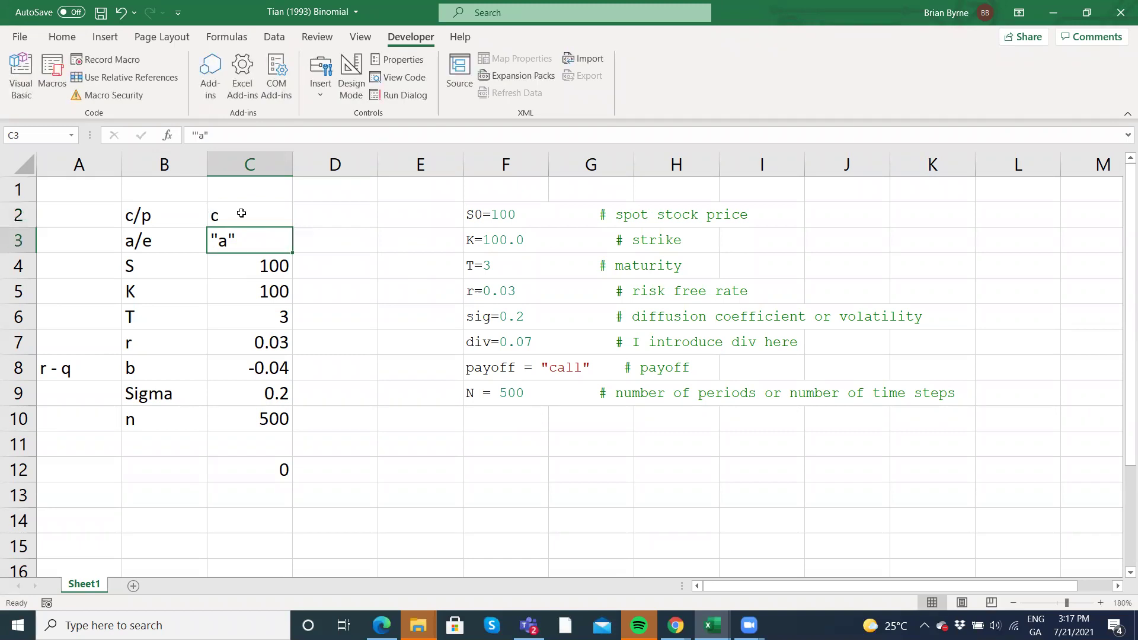
type("a")
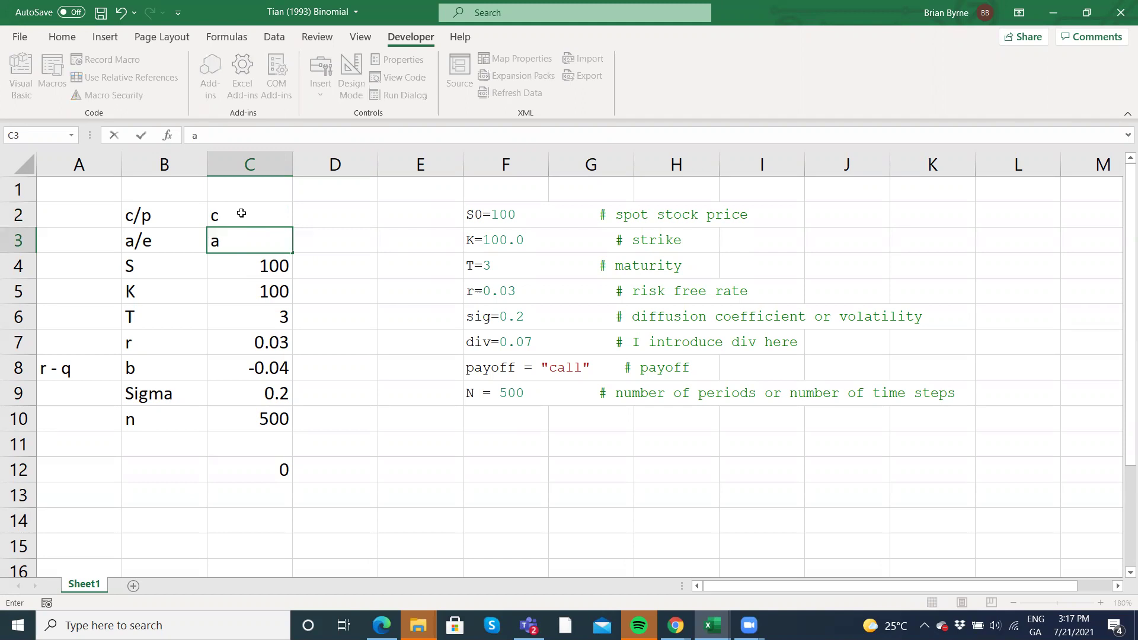
key("Return")
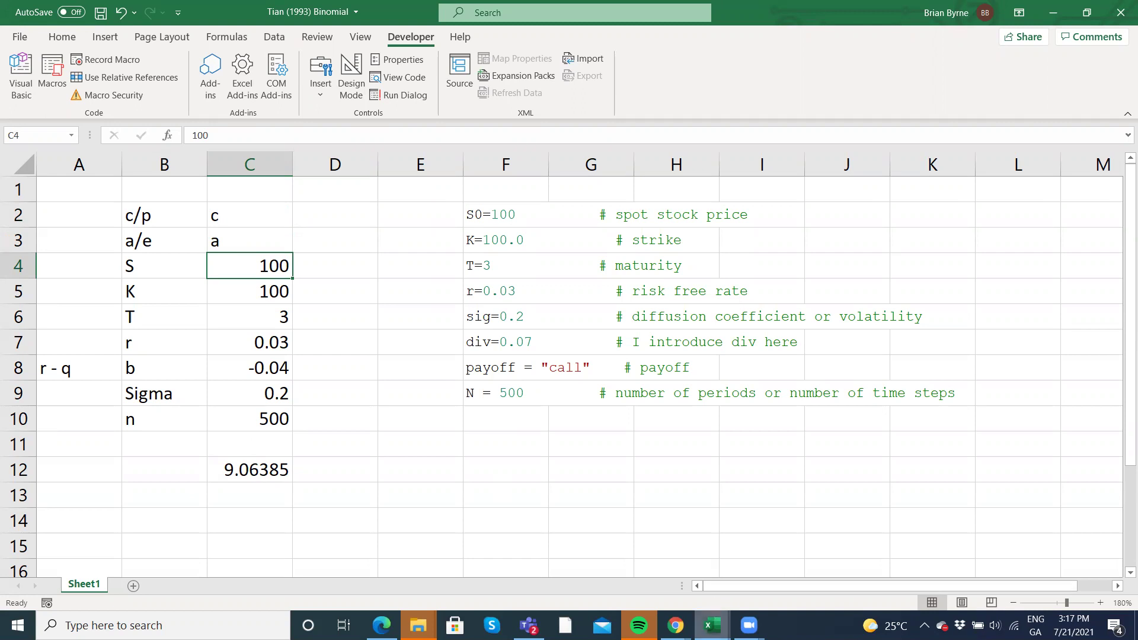
Scroll through the Colab NumPy, Octave and R cells, ending on R's 9.063848 result.
left_click(381, 626)
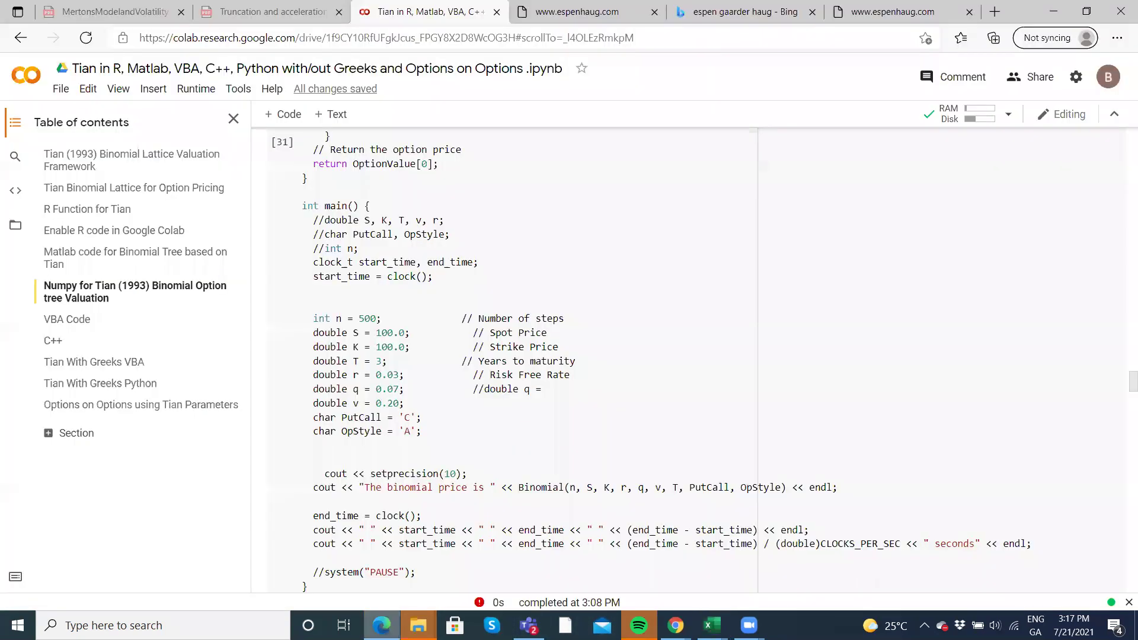
scroll(392, 392, "up", 3)
scroll(392, 392, "up", 15)
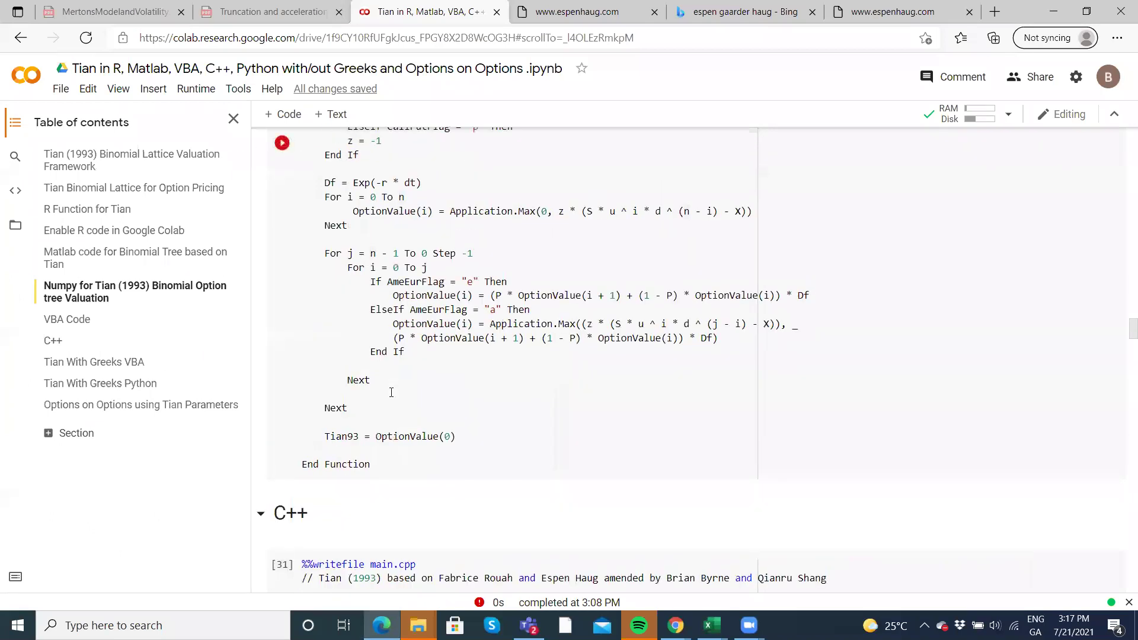
scroll(392, 393, "up", 20)
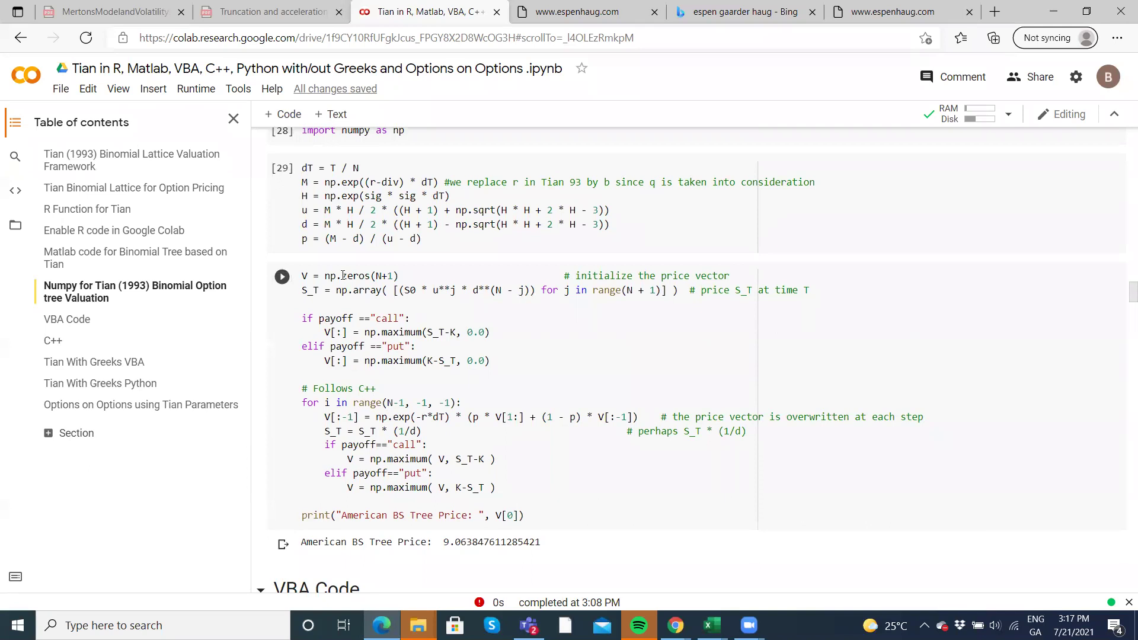
scroll(343, 275, "up", 4)
scroll(342, 275, "down", 3)
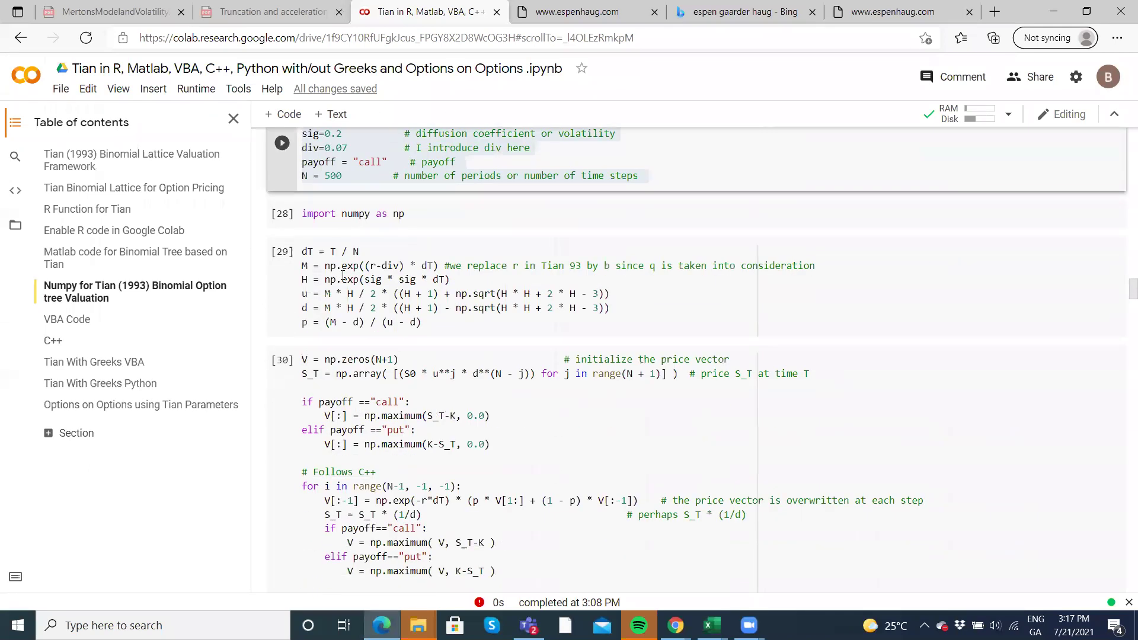
scroll(343, 275, "down", 4)
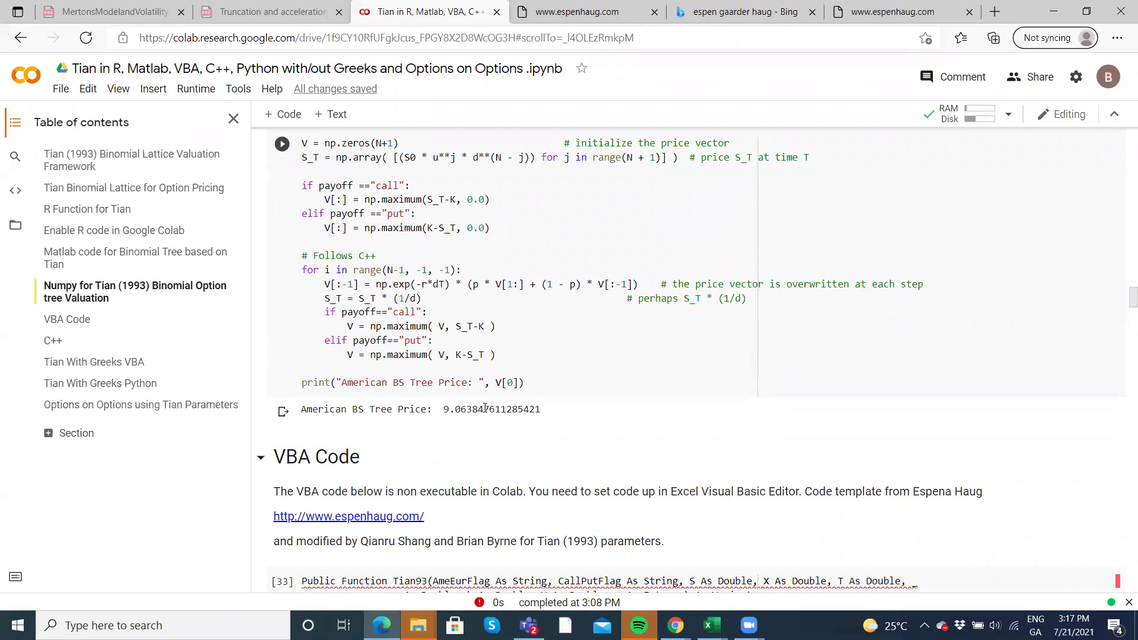
scroll(439, 355, "up", 10)
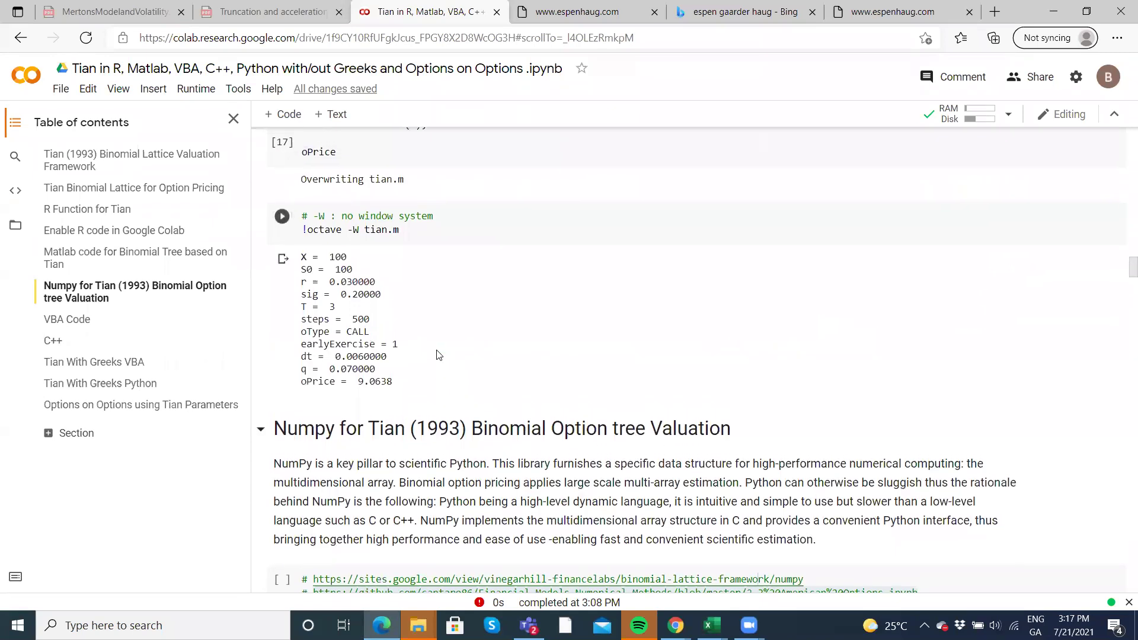
scroll(439, 354, "up", 2)
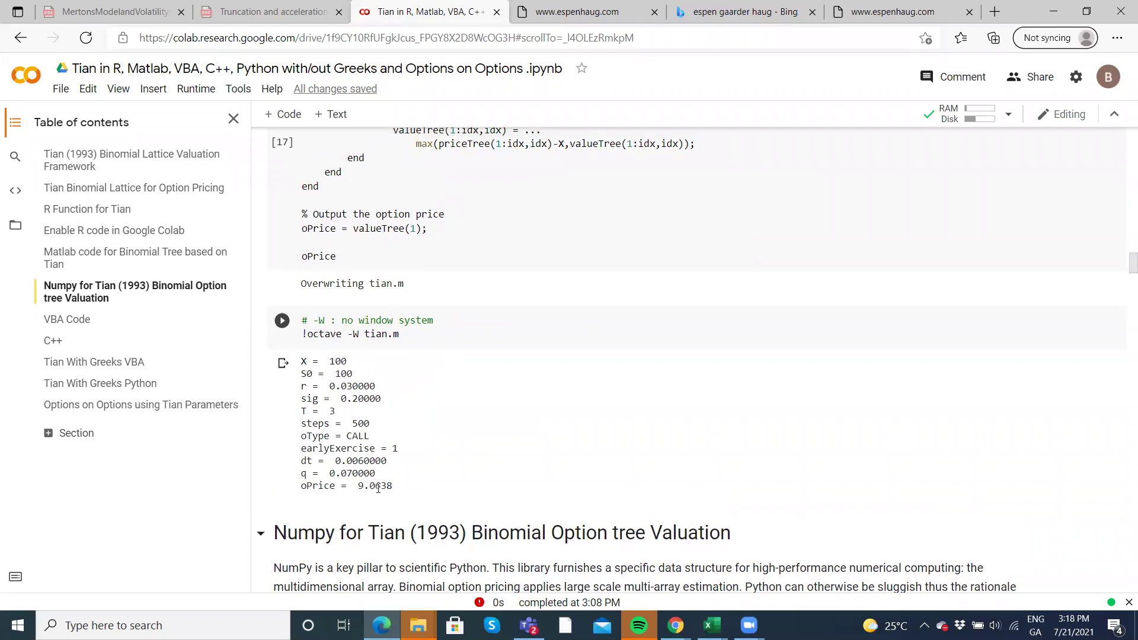
scroll(346, 277, "up", 1)
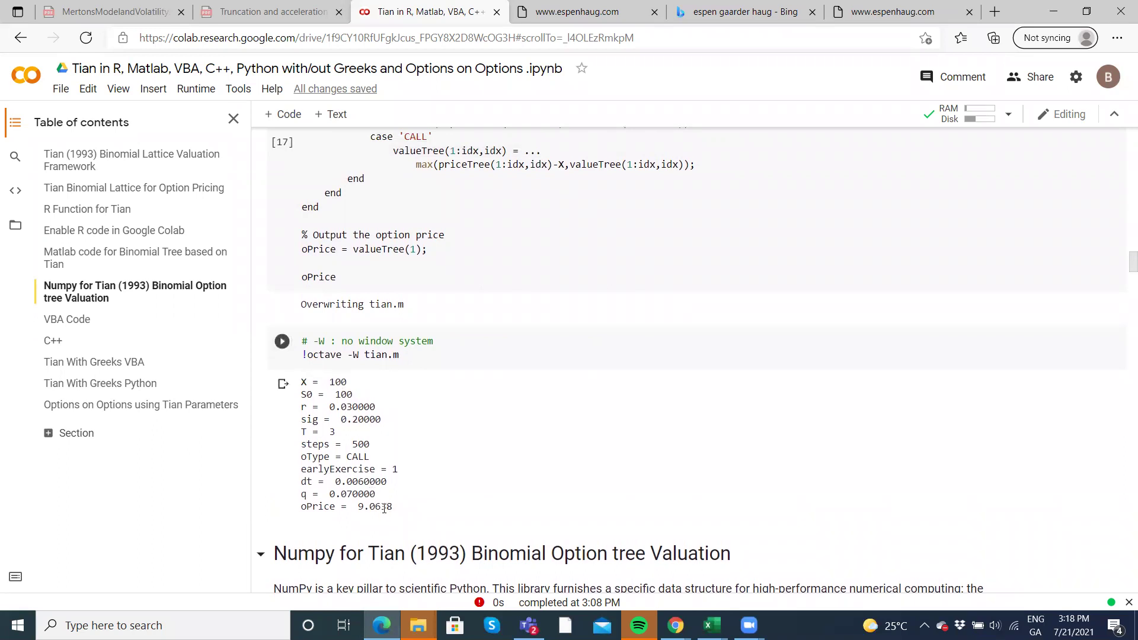
scroll(393, 376, "up", 20)
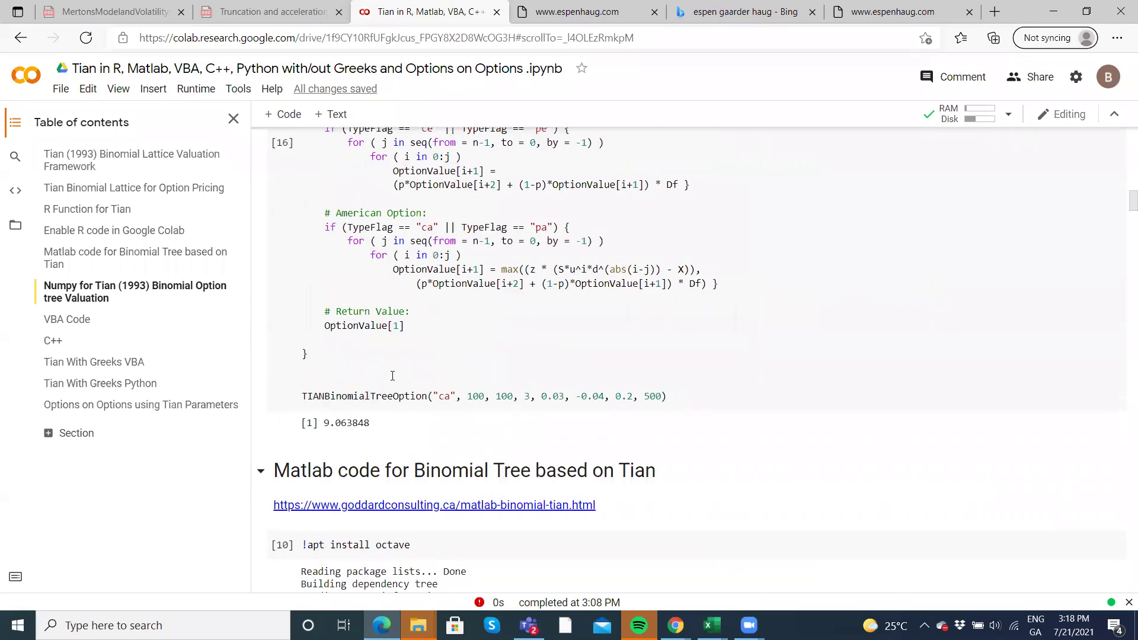
scroll(393, 376, "up", 2)
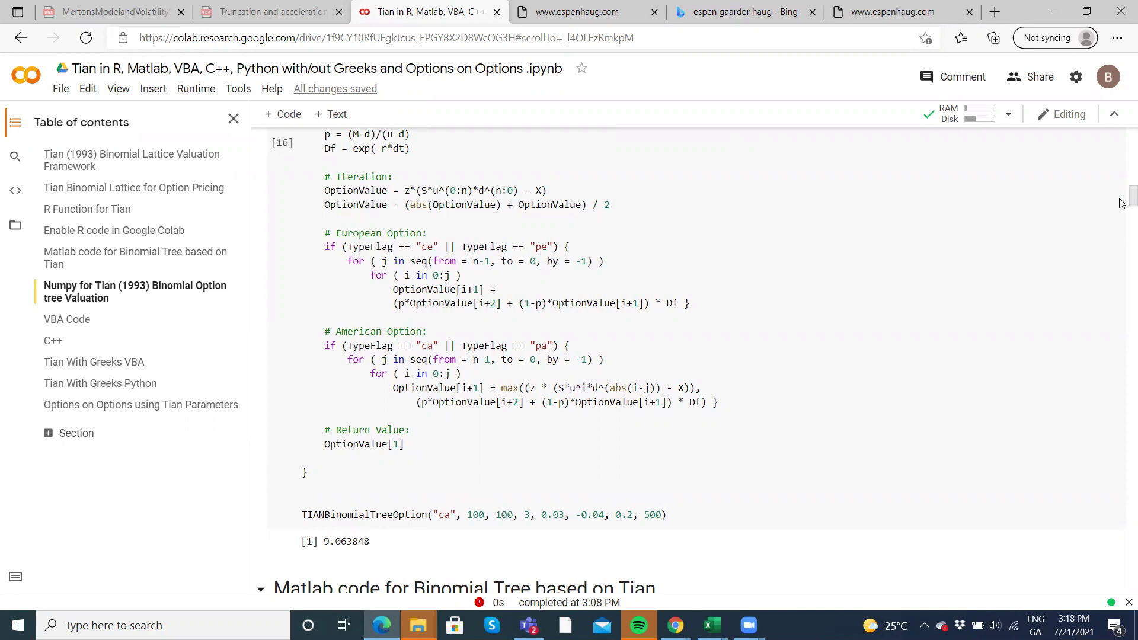
Check Table 2's 9.066 true value, then bring back the Tian (1993) Binomial workbook.
left_click_drag(1132, 204, 1132, 572)
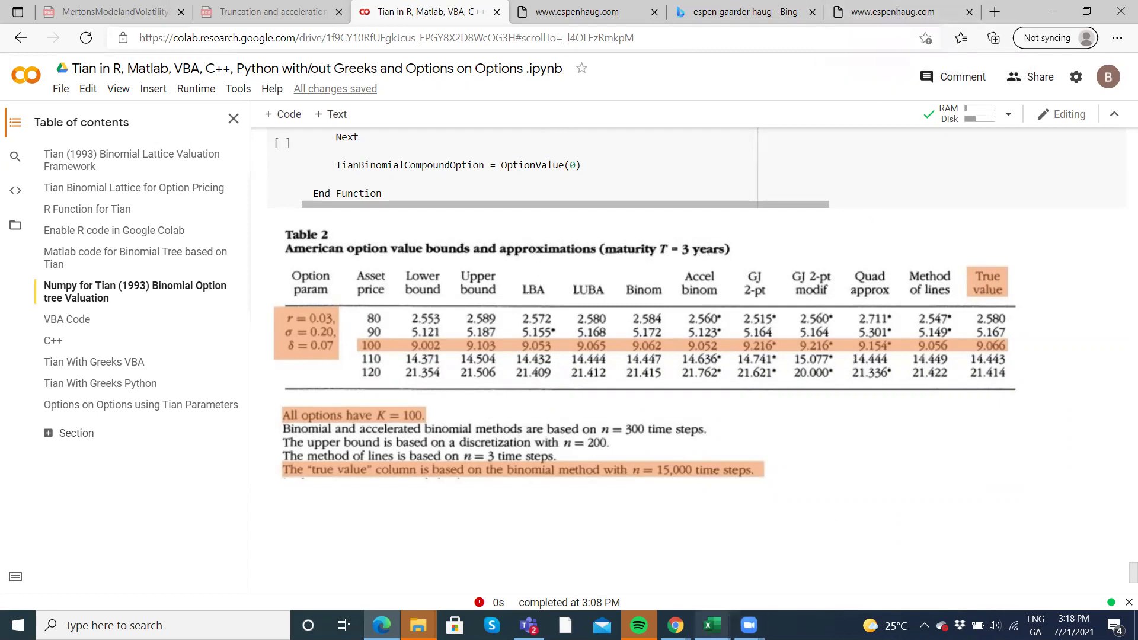
left_click(712, 625)
left_click(1058, 566)
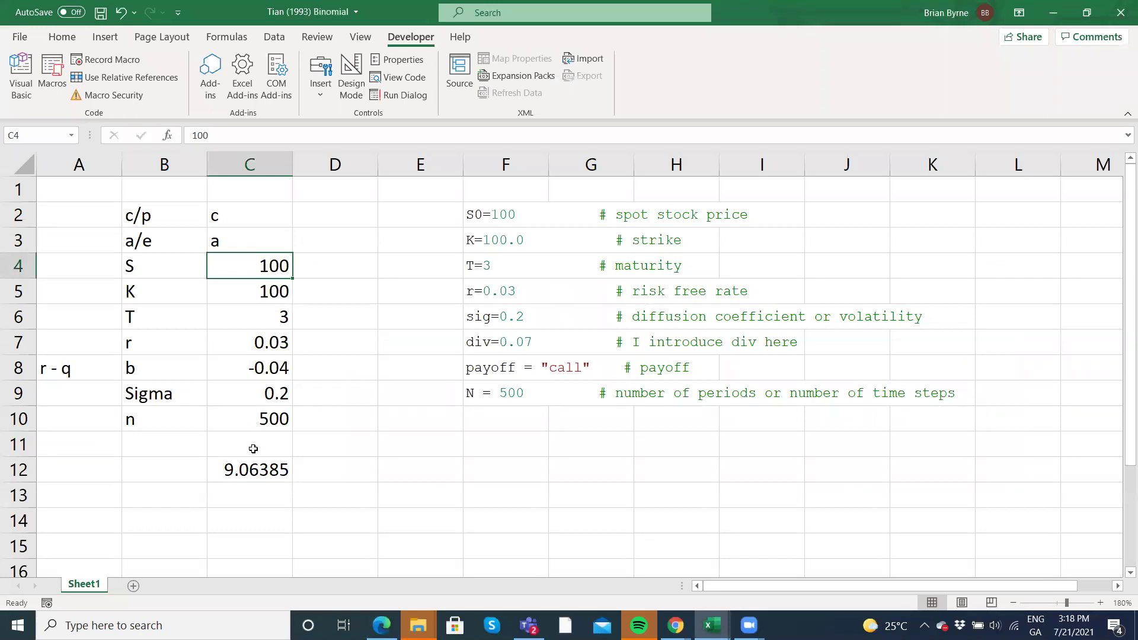
left_click(254, 469)
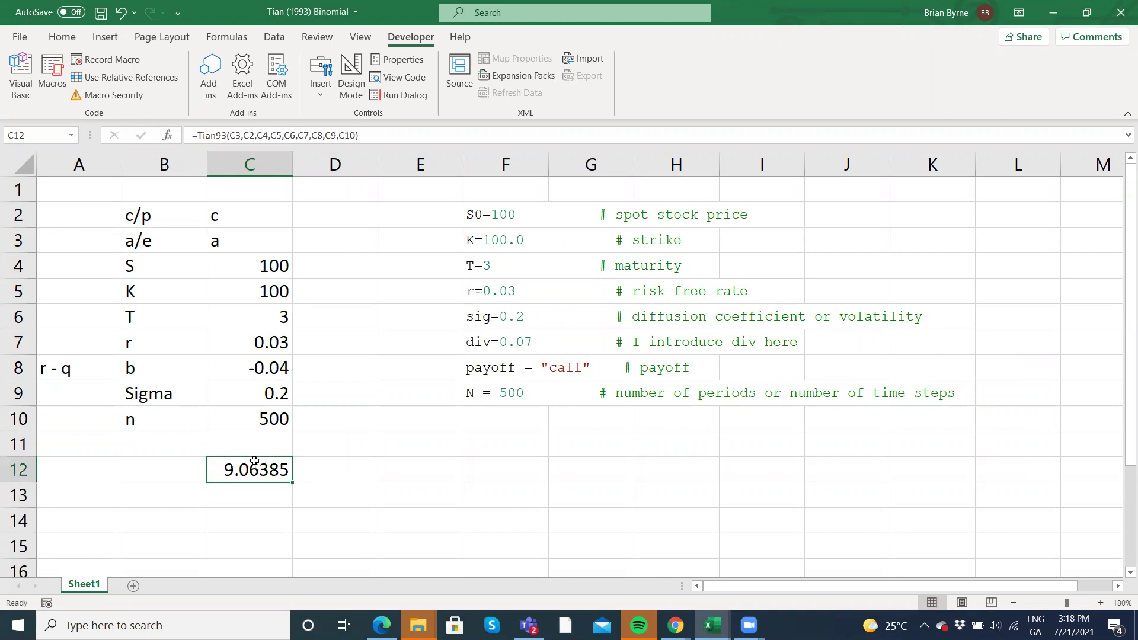